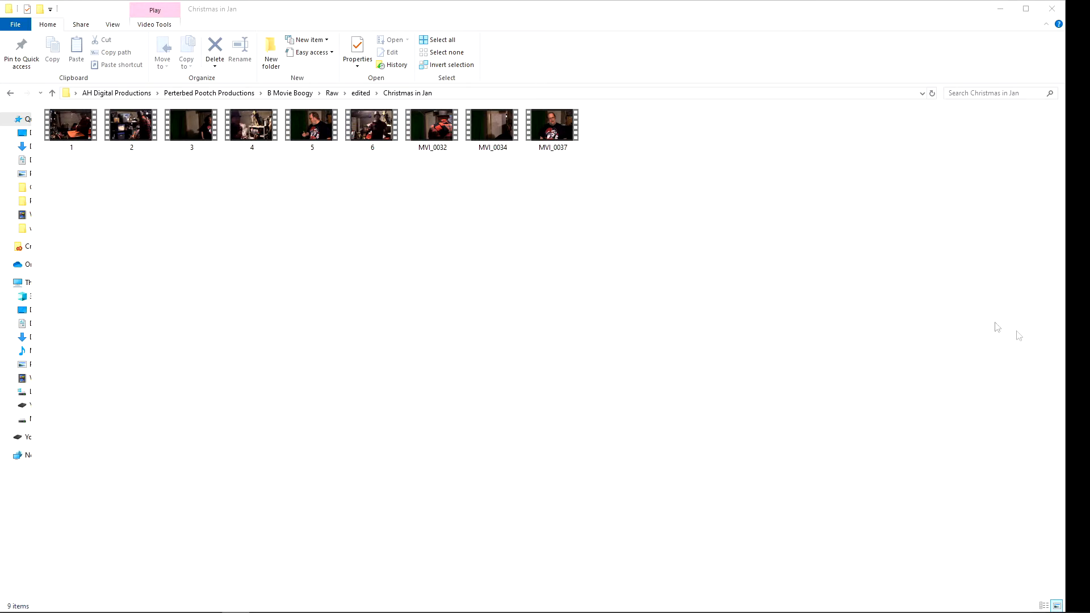
# Switch to Movie Studio, dismiss the upgrade offer, and start a new project named Christmas Test.
pyautogui.click(678, 16)
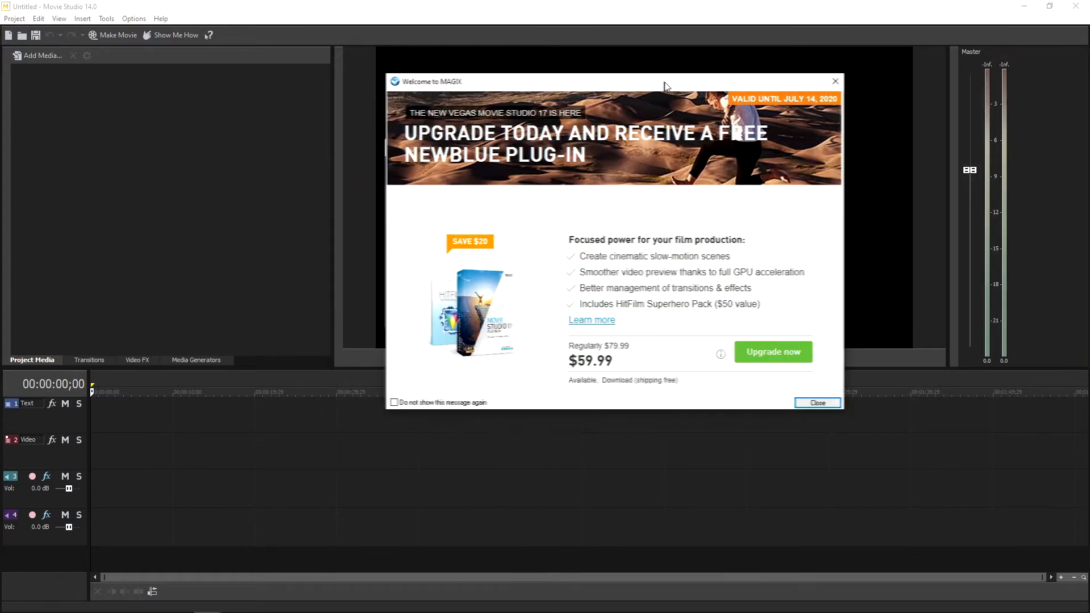
pyautogui.moveTo(665, 160); pyautogui.dragTo(1089, 112)
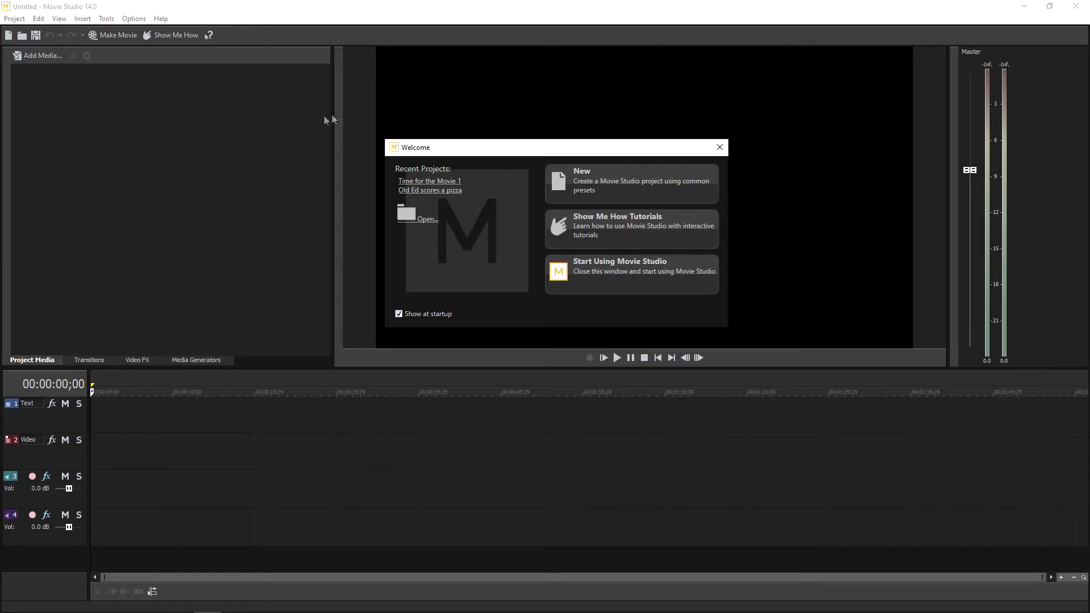
pyautogui.click(612, 184)
pyautogui.click(489, 307)
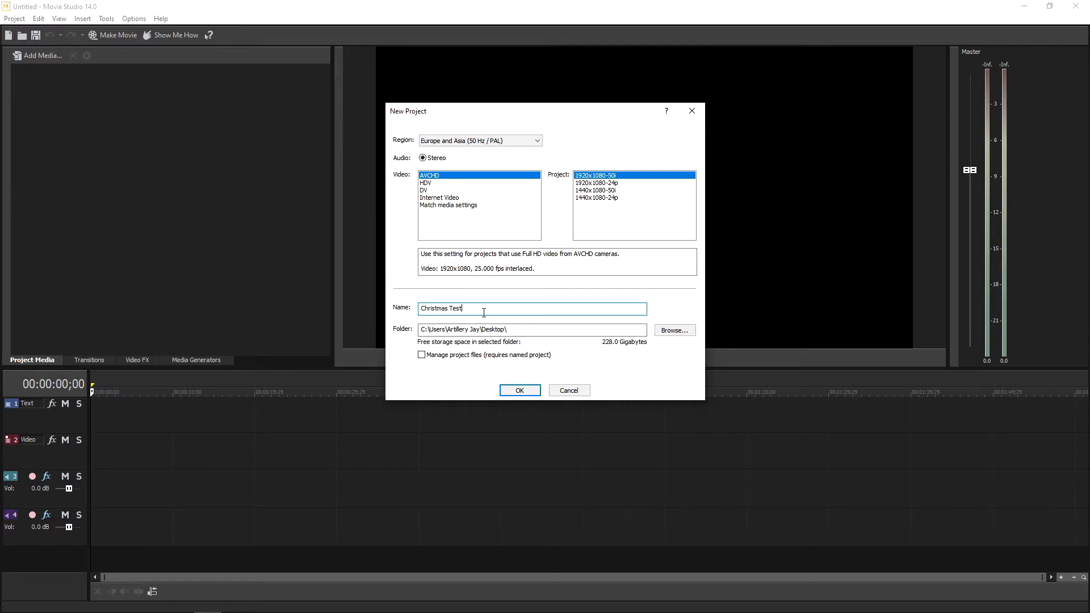
# Set the project's region to Americas and Japan (60 Hz / NTSC) and create the project.
pyautogui.click(537, 142)
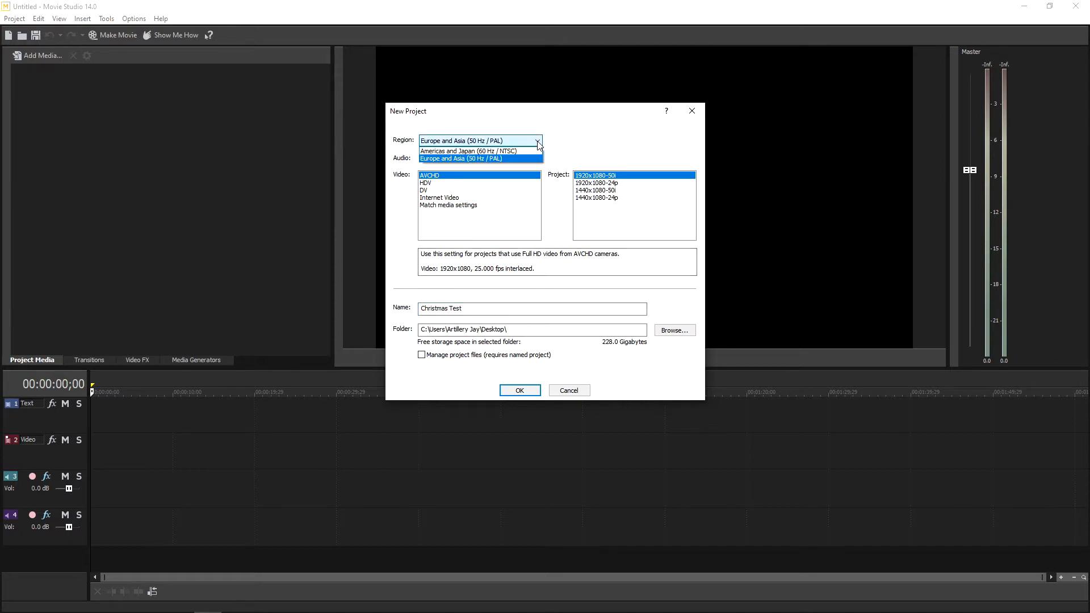
pyautogui.click(516, 151)
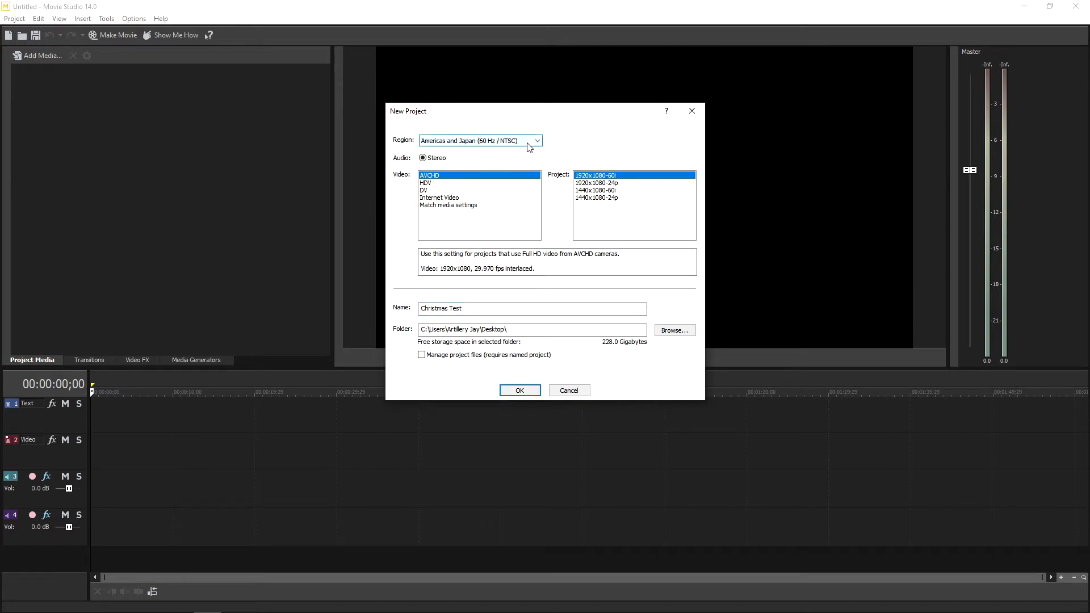
pyautogui.click(537, 142)
pyautogui.click(537, 142)
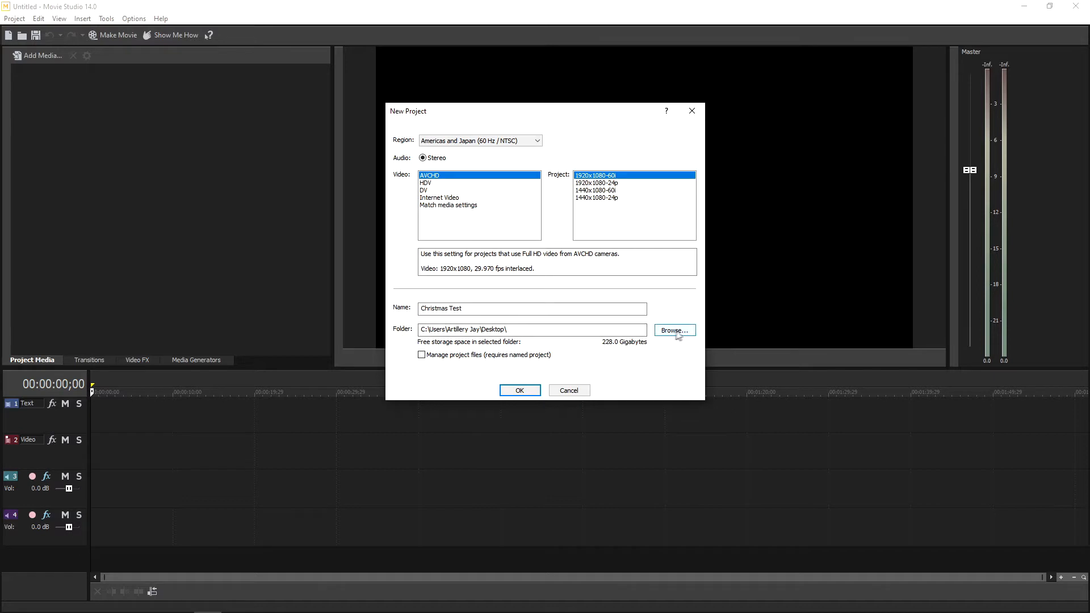
pyautogui.click(517, 392)
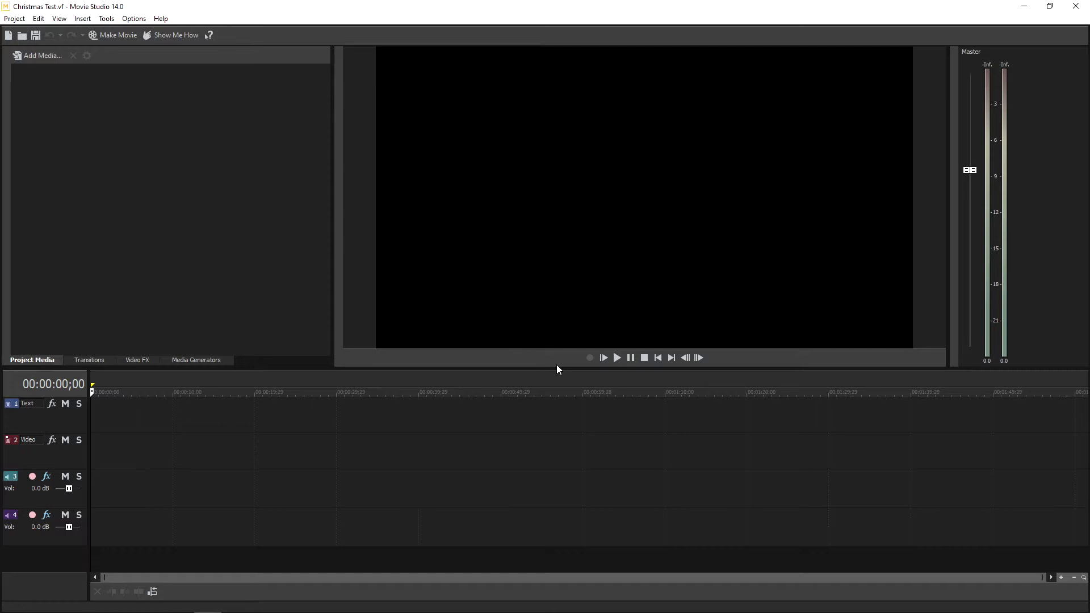
# Delete all four default tracks, starting with Text and Video, from the empty timeline.
pyautogui.click(61, 426)
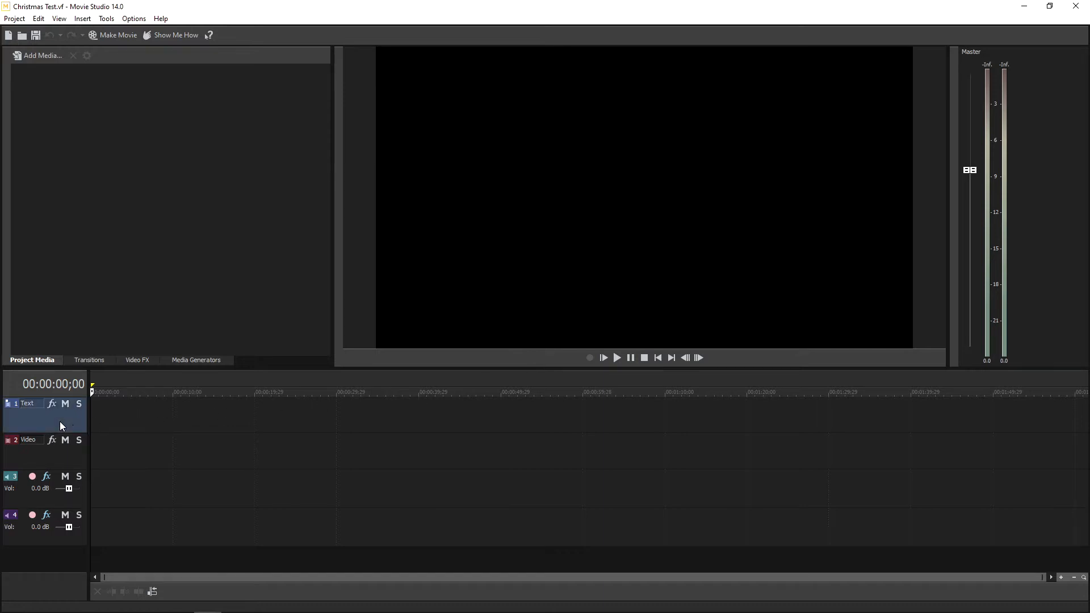
pyautogui.press('Delete')
pyautogui.click(67, 427)
pyautogui.press('Delete')
pyautogui.click(67, 428)
pyautogui.press('Delete')
pyautogui.click(68, 428)
pyautogui.press('Delete')
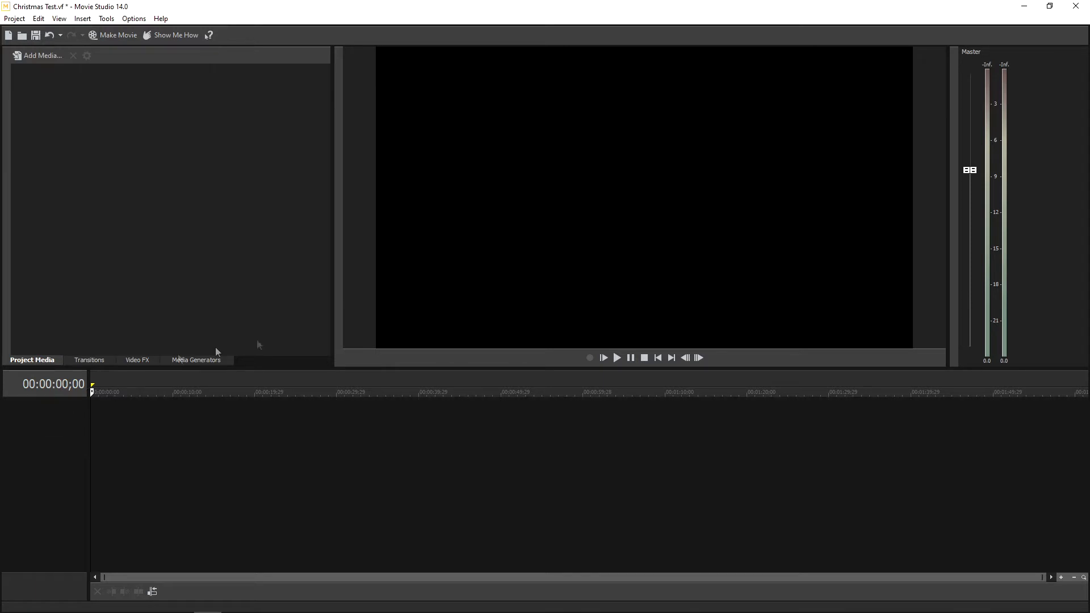
# Import video files 1 to 6 from the Christmas in Jan folder into the project media and close the folder window.
pyautogui.moveTo(233, 605)
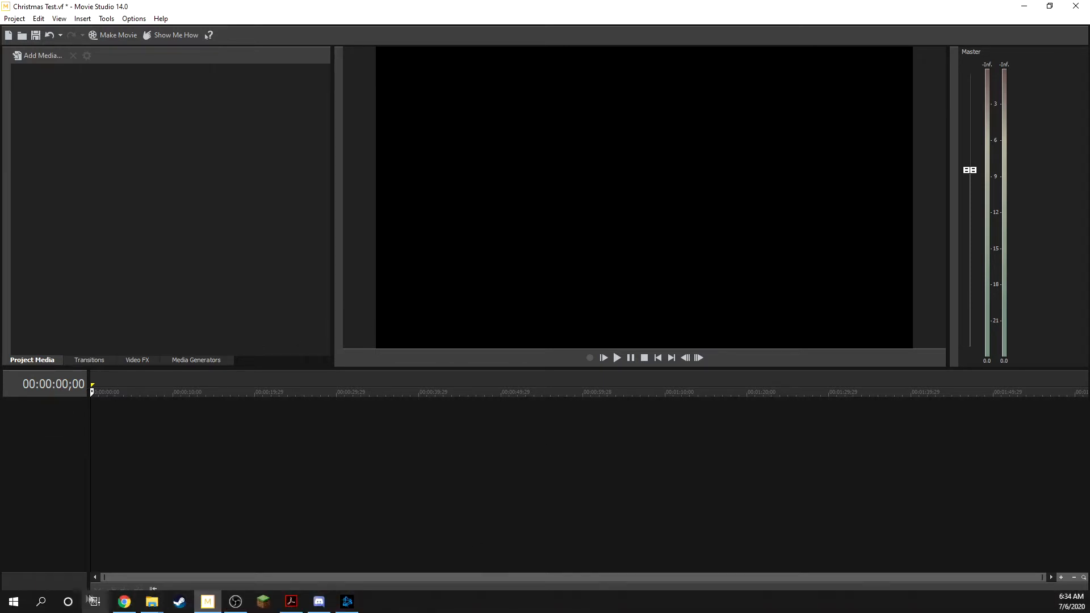
pyautogui.click(151, 603)
pyautogui.click(119, 554)
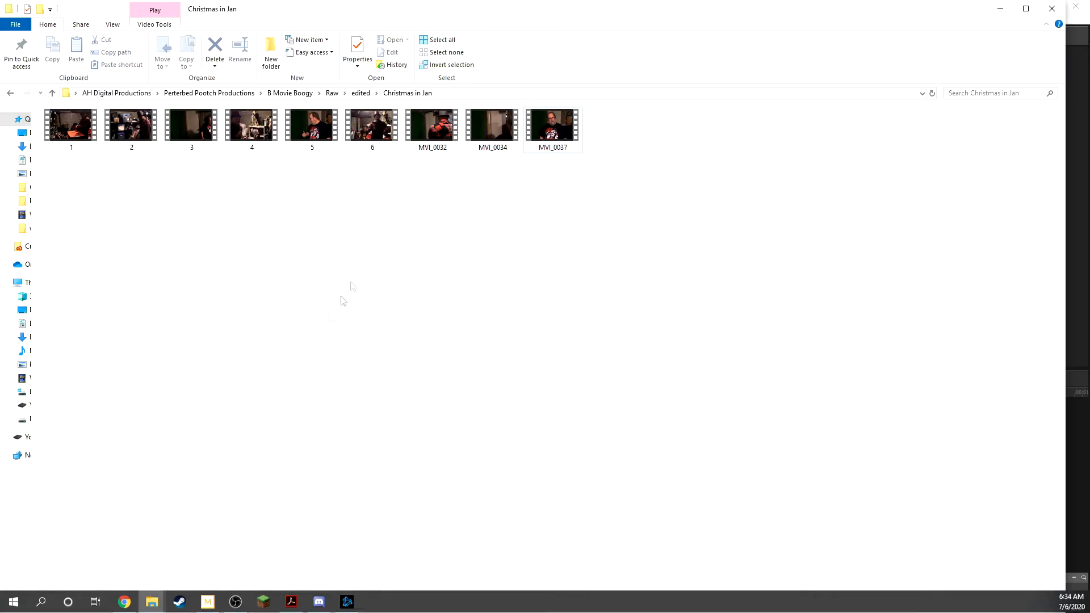
pyautogui.moveTo(447, 5); pyautogui.dragTo(735, 102)
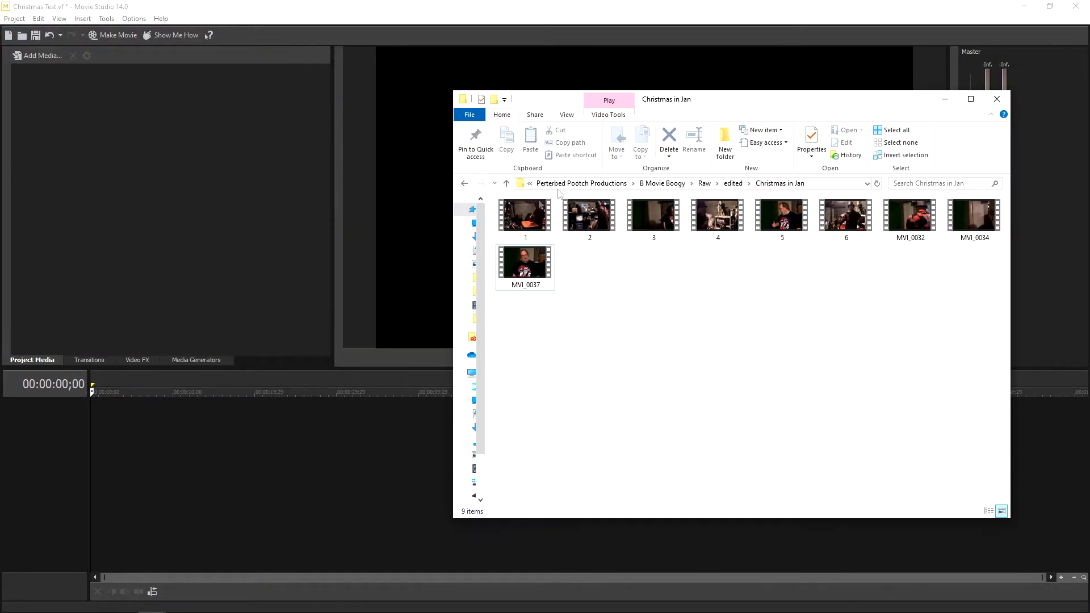
pyautogui.moveTo(496, 221); pyautogui.dragTo(220, 203)
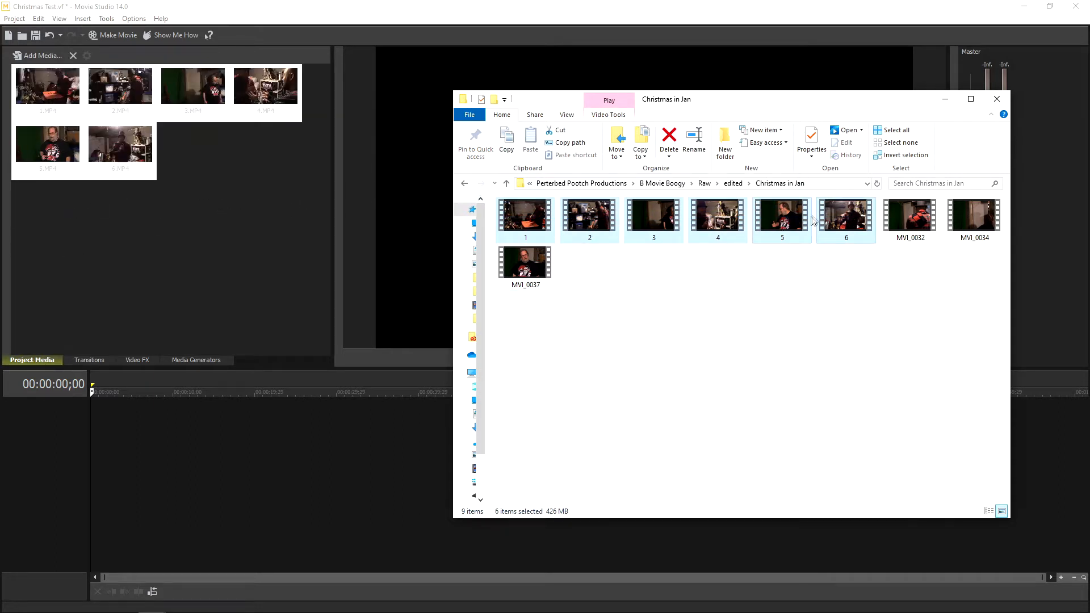
pyautogui.click(997, 100)
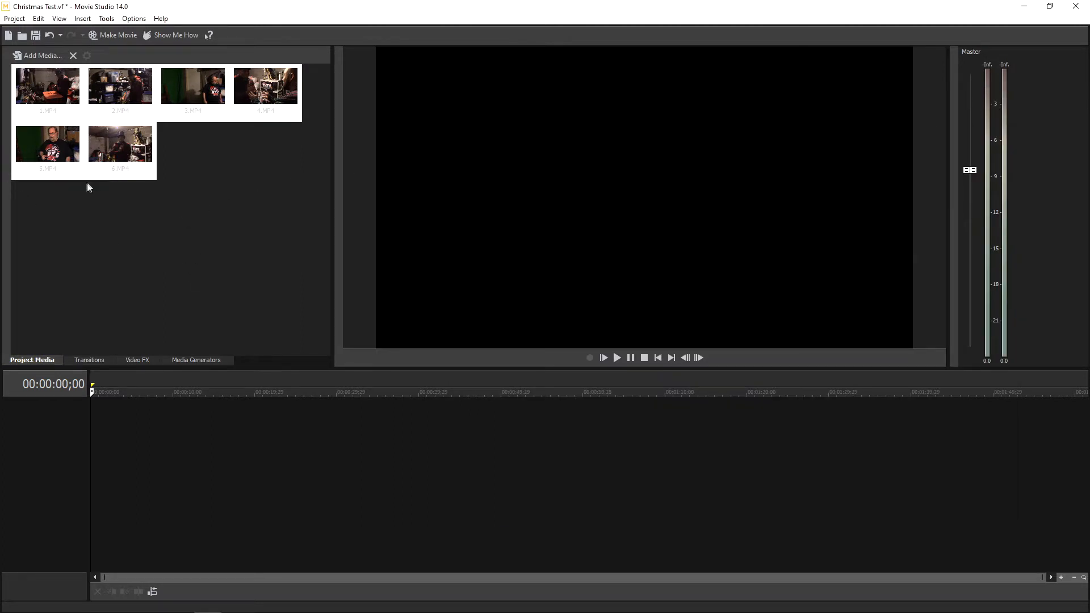
pyautogui.click(86, 199)
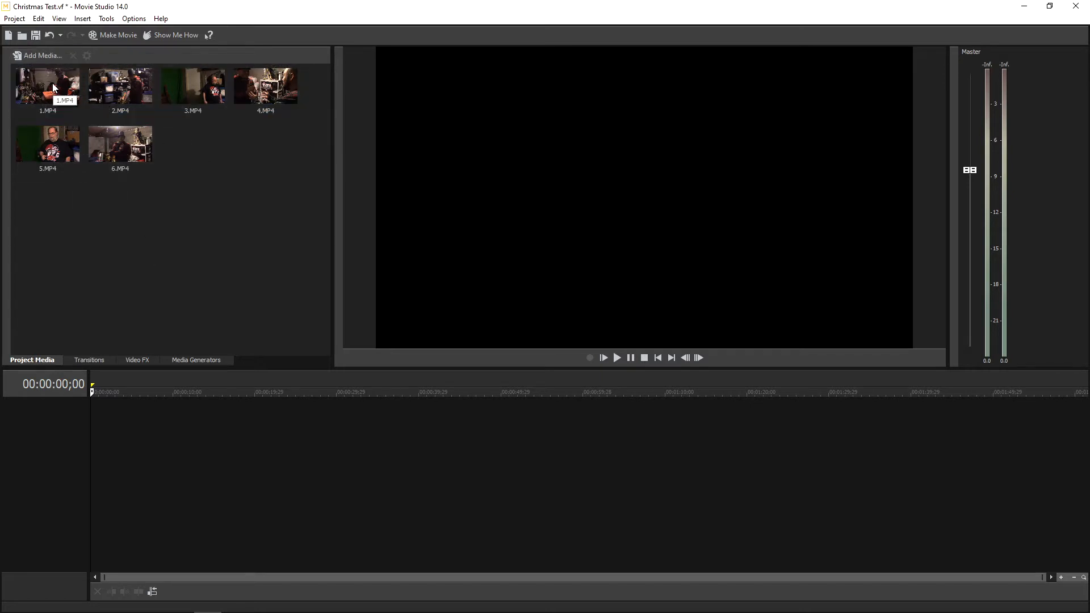
# Place clips 1.MP4 to 6.MP4 end to end in numerical order on the timeline, with their audio.
pyautogui.moveTo(31, 85); pyautogui.dragTo(100, 461)
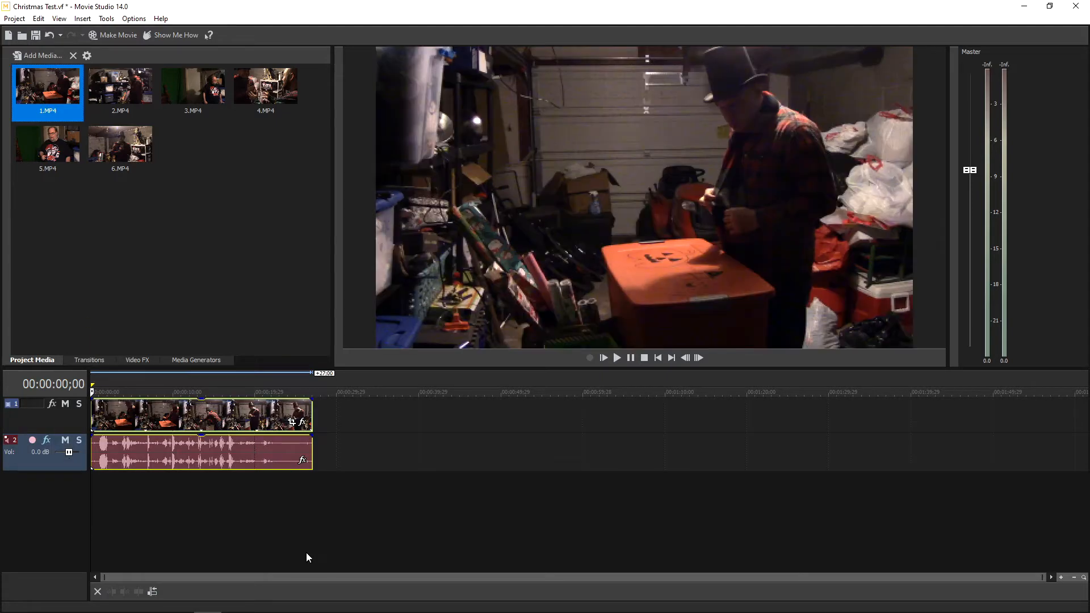
pyautogui.moveTo(120, 85); pyautogui.dragTo(320, 438)
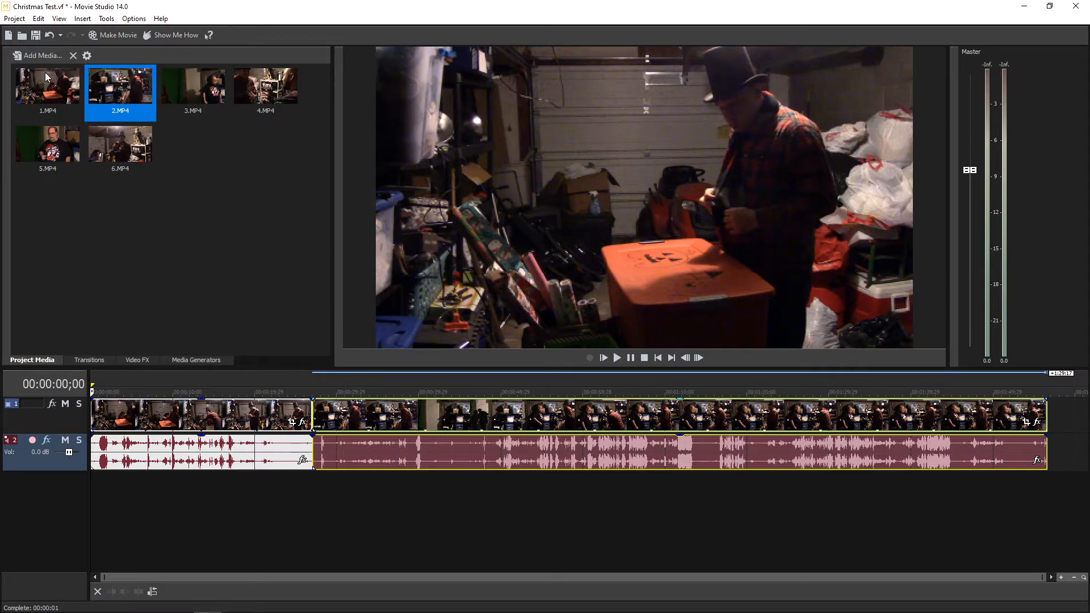
pyautogui.moveTo(201, 91); pyautogui.dragTo(1057, 435)
pyautogui.moveTo(267, 88); pyautogui.dragTo(1082, 435)
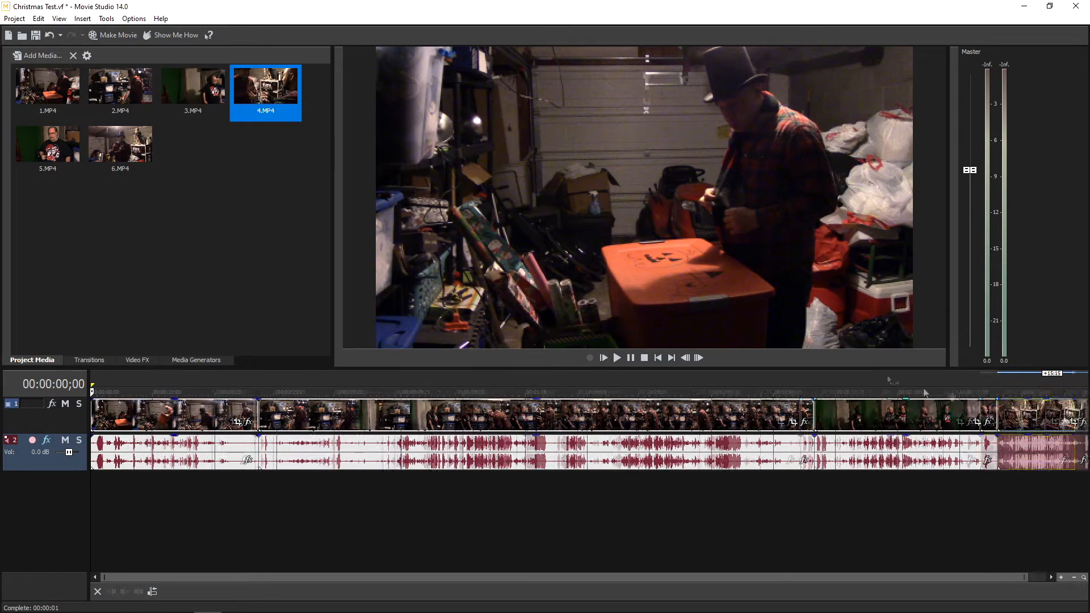
pyautogui.moveTo(48, 143); pyautogui.dragTo(1081, 408)
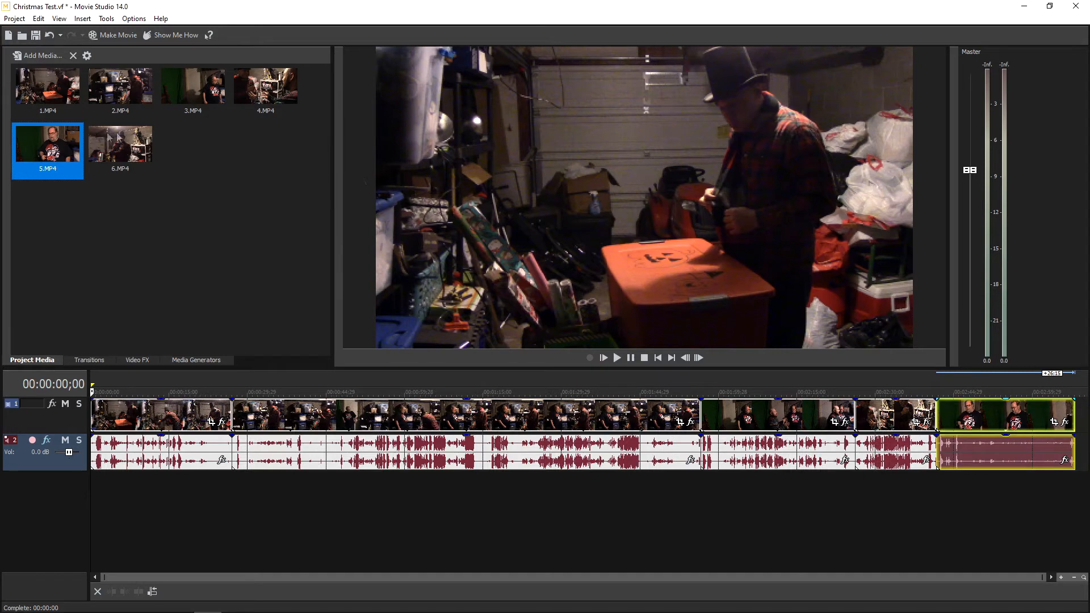
pyautogui.moveTo(121, 145); pyautogui.dragTo(1083, 453)
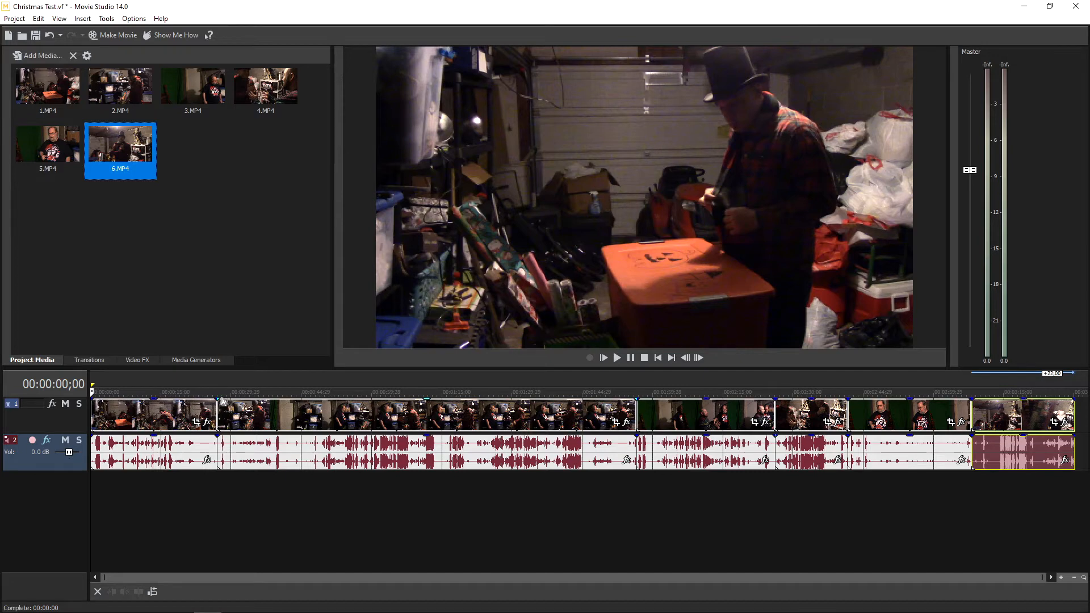
# Examine the join between the first two clips and preview the opening seconds of the first clip.
pyautogui.click(217, 395)
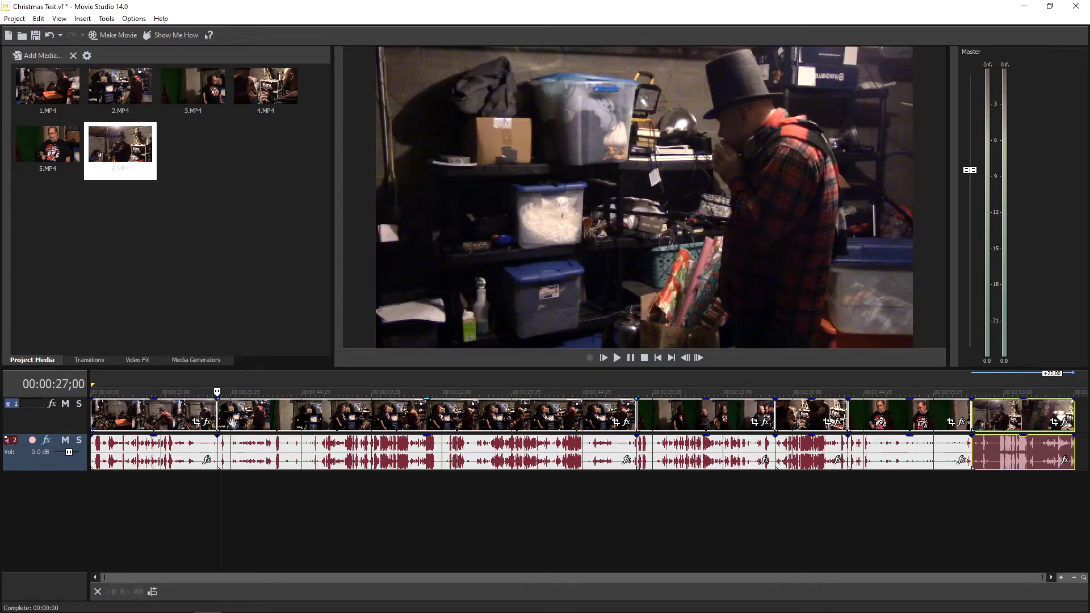
pyautogui.scroll(5, 230, 421)
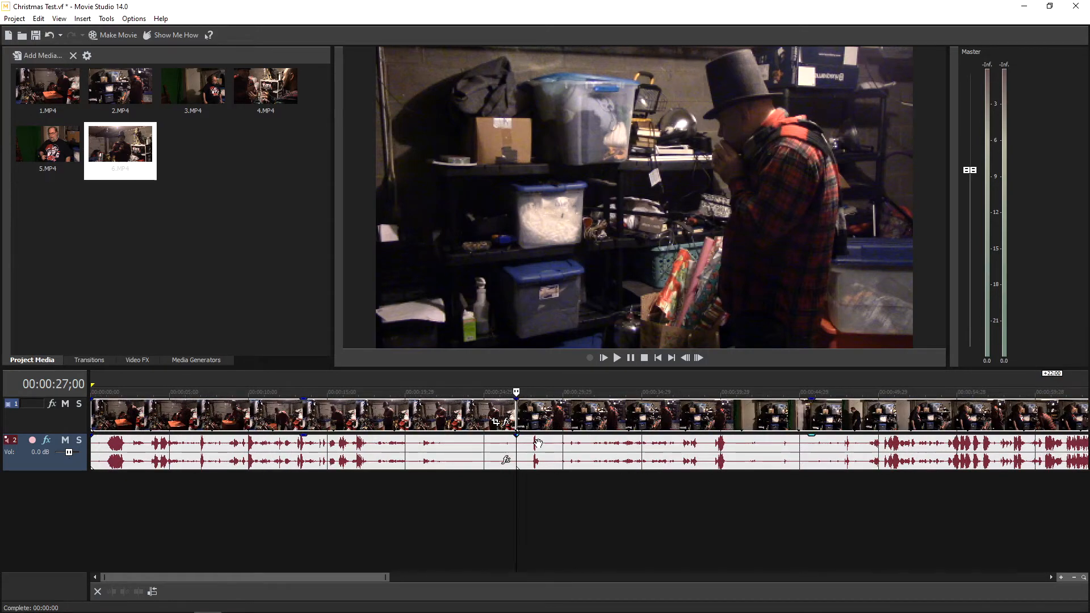
pyautogui.scroll(3, 537, 443)
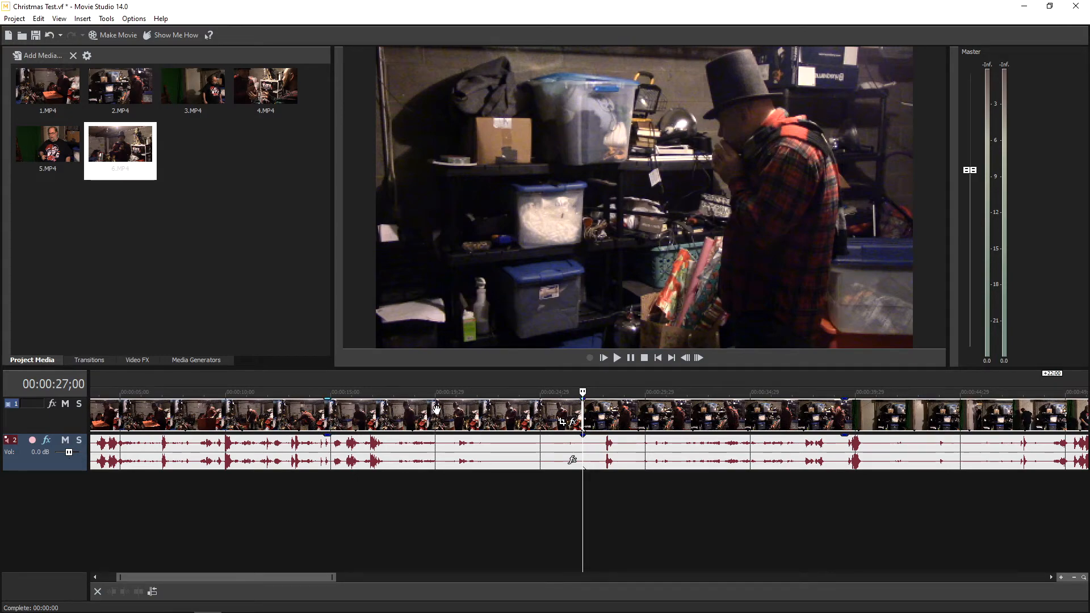
pyautogui.scroll(-8, 436, 409)
pyautogui.moveTo(233, 392); pyautogui.dragTo(91, 393)
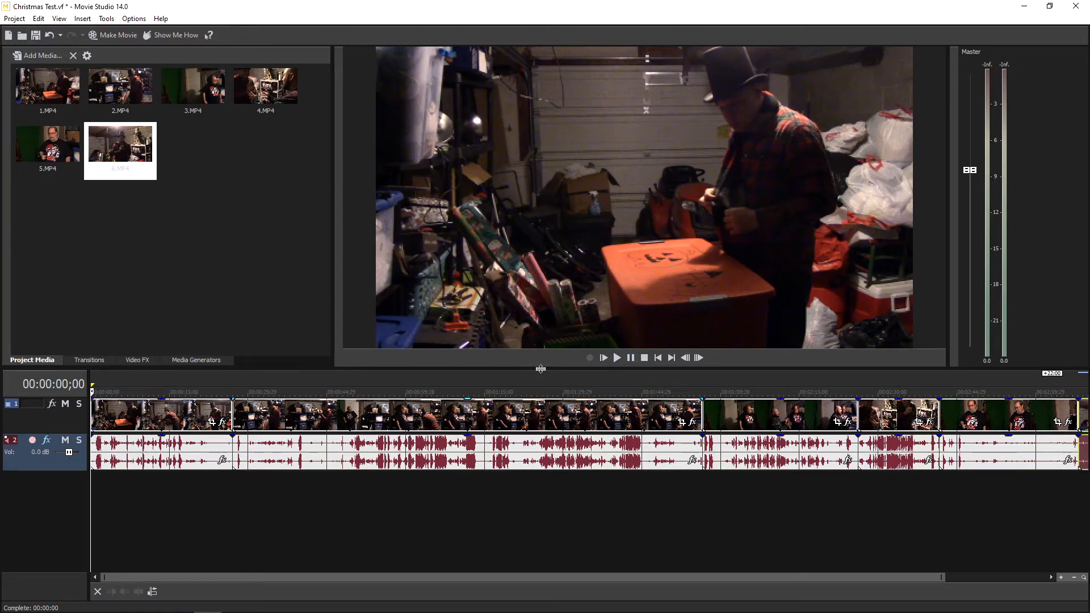
pyautogui.click(630, 358)
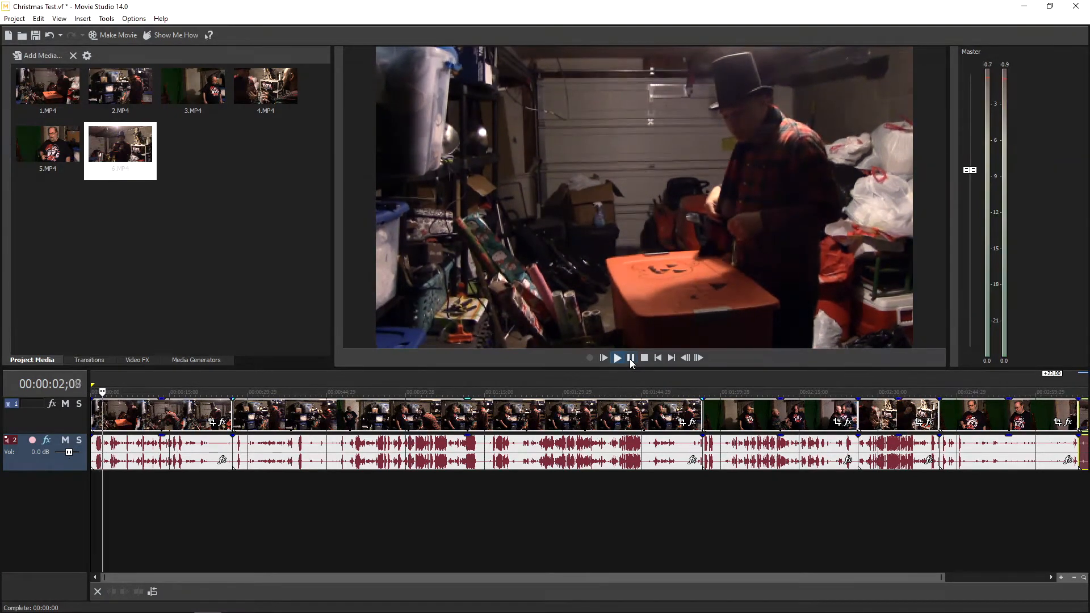
pyautogui.click(626, 359)
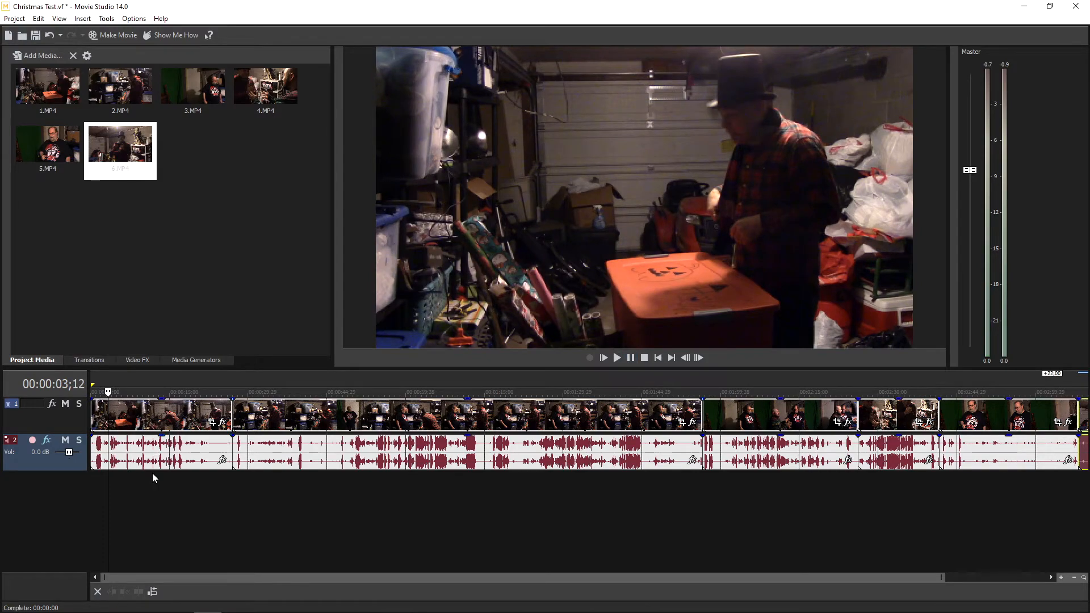
# Split the first clip's video and audio at 00:00:03;20.
pyautogui.scroll(8, 152, 473)
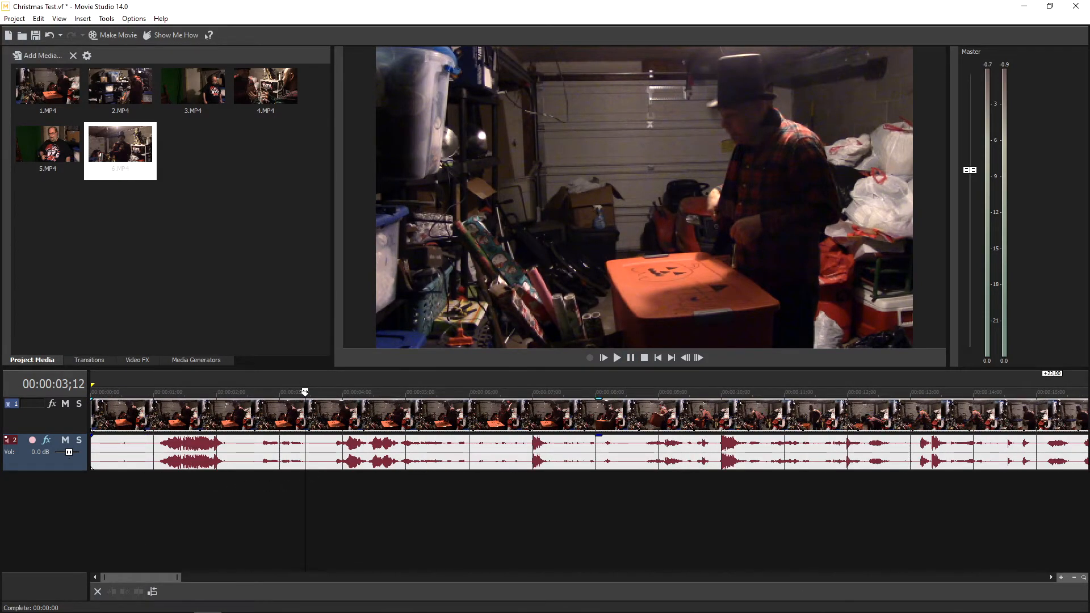
pyautogui.scroll(2, 479, 444)
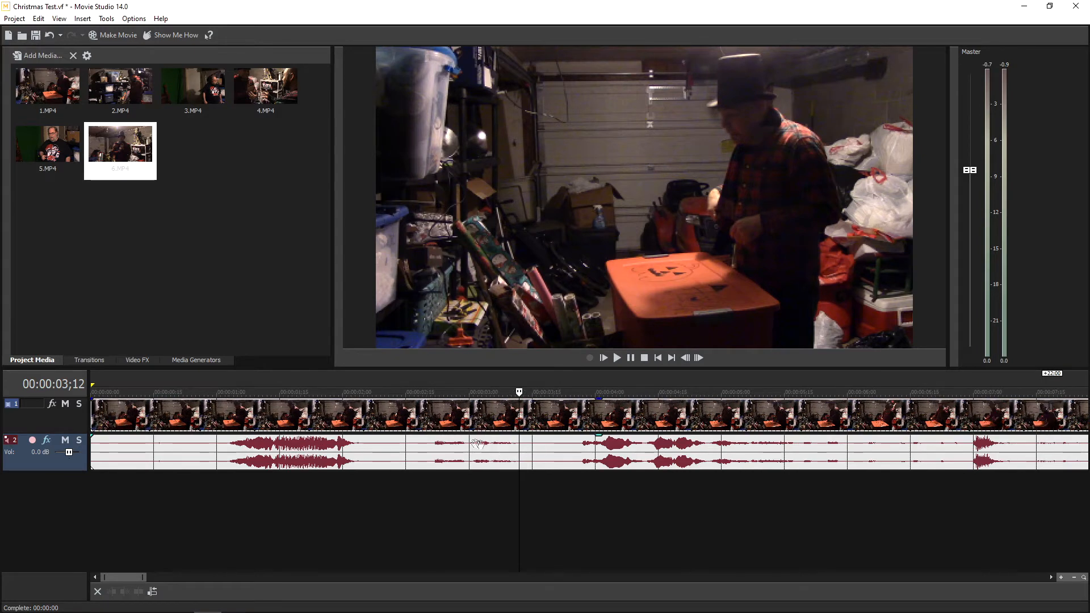
pyautogui.scroll(-1, 492, 446)
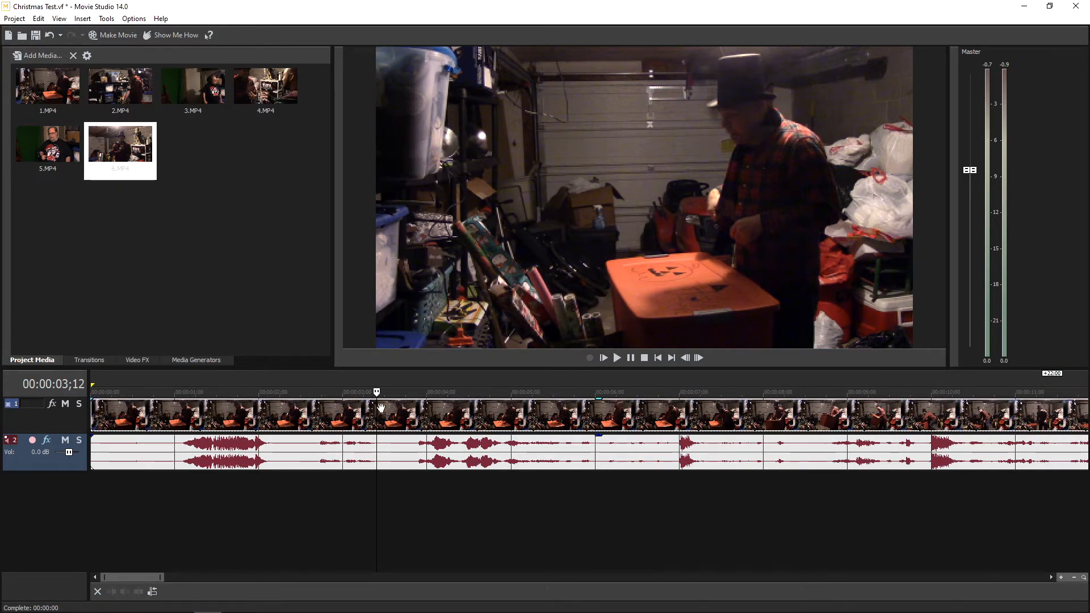
pyautogui.moveTo(378, 391); pyautogui.dragTo(398, 392)
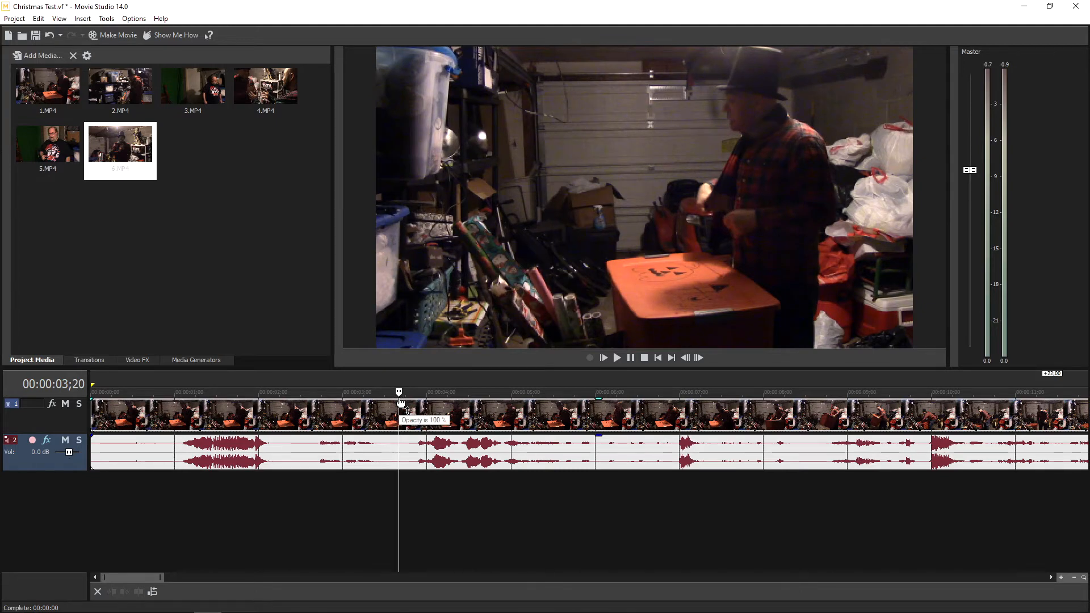
pyautogui.click(397, 415)
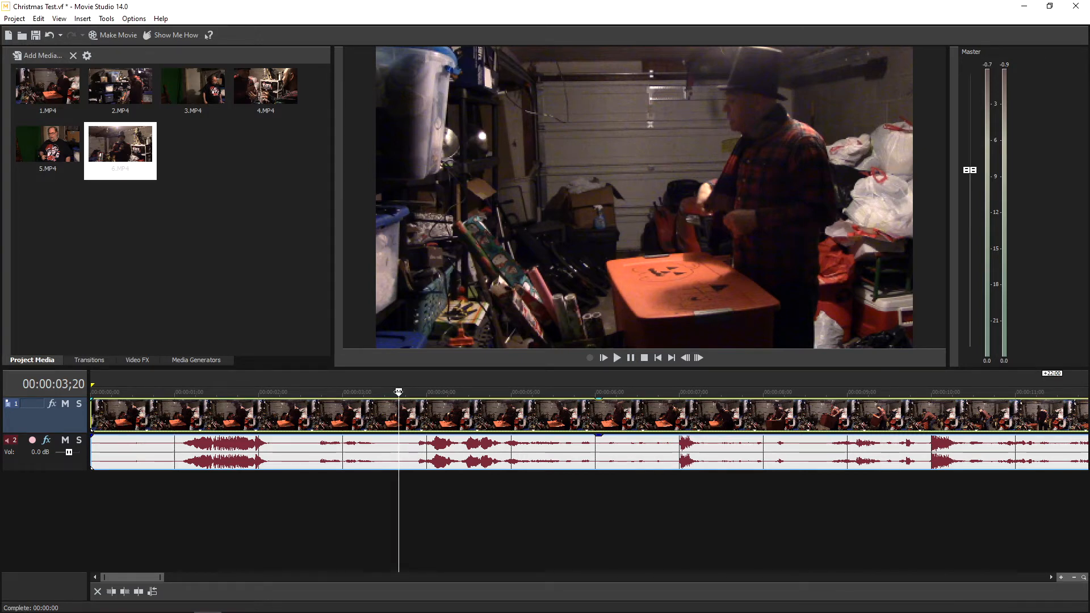
pyautogui.press('s')
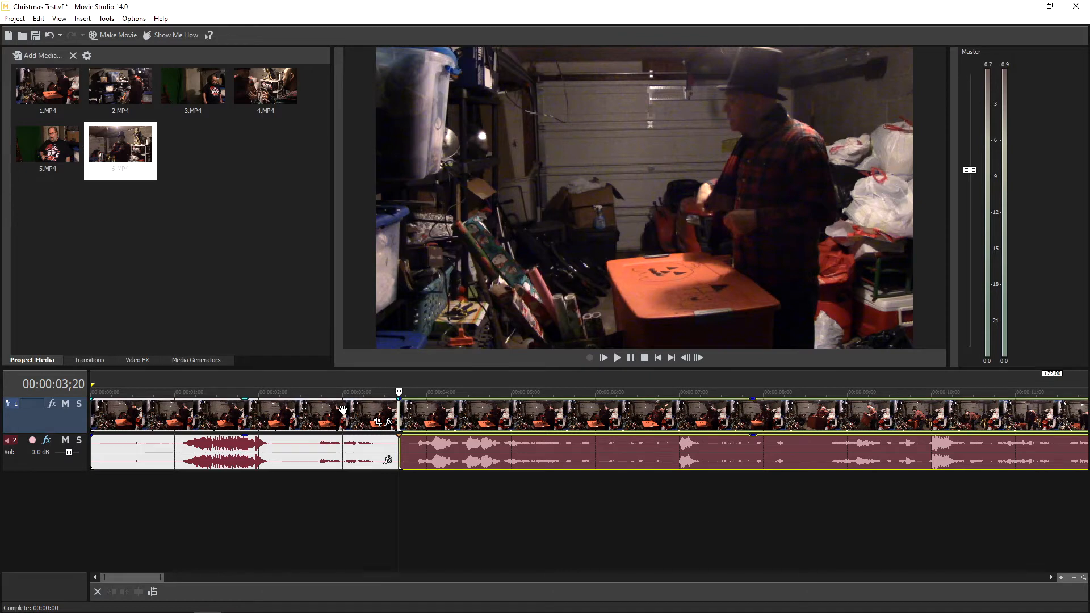
# Delete the segment before the split and move the rest of the first clip to the start of the timeline.
pyautogui.click(296, 409)
pyautogui.moveTo(283, 601)
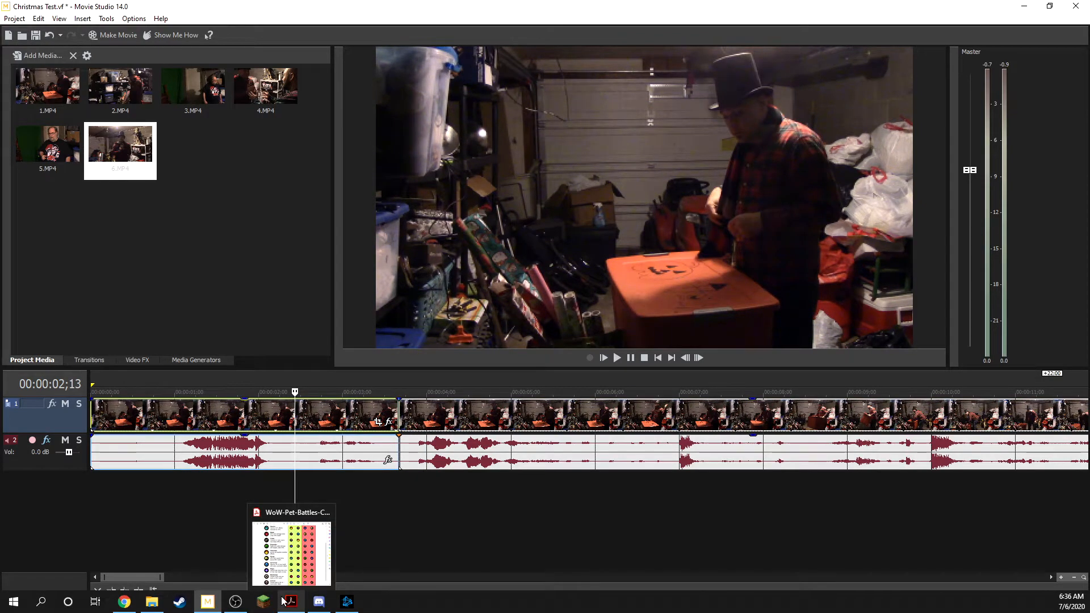
pyautogui.press('Delete')
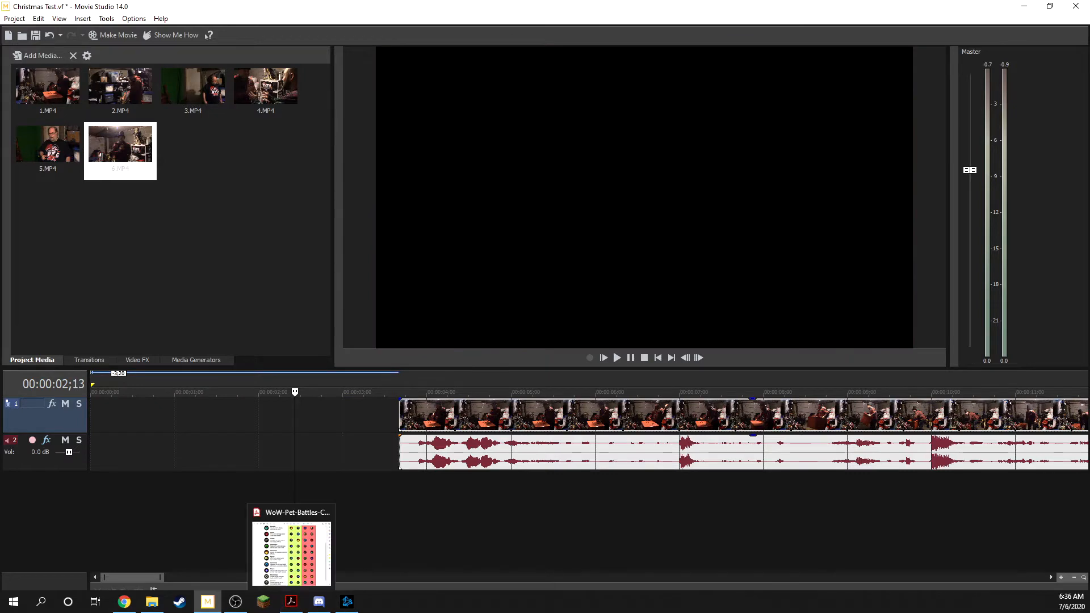
pyautogui.scroll(-4, 404, 529)
pyautogui.moveTo(207, 418); pyautogui.dragTo(127, 404)
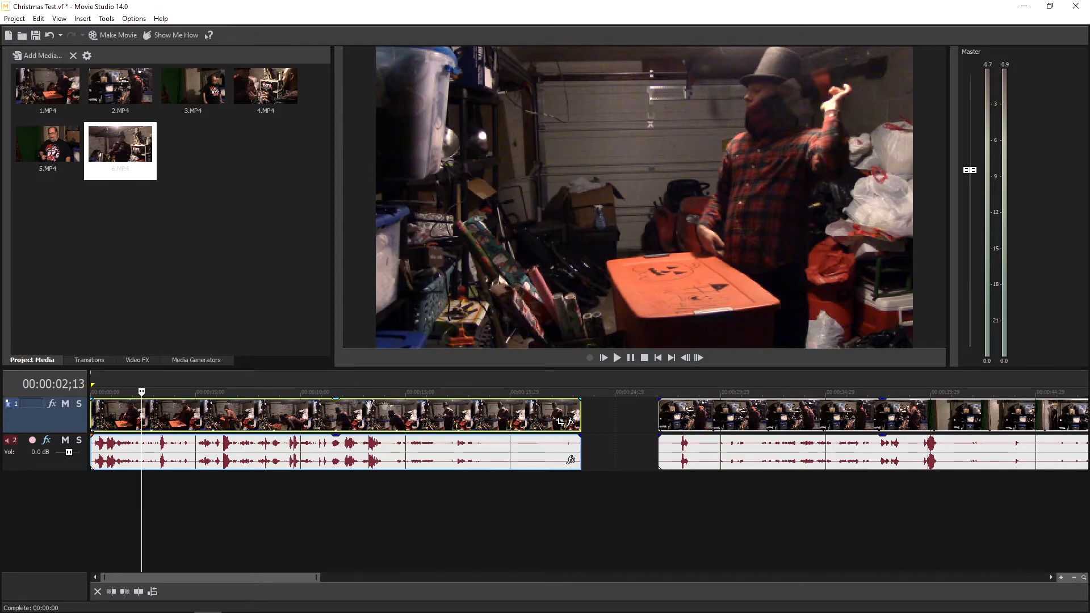
# Play back the first clip's opening seconds and preview its closing section.
pyautogui.moveTo(138, 391); pyautogui.dragTo(91, 391)
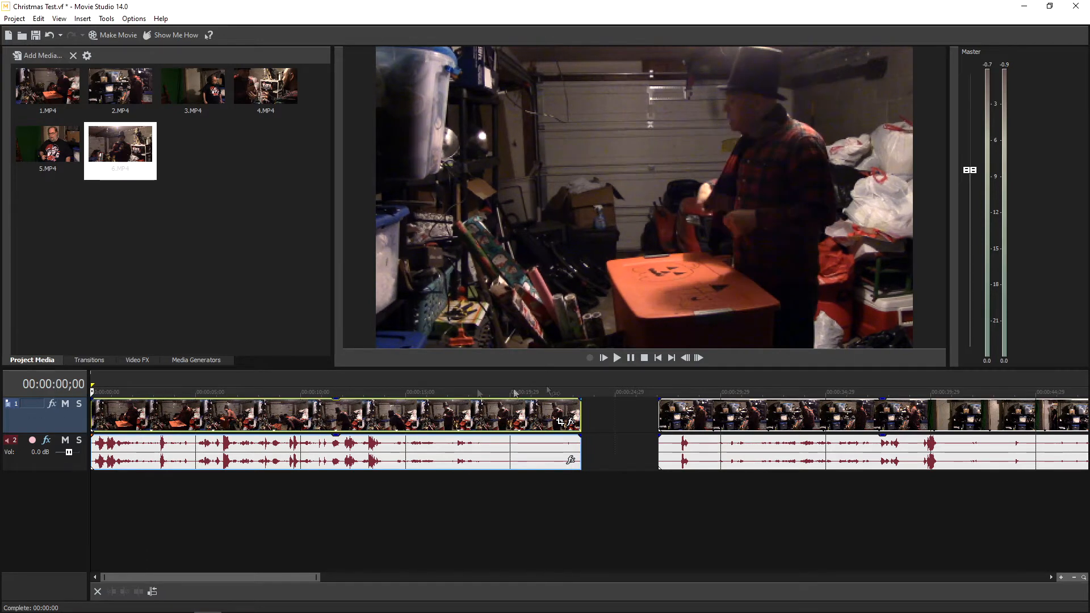
pyautogui.click(617, 358)
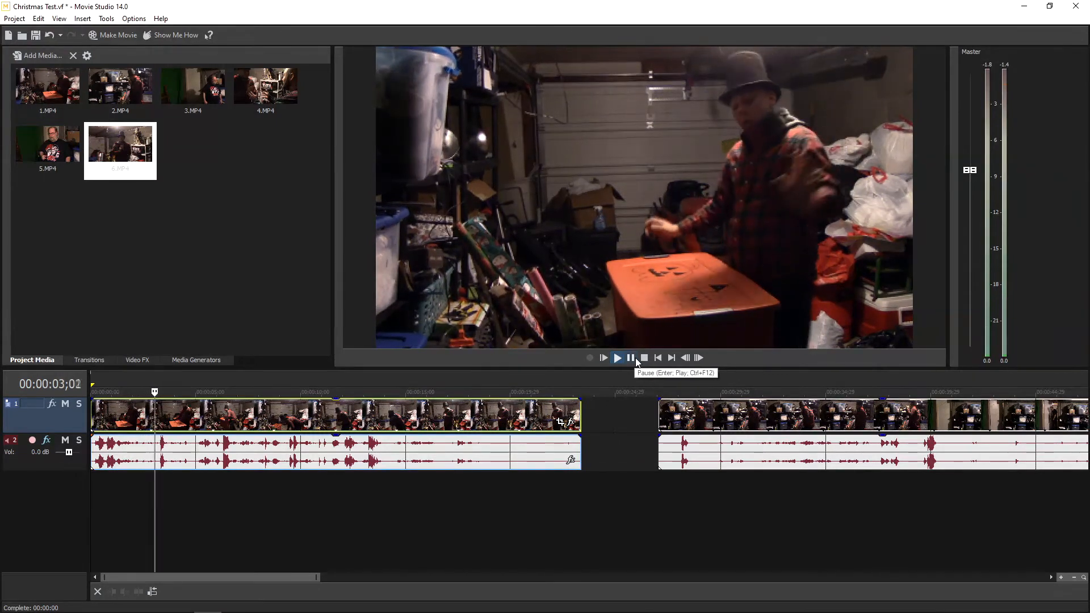
pyautogui.click(633, 360)
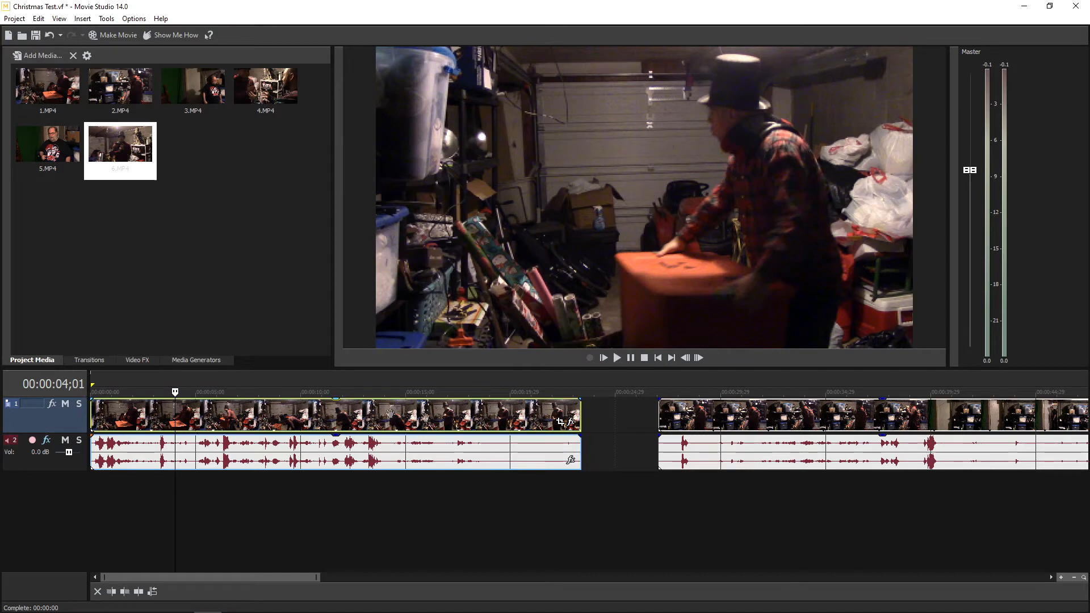
pyautogui.click(448, 389)
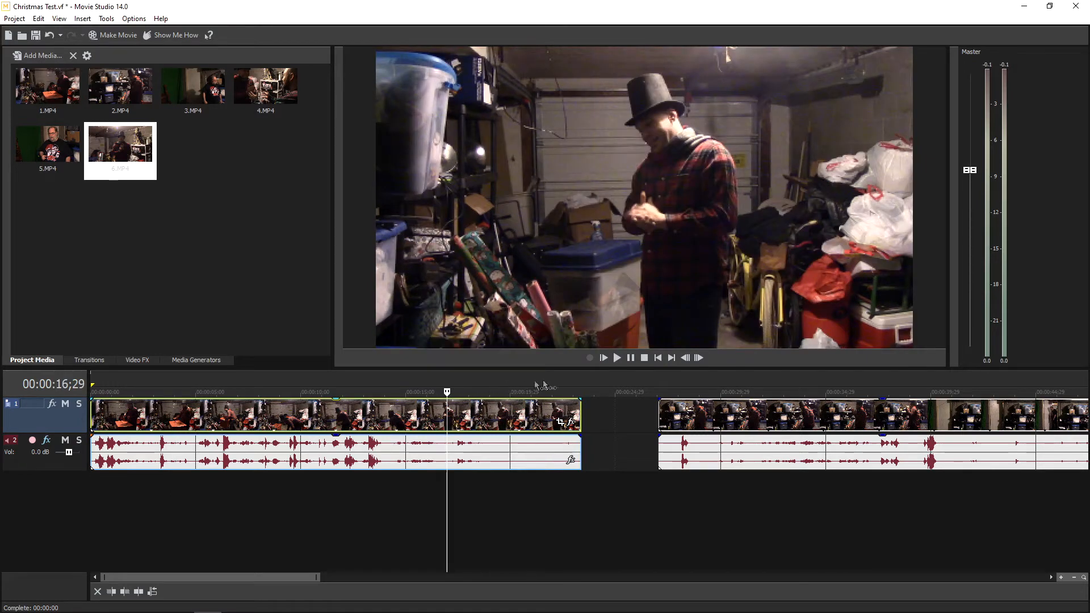
pyautogui.click(387, 391)
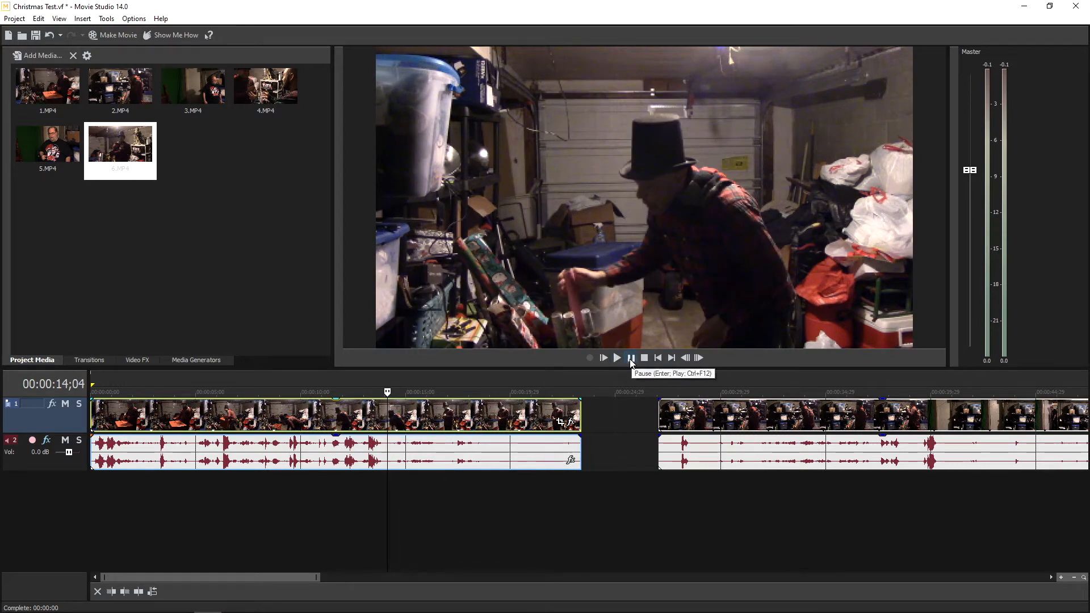
pyautogui.click(631, 360)
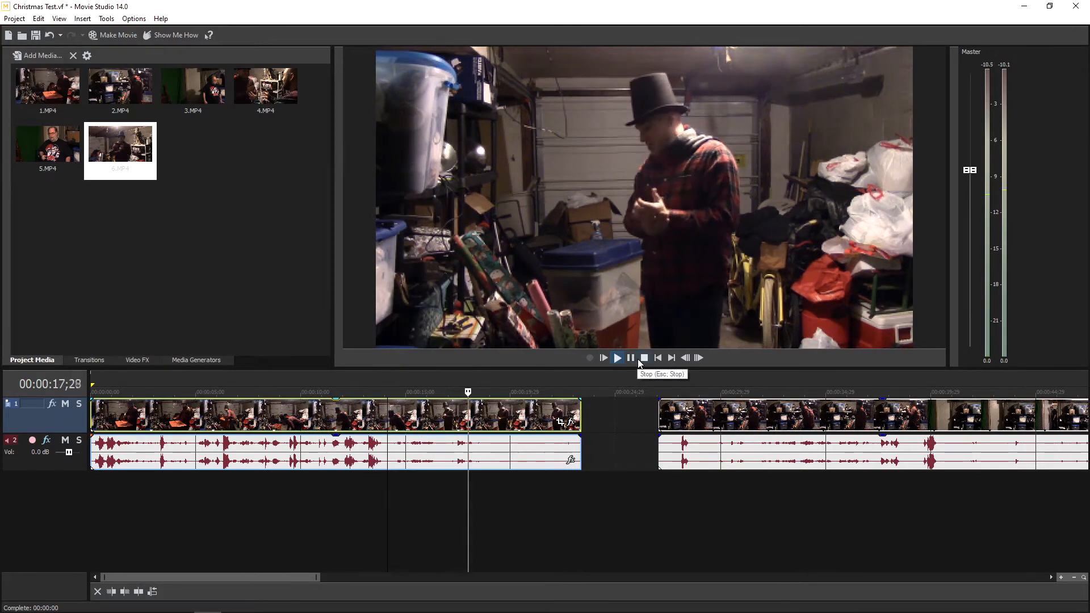
pyautogui.click(640, 363)
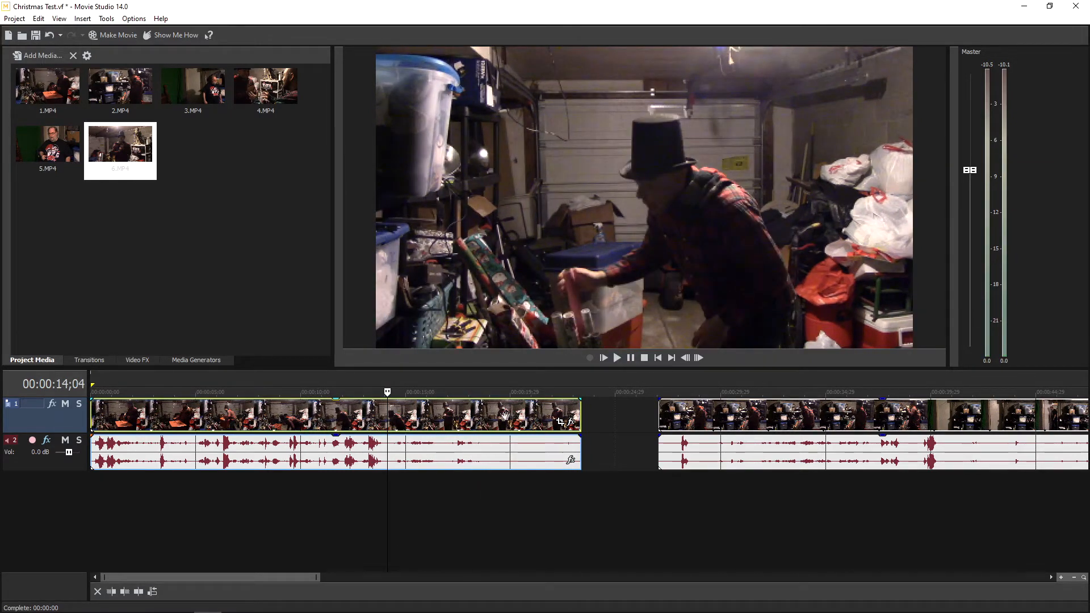
# Trim off the first clip's end at 00:00:19;00 and move the second clip directly against the cut.
pyautogui.click(491, 391)
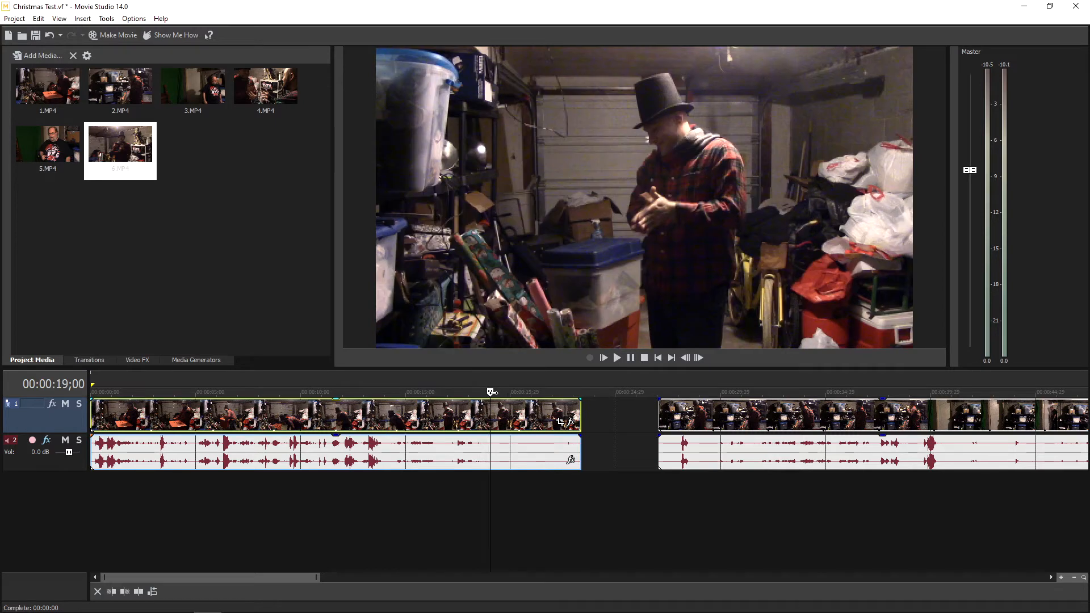
pyautogui.press('s')
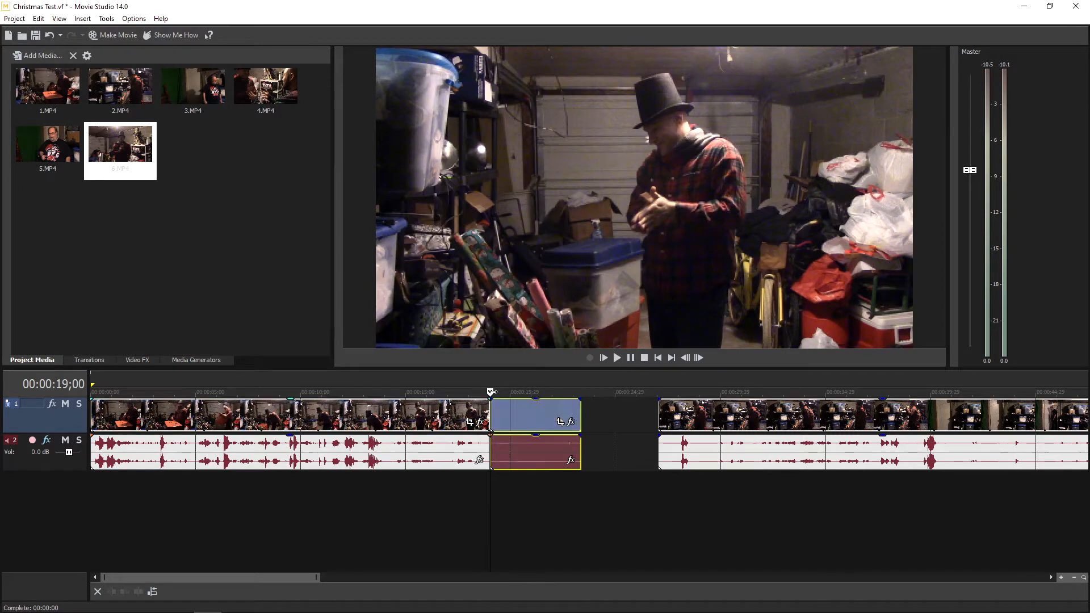
pyautogui.press('Delete')
pyautogui.moveTo(676, 415); pyautogui.dragTo(507, 415)
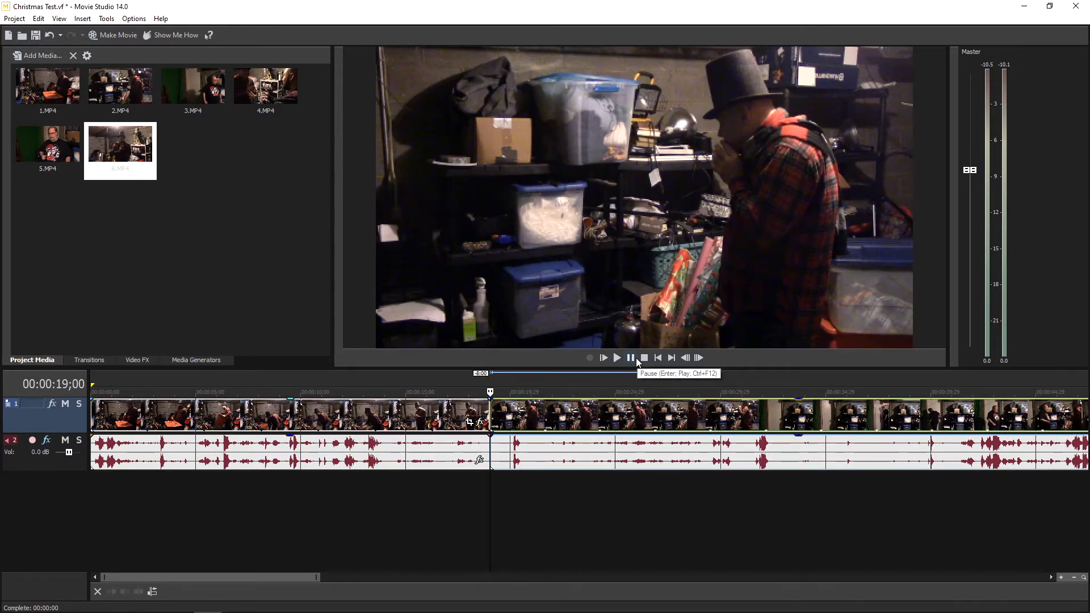
# Preview the second clip's opening seconds and split its video and audio at 00:00:21;18.
pyautogui.click(632, 356)
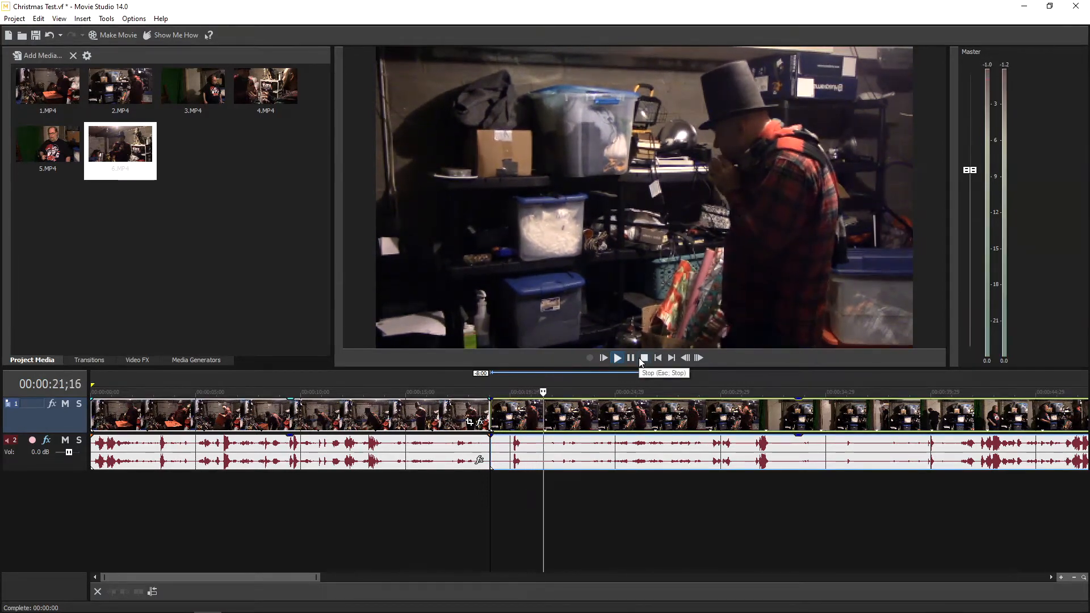
pyautogui.click(644, 358)
pyautogui.click(629, 360)
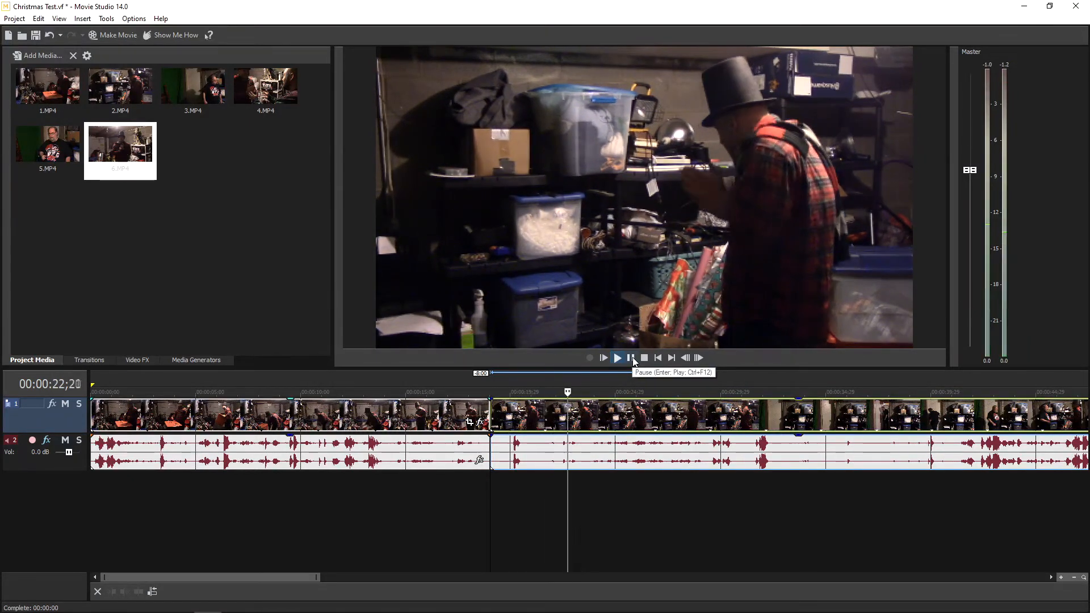
pyautogui.click(630, 358)
pyautogui.moveTo(577, 393); pyautogui.dragTo(547, 392)
pyautogui.scroll(5, 544, 450)
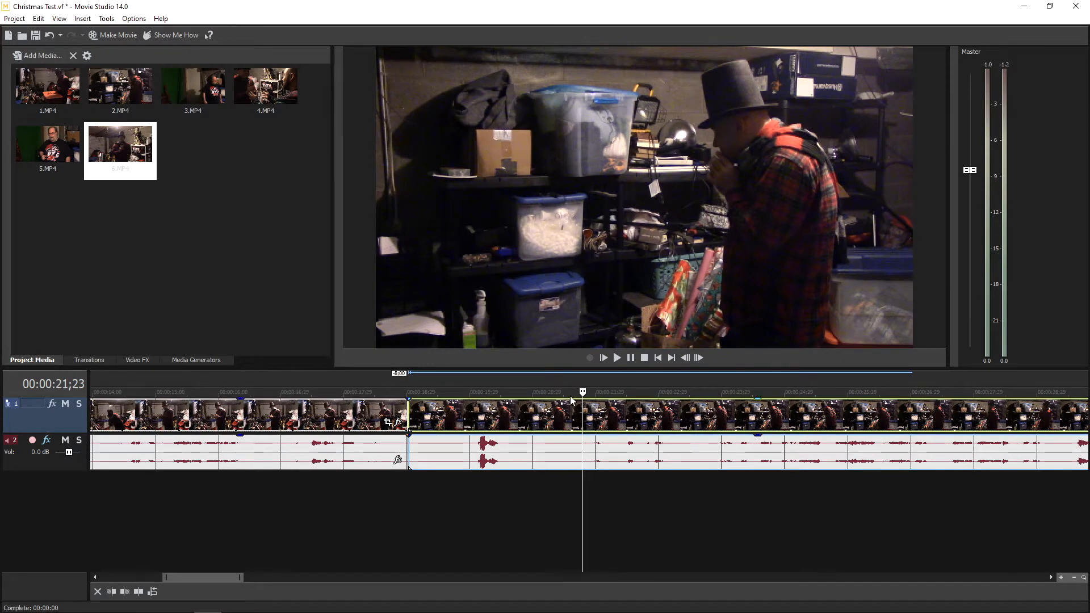
pyautogui.moveTo(580, 391); pyautogui.dragTo(572, 392)
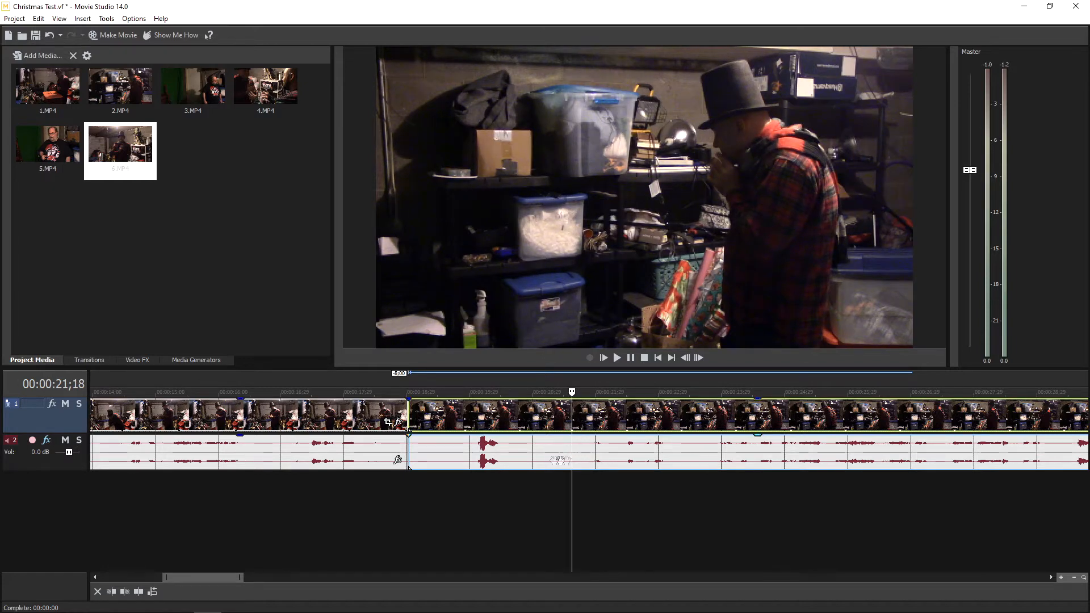
pyautogui.press('s')
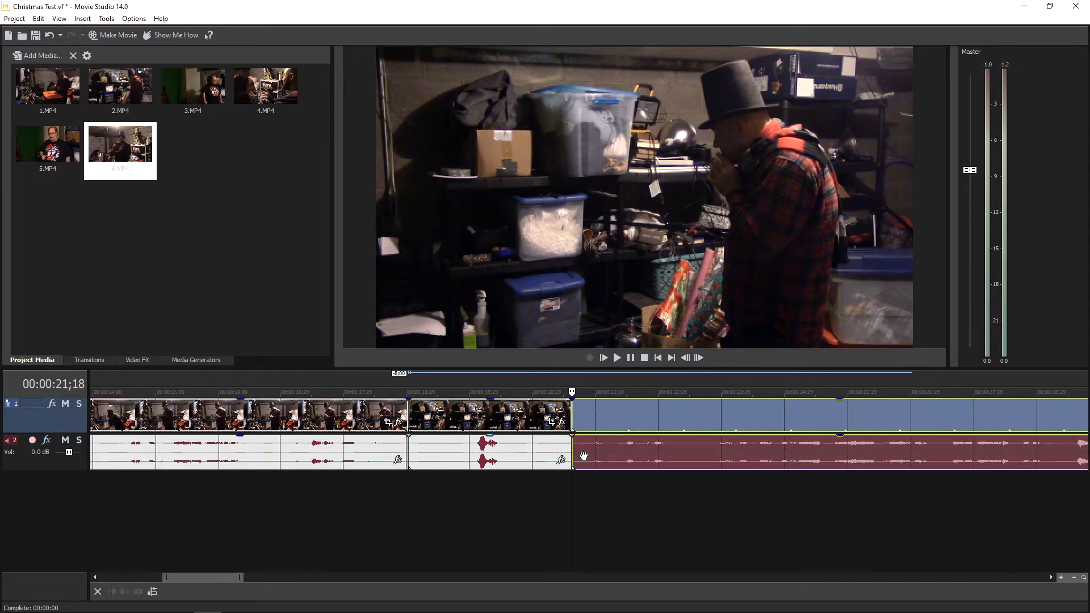
# Delete the second clip's segment before the split and move the rest to slightly overlap the first clip's end.
pyautogui.click(536, 420)
pyautogui.press('Delete')
pyautogui.moveTo(602, 413); pyautogui.dragTo(417, 416)
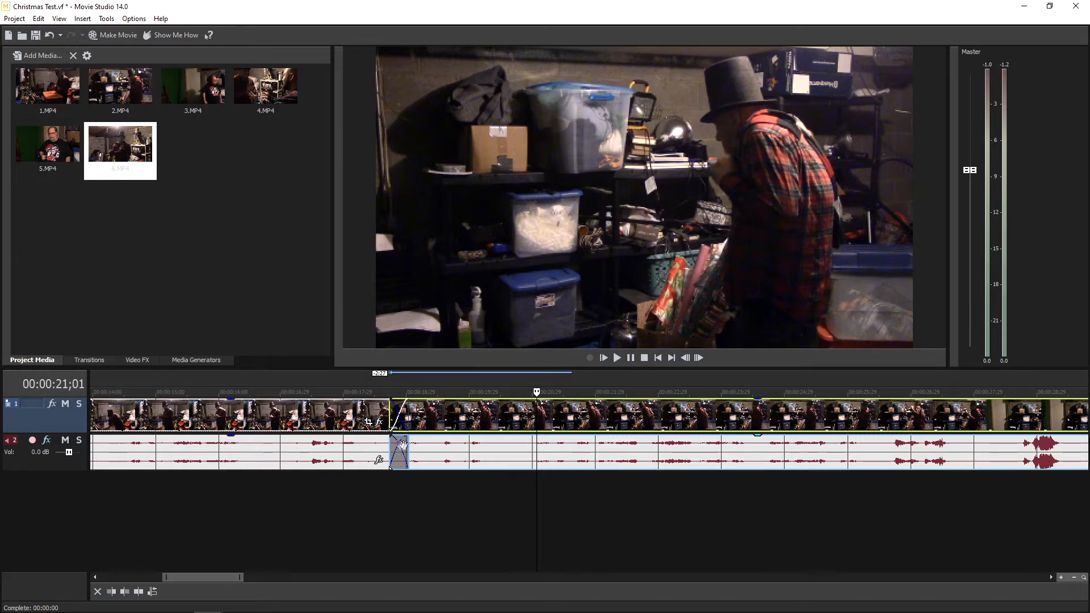
# Play back the overlap between the first and second clips to check the crossfade.
pyautogui.click(322, 404)
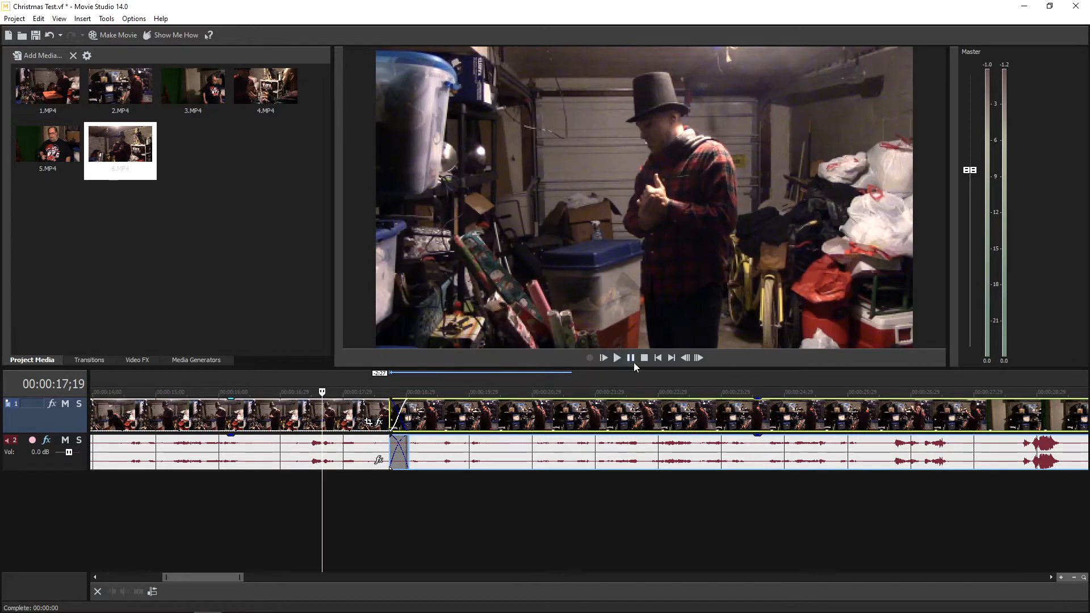
pyautogui.scroll(-2, 429, 446)
pyautogui.scroll(-2, 429, 446)
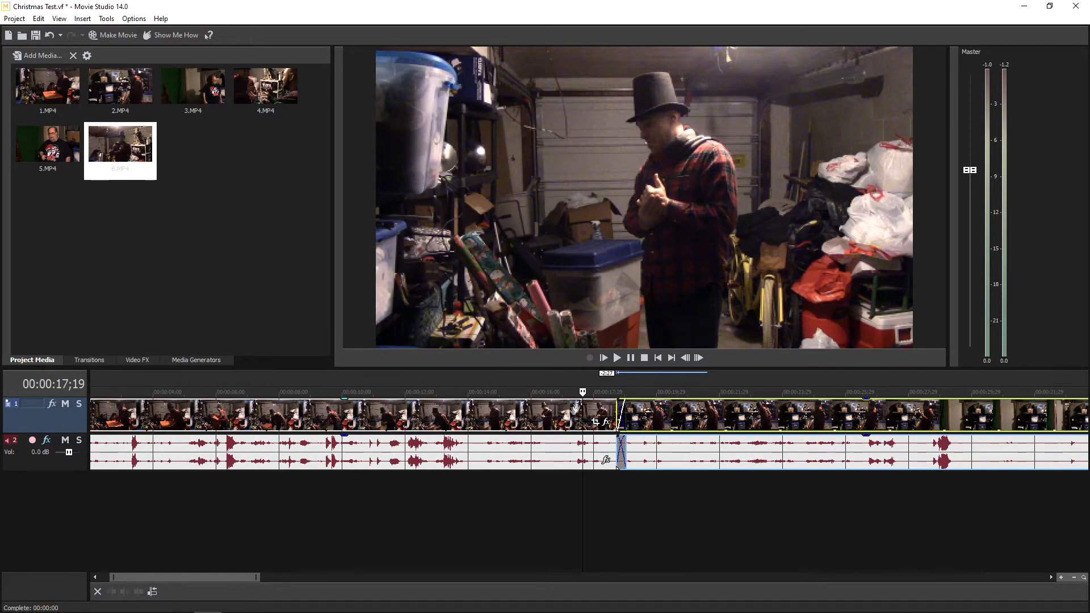
pyautogui.click(543, 392)
pyautogui.click(632, 358)
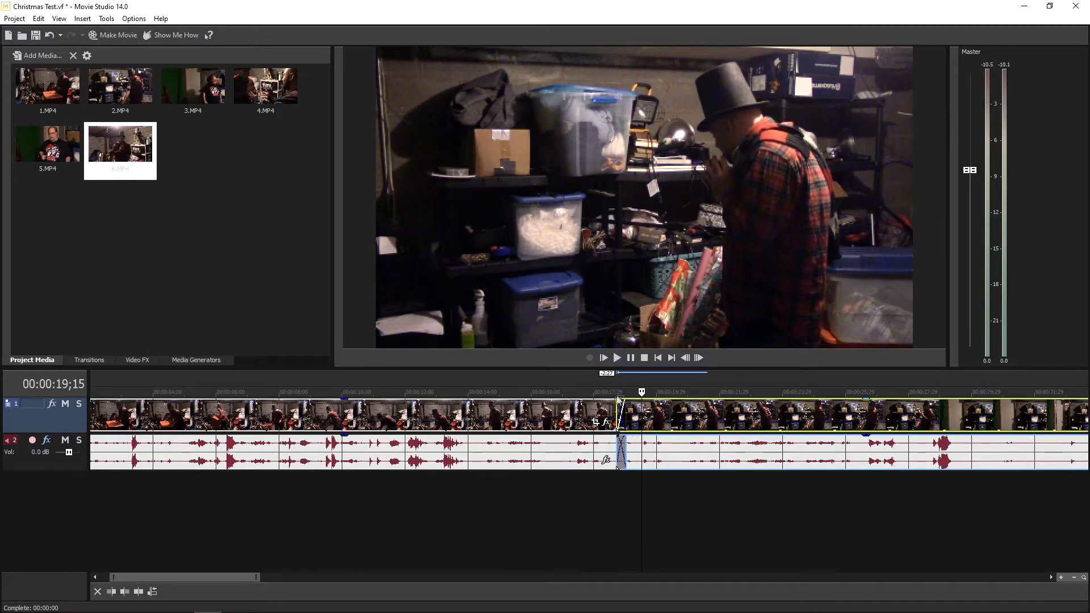
pyautogui.click(631, 358)
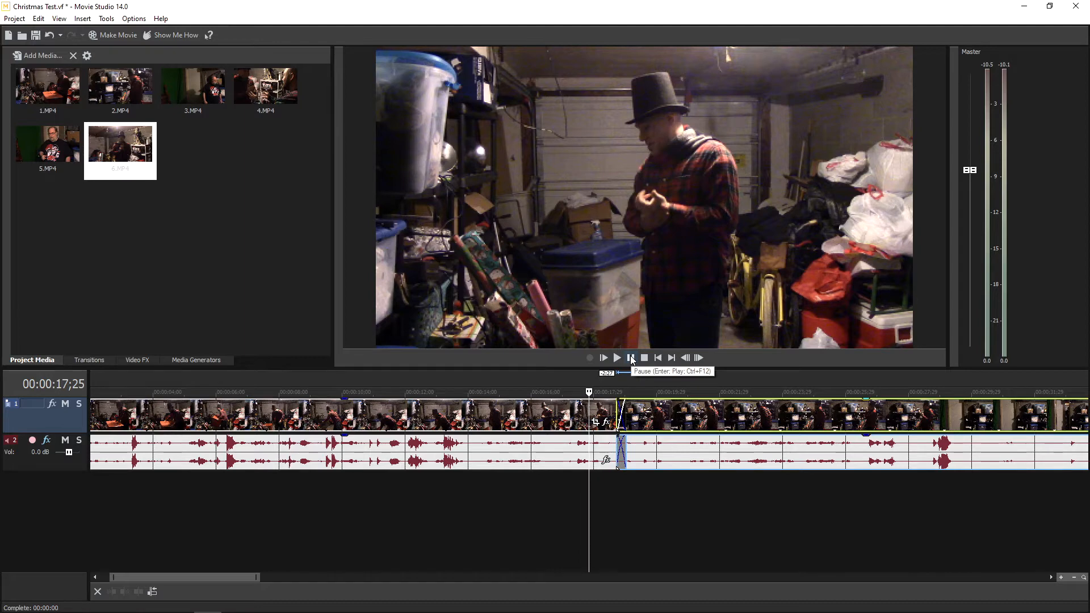
pyautogui.click(631, 358)
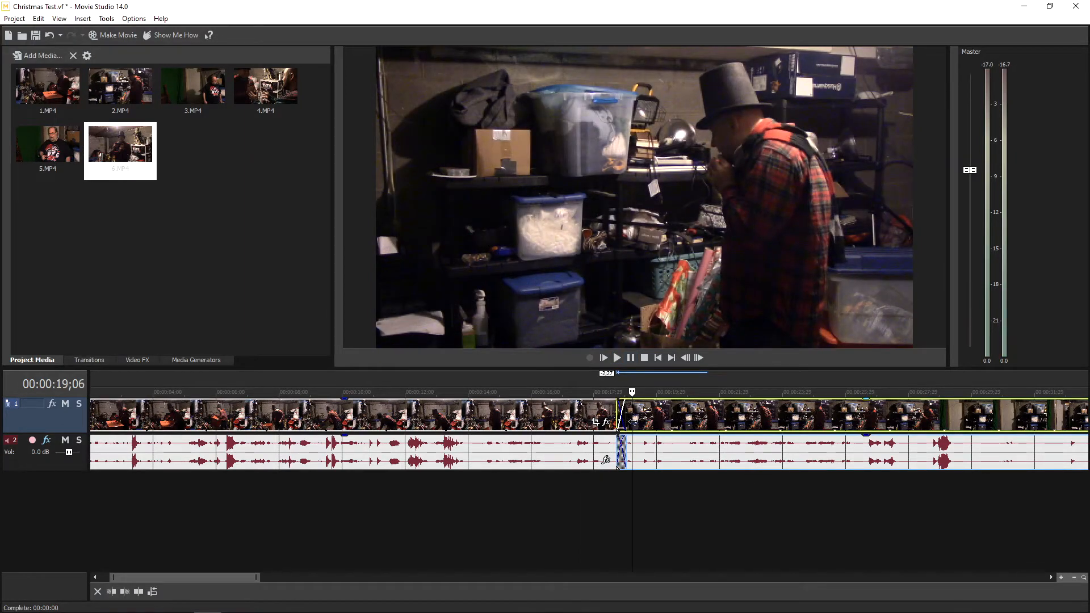
# Apply the Simple preset of the 3D Blinds transition to the overlap between the first two clips, keeping its default settings.
pyautogui.click(91, 360)
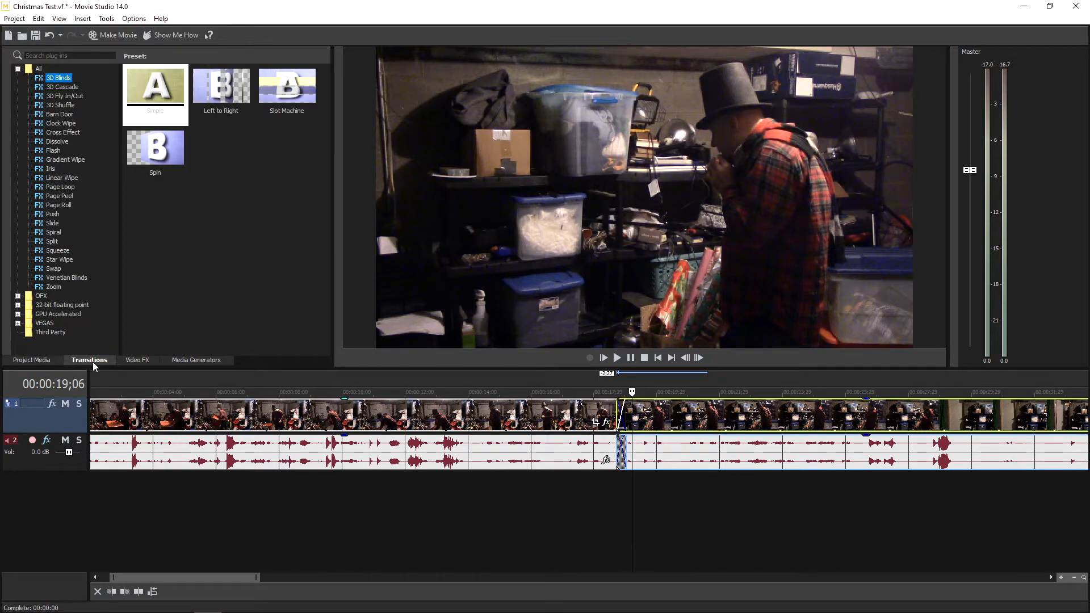
pyautogui.click(164, 111)
pyautogui.moveTo(439, 320); pyautogui.dragTo(621, 421)
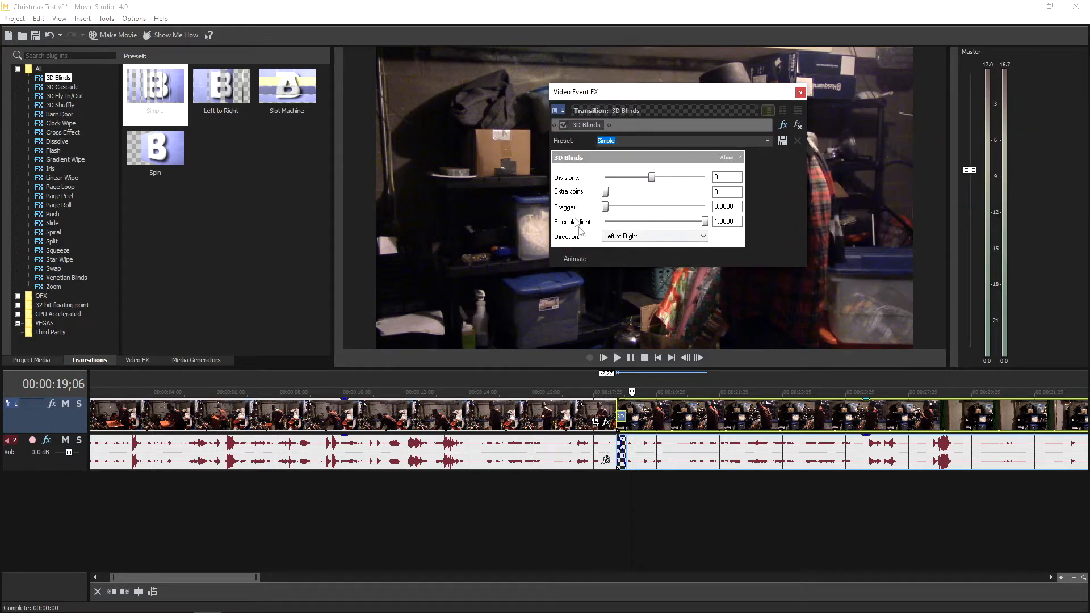
pyautogui.click(801, 93)
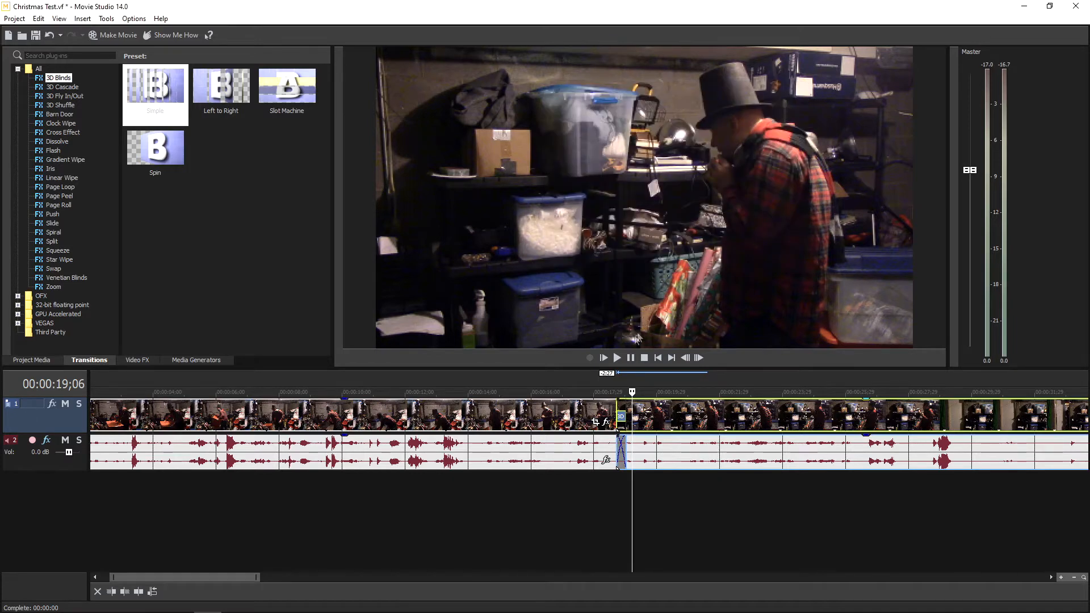
# Play back and closely examine the 3D Blinds transition between the first two clips.
pyautogui.click(554, 391)
pyautogui.click(630, 358)
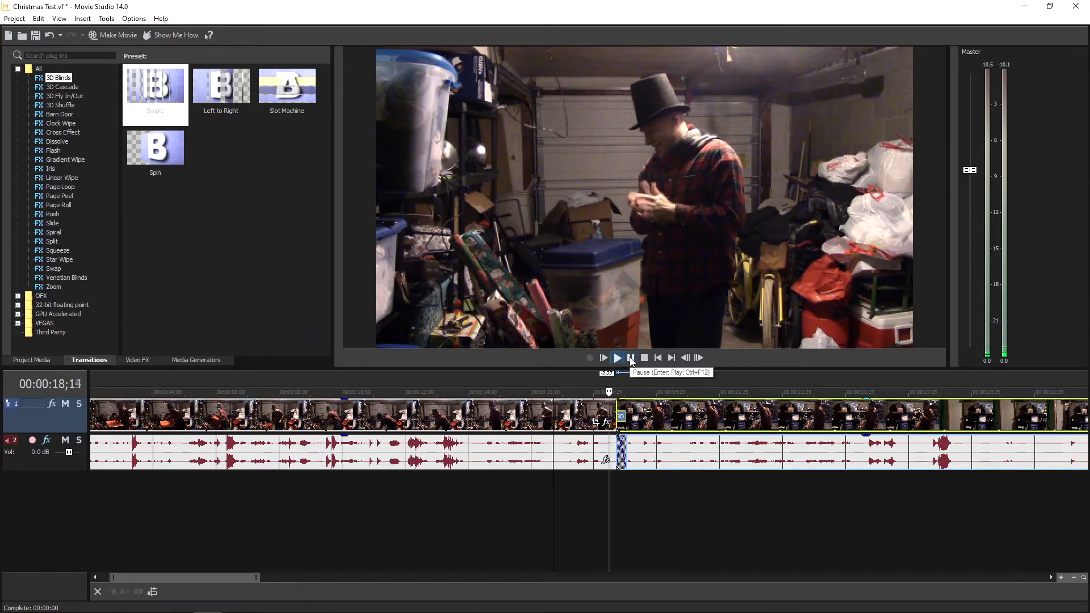
pyautogui.click(631, 359)
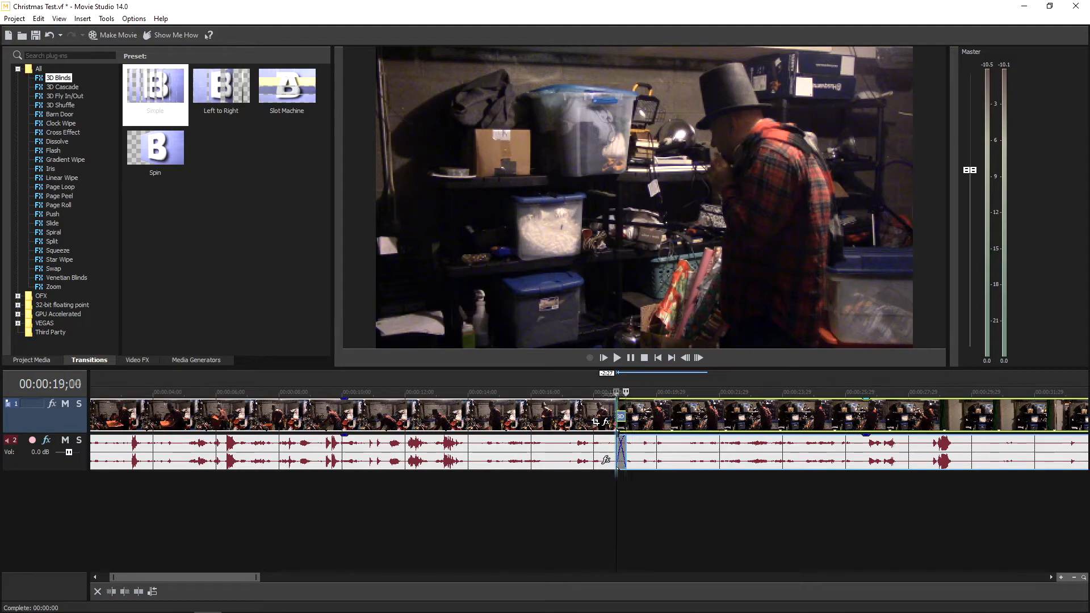
pyautogui.click(632, 358)
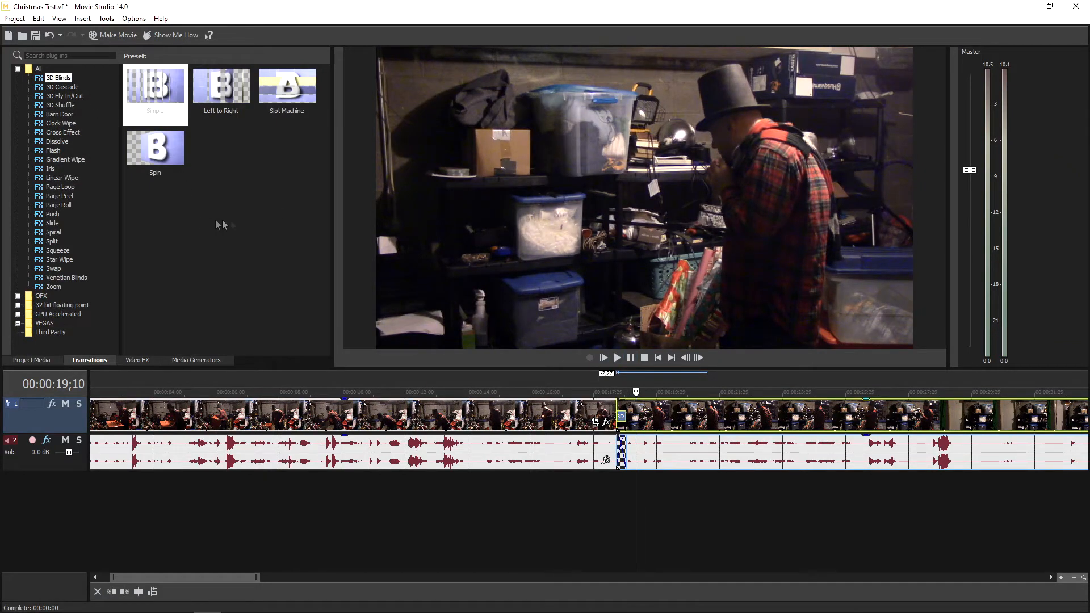
pyautogui.scroll(3, 662, 403)
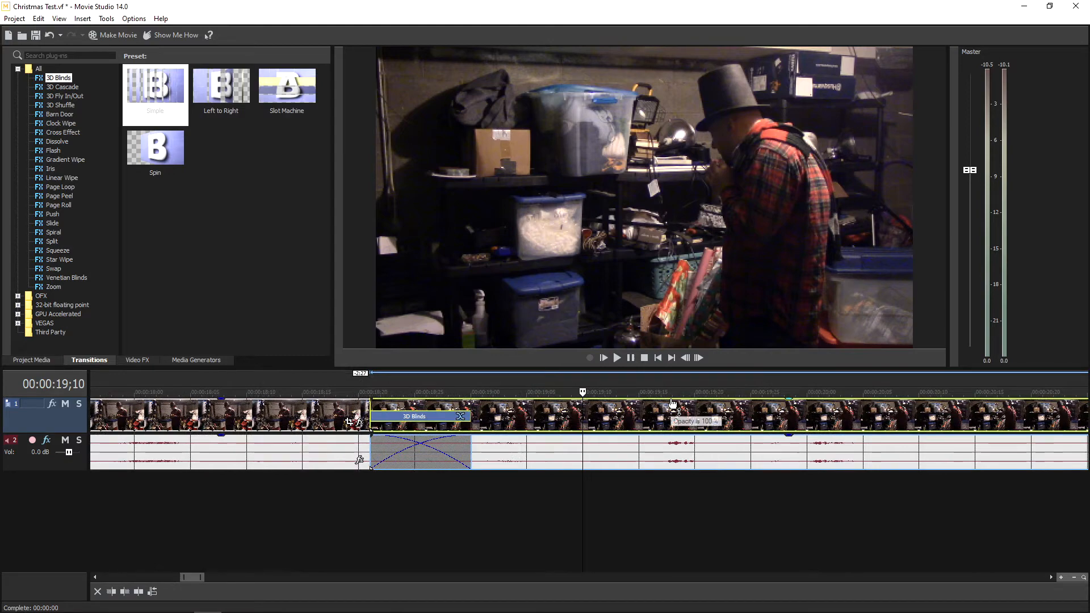
pyautogui.scroll(-4, 673, 403)
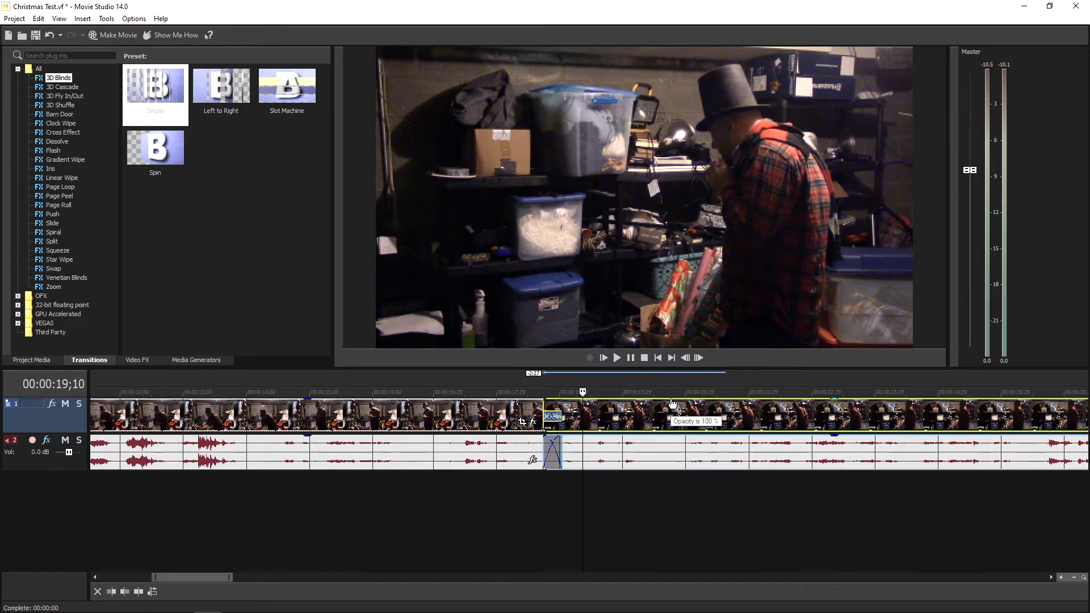
# Trim off the second clip's end at 00:01:42;26 and move the third clip directly against it.
pyautogui.scroll(-5, 714, 456)
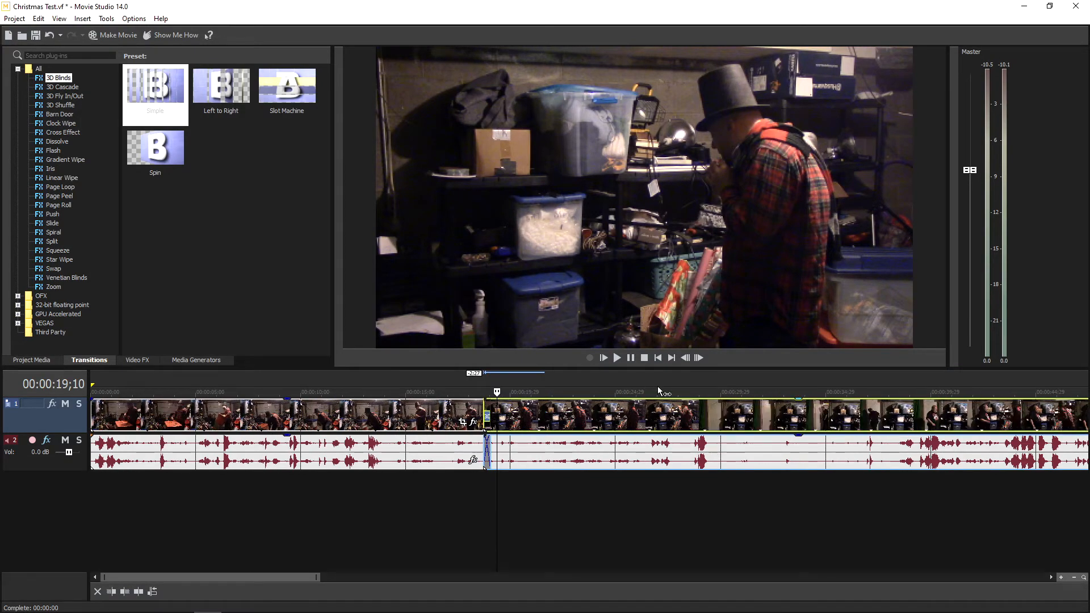
pyautogui.moveTo(271, 575); pyautogui.dragTo(320, 586)
pyautogui.scroll(-5, 588, 518)
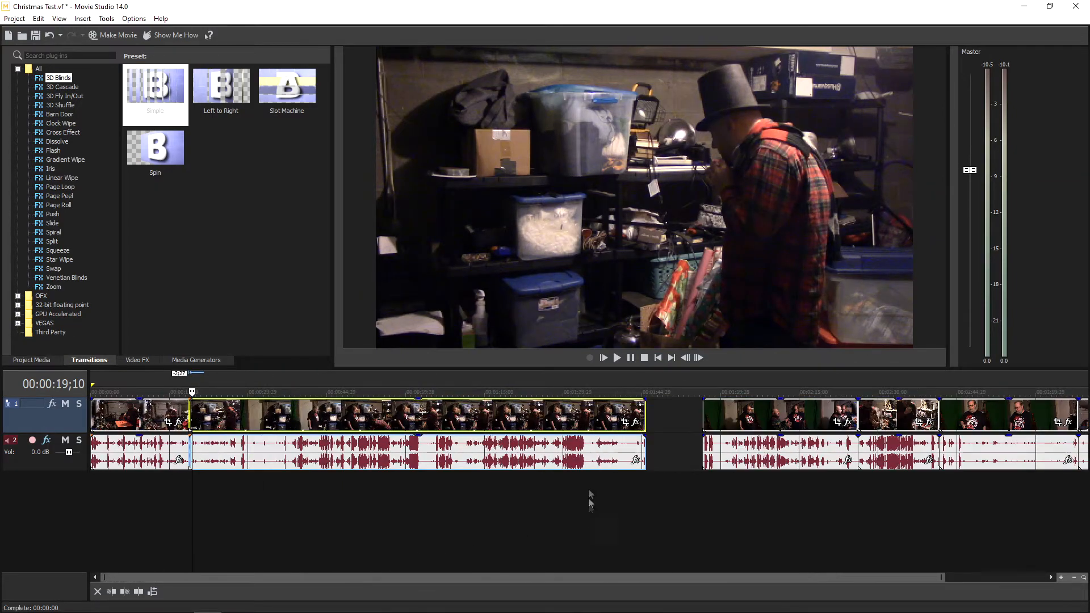
pyautogui.click(607, 391)
pyautogui.click(631, 358)
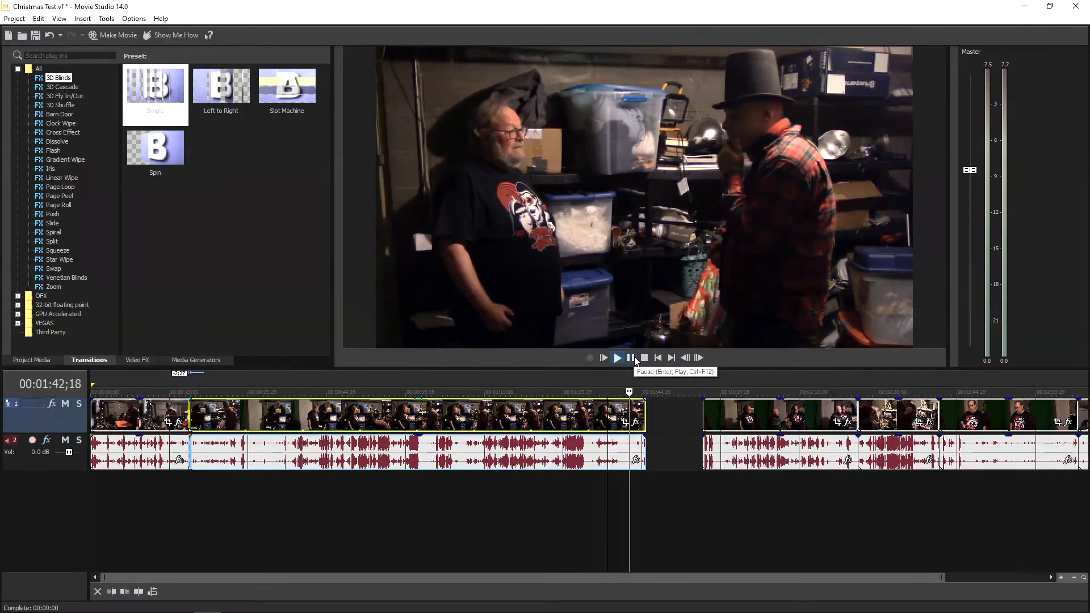
pyautogui.click(634, 359)
pyautogui.press('s')
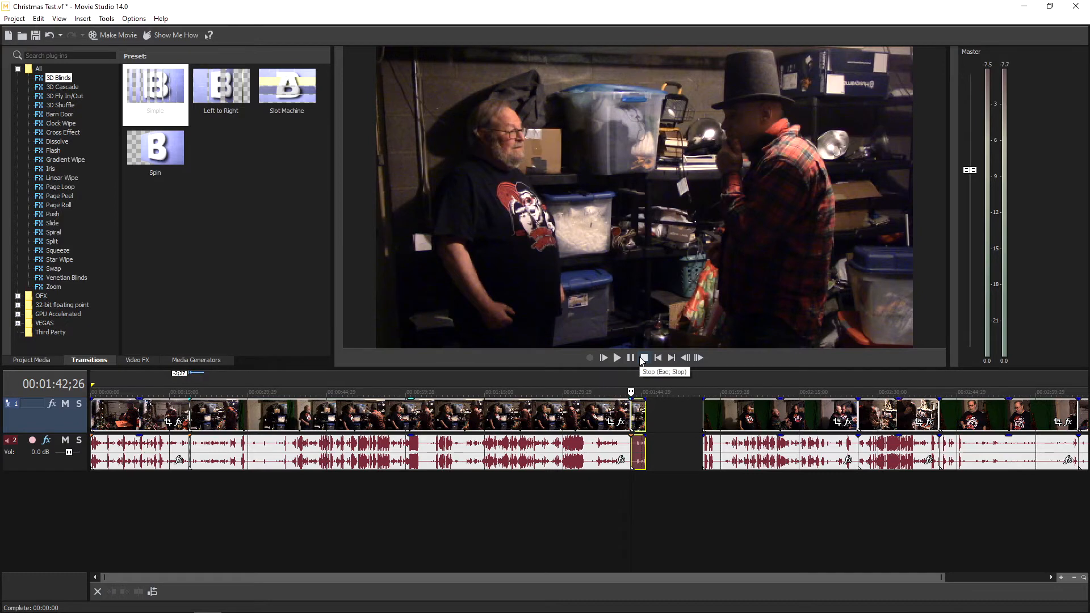
pyautogui.press('Delete')
pyautogui.moveTo(747, 418); pyautogui.dragTo(676, 418)
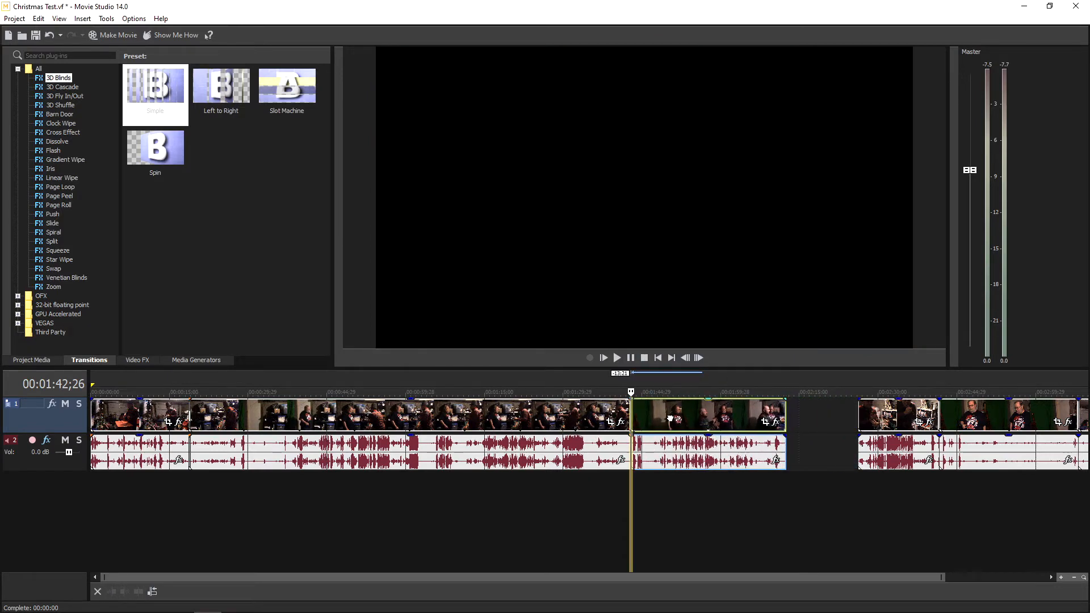
# Trim off the third clip's start up to 00:01:46;14 and move the remainder directly against the second clip at 00:01:42;26.
pyautogui.click(630, 359)
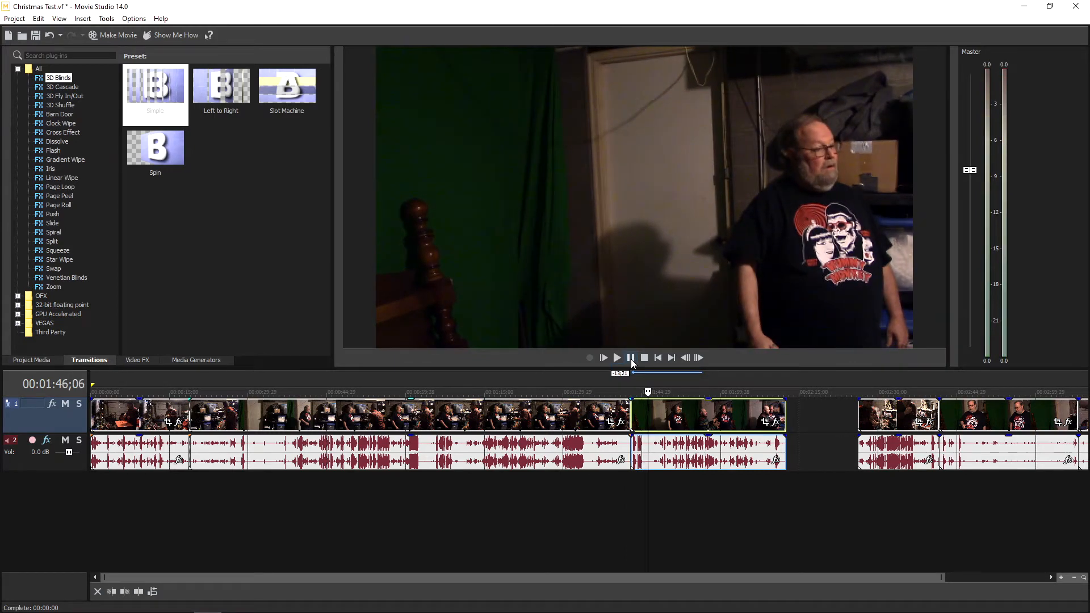
pyautogui.click(631, 358)
pyautogui.press('s')
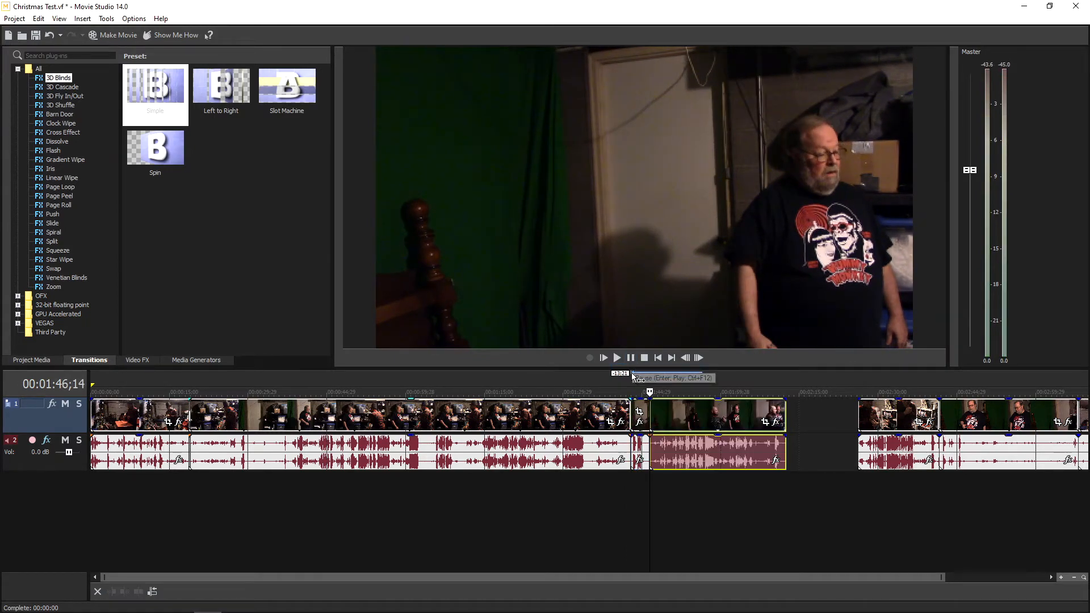
pyautogui.click(643, 441)
pyautogui.press('Delete')
pyautogui.moveTo(667, 416); pyautogui.dragTo(651, 415)
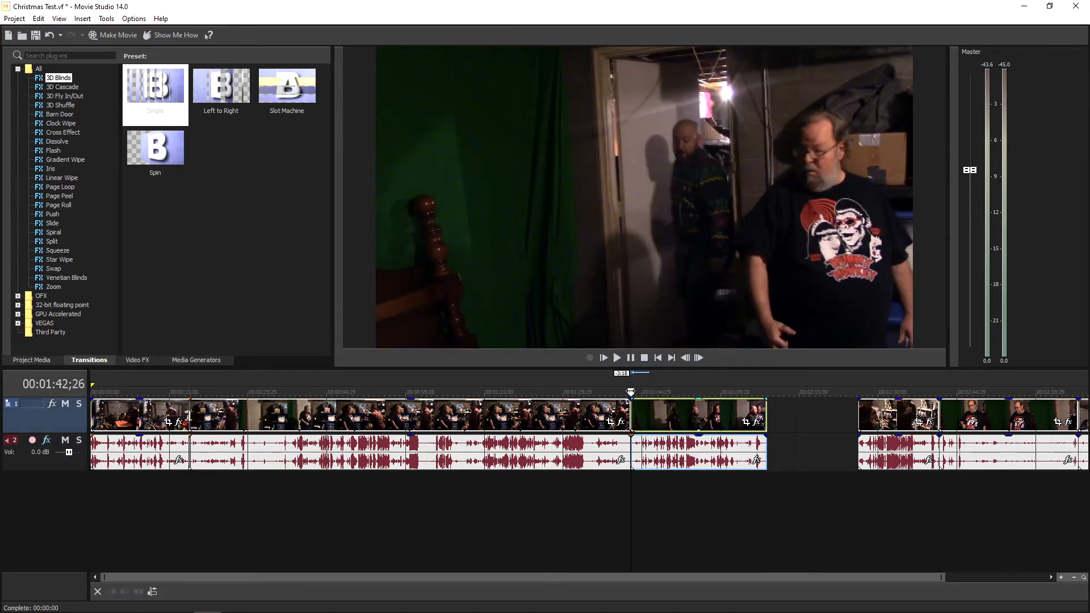
# Overlap the third clip's start slightly with the second clip's end to create a crossfade, and play back the junction.
pyautogui.scroll(3, 681, 414)
pyautogui.moveTo(645, 412); pyautogui.dragTo(633, 412)
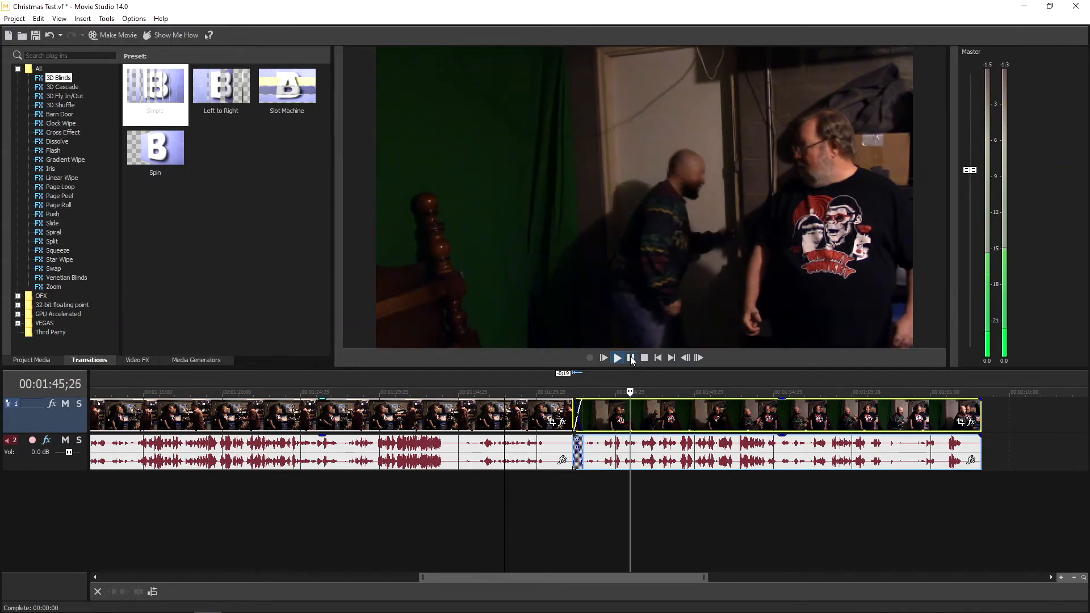
pyautogui.click(630, 357)
# Try to delete the 3D Blinds transition between the first two clips.
pyautogui.scroll(-5, 663, 386)
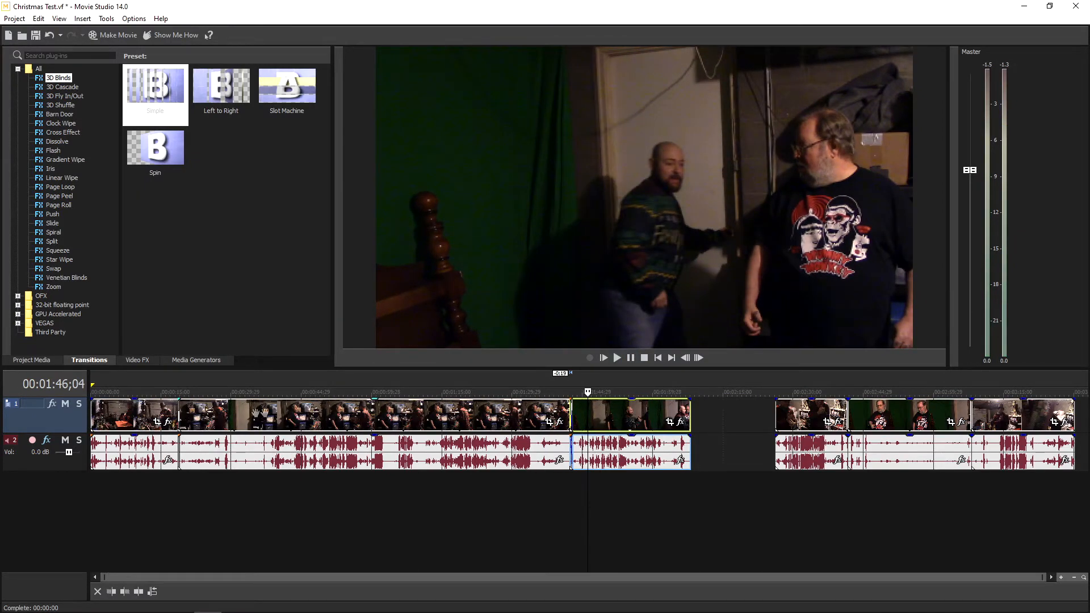
pyautogui.click(178, 394)
pyautogui.scroll(5, 424, 422)
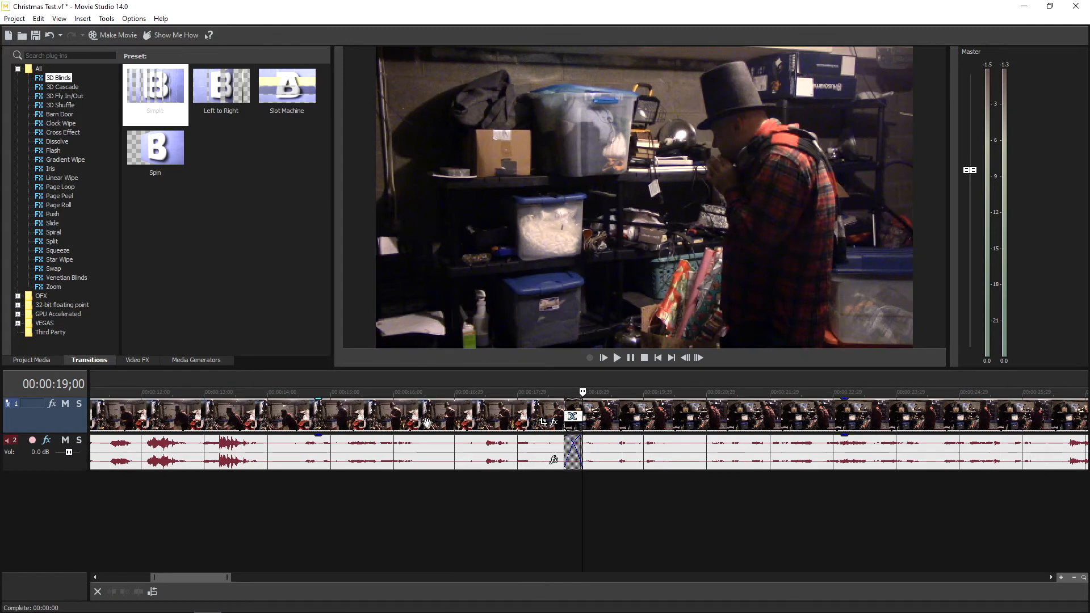
pyautogui.click(579, 419)
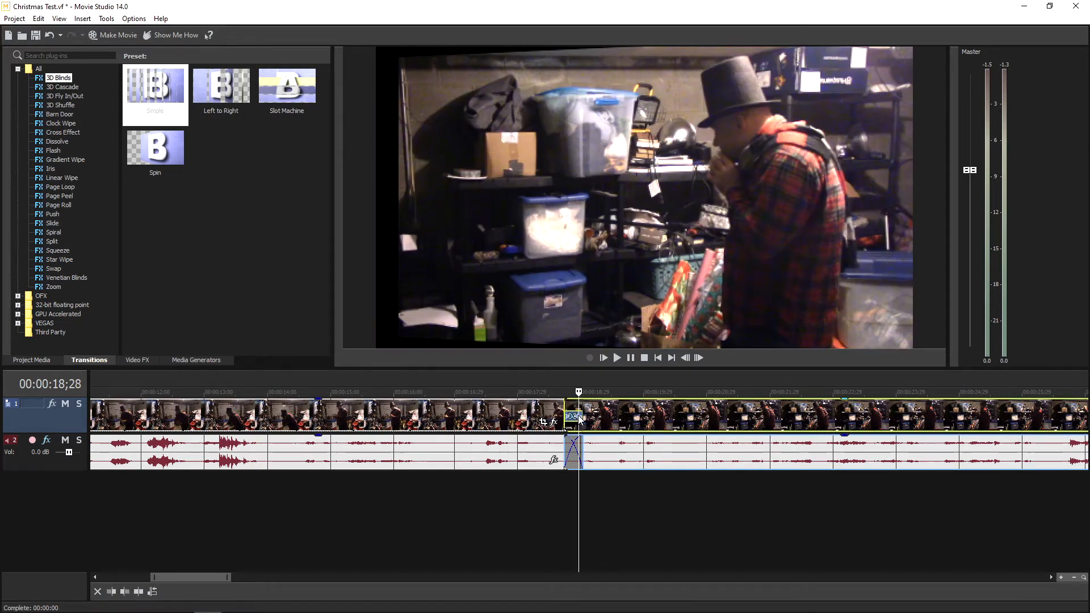
pyautogui.press('Delete')
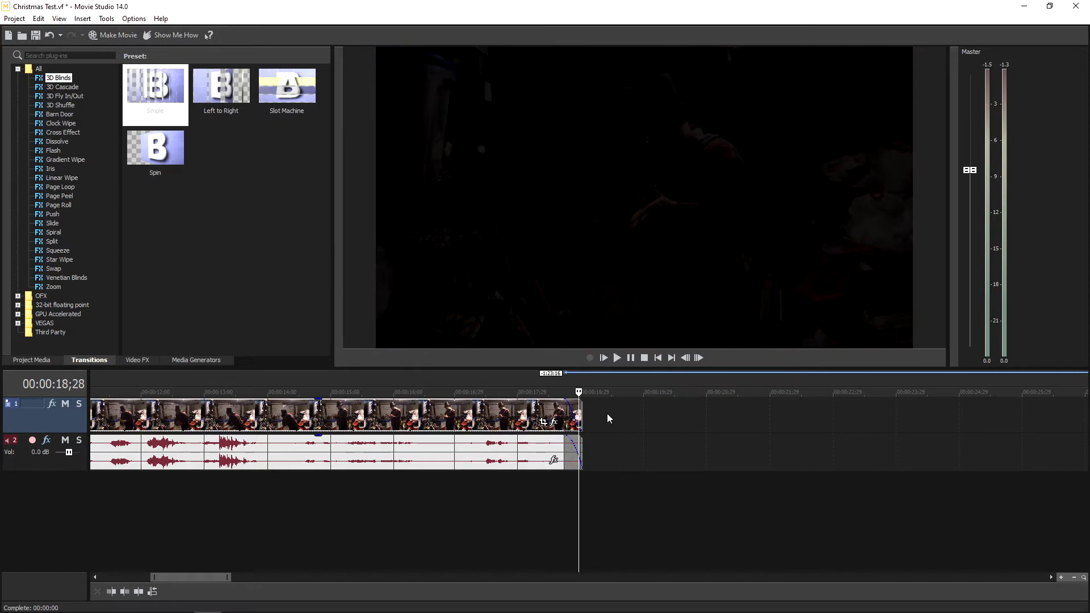
pyautogui.hotkey('ctrl', 'z')
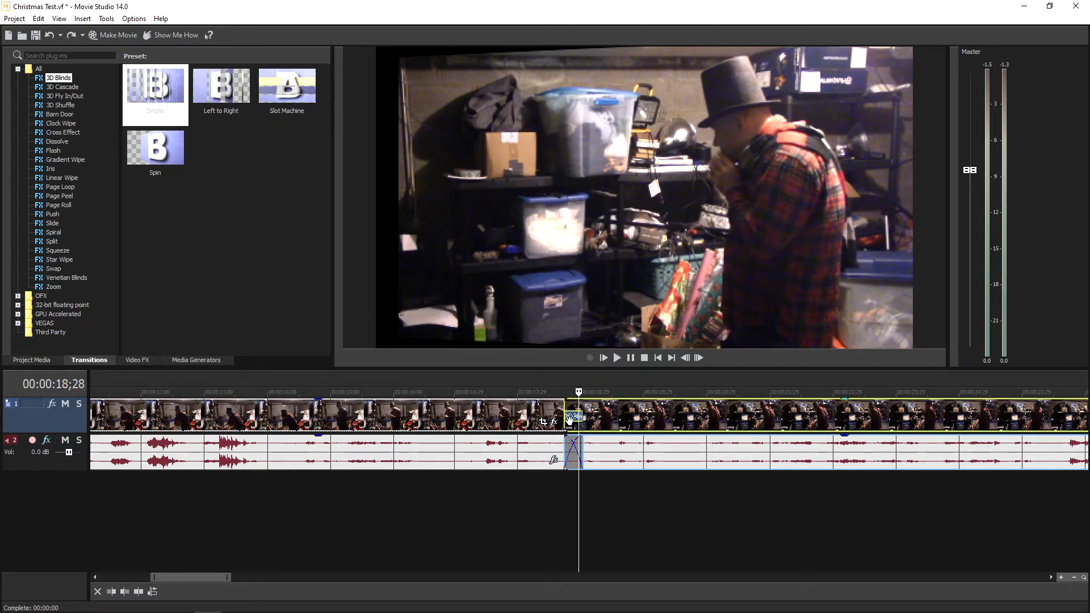
pyautogui.rightClick(571, 421)
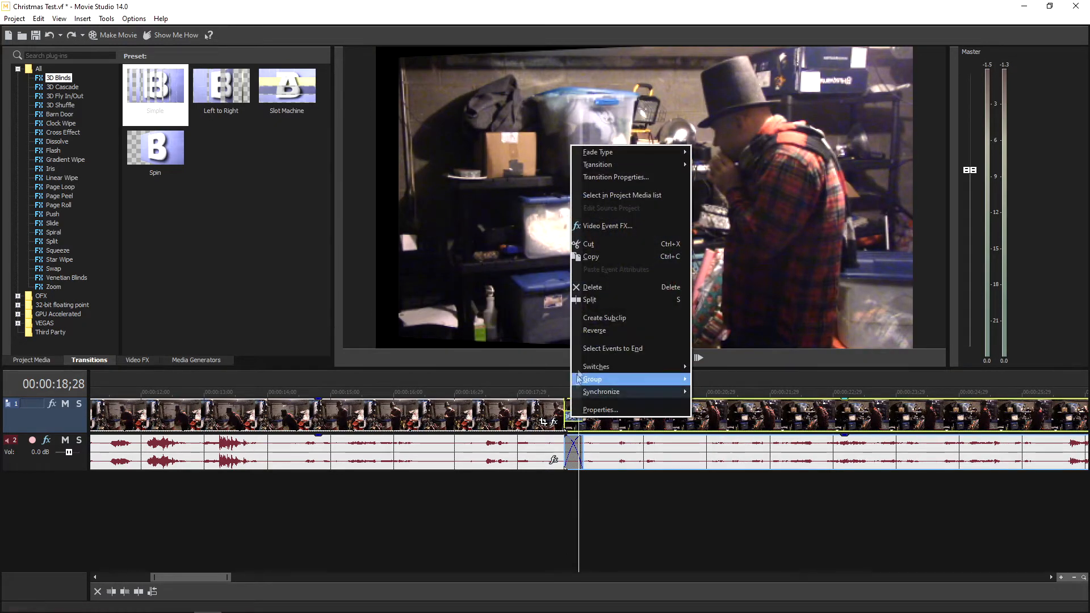
pyautogui.click(593, 288)
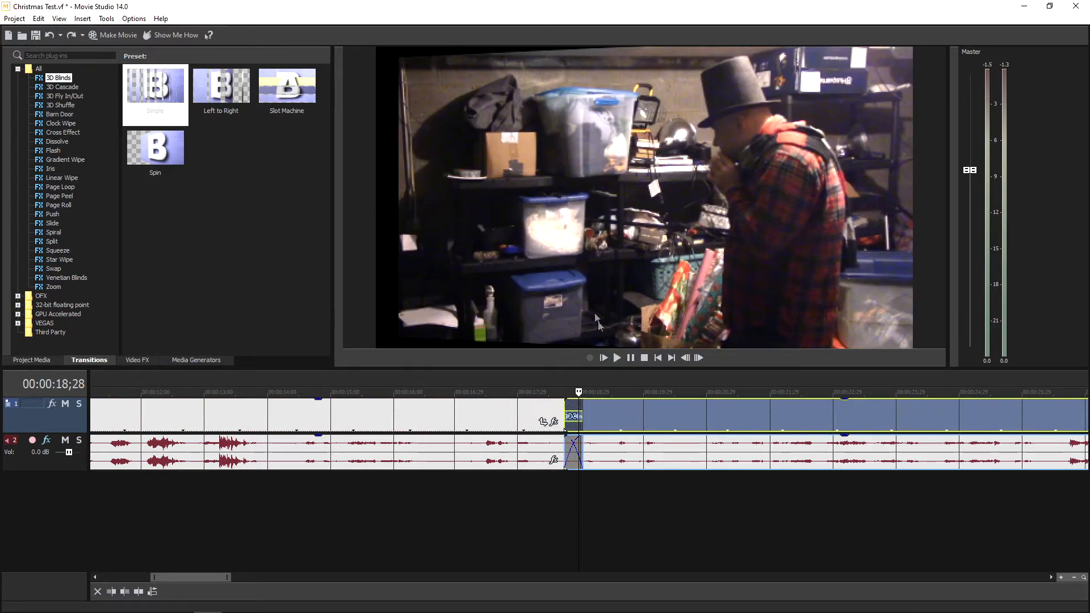
# Disable the 3D Blinds effect in the transition properties between the first two clips and close its settings.
pyautogui.scroll(5, 629, 380)
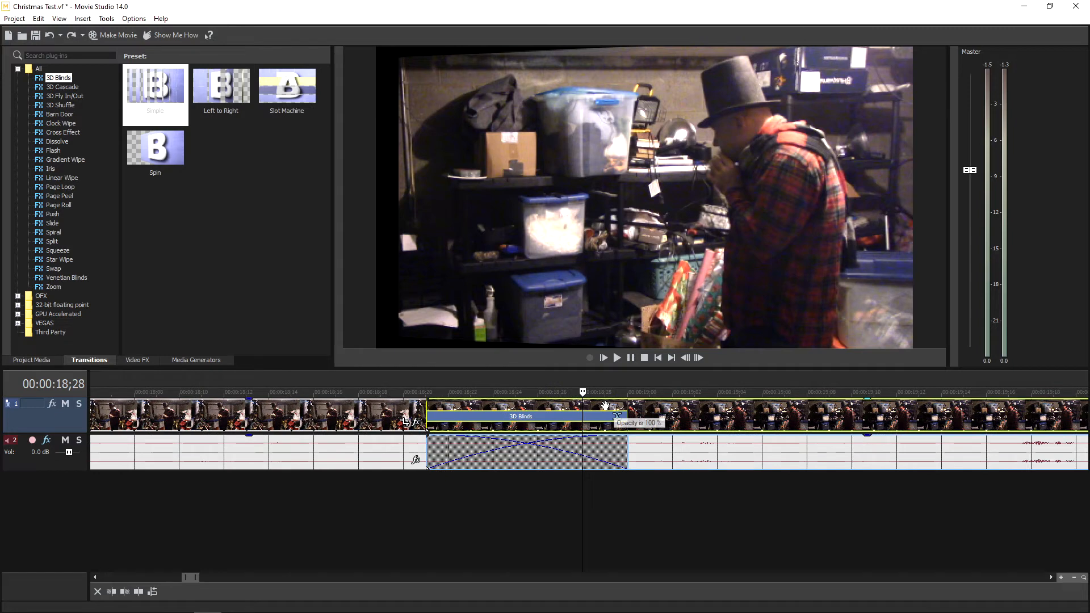
pyautogui.scroll(2, 605, 405)
pyautogui.press('Right')
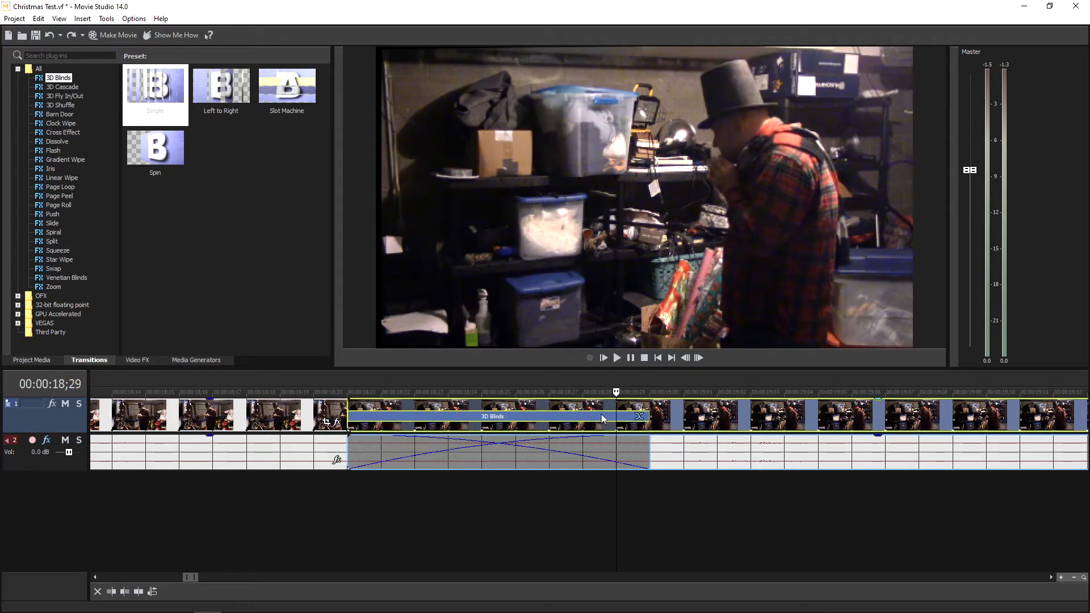
pyautogui.click(638, 418)
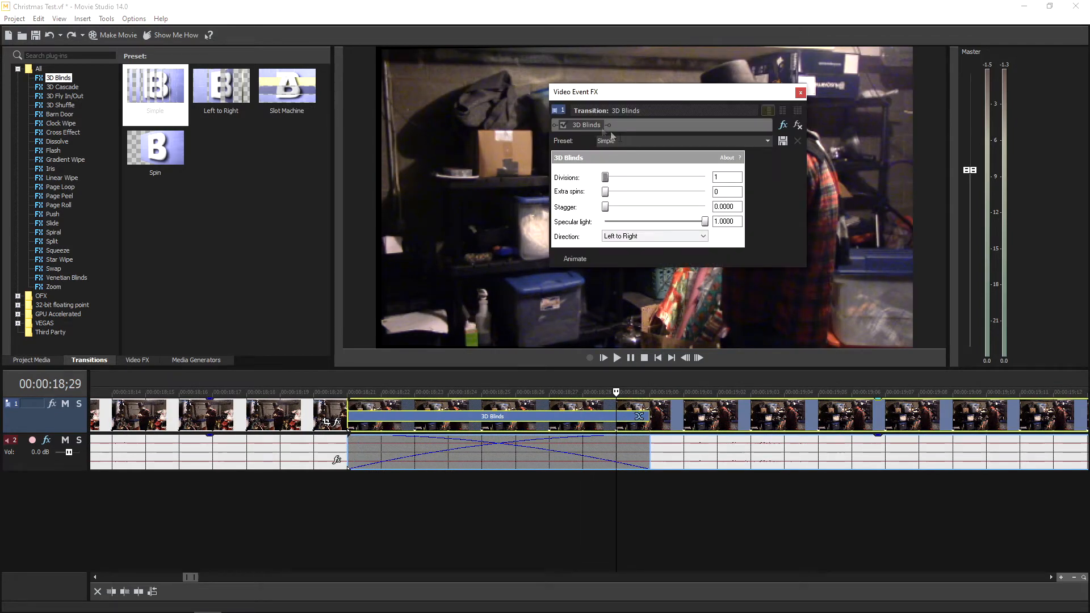
pyautogui.click(563, 125)
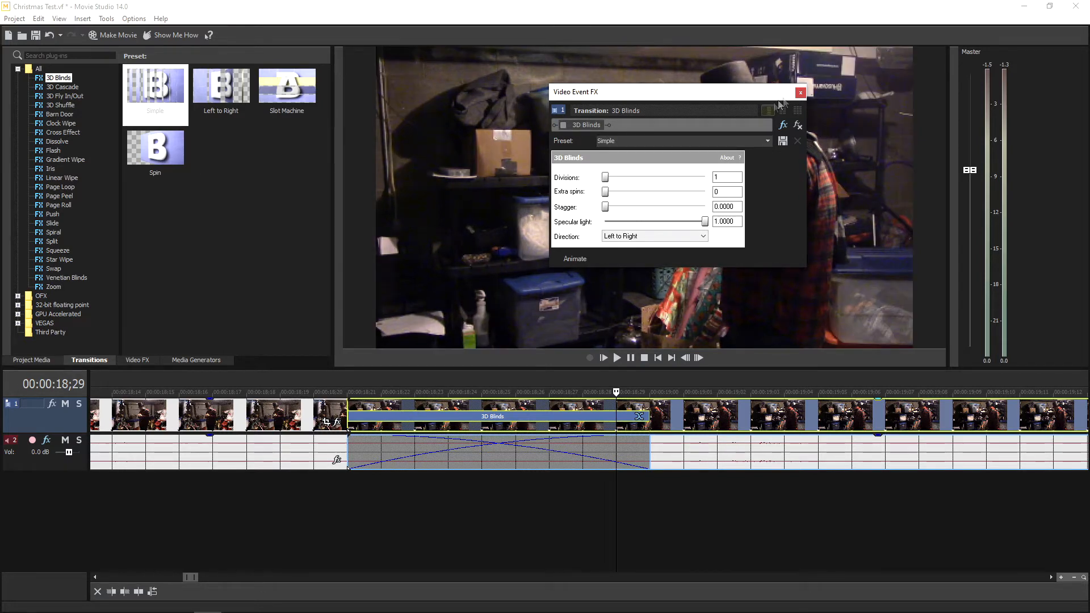
pyautogui.click(800, 93)
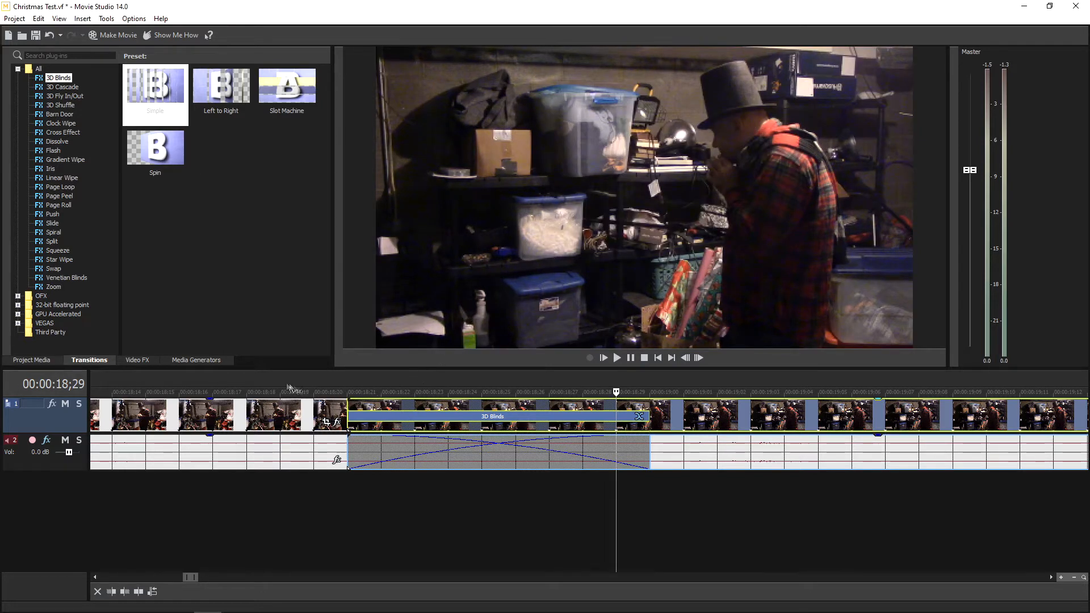
# Play back the junction between the first two clips to check it with the 3D Blinds effect disabled.
pyautogui.click(245, 392)
pyautogui.click(629, 359)
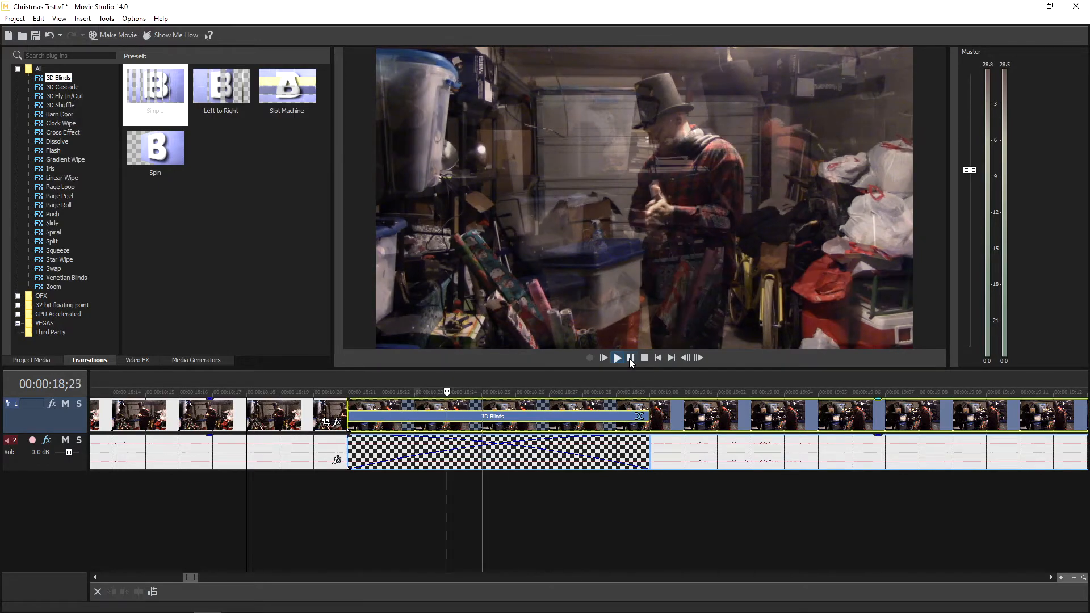
pyautogui.click(629, 359)
pyautogui.scroll(-6, 635, 420)
pyautogui.scroll(-4, 634, 420)
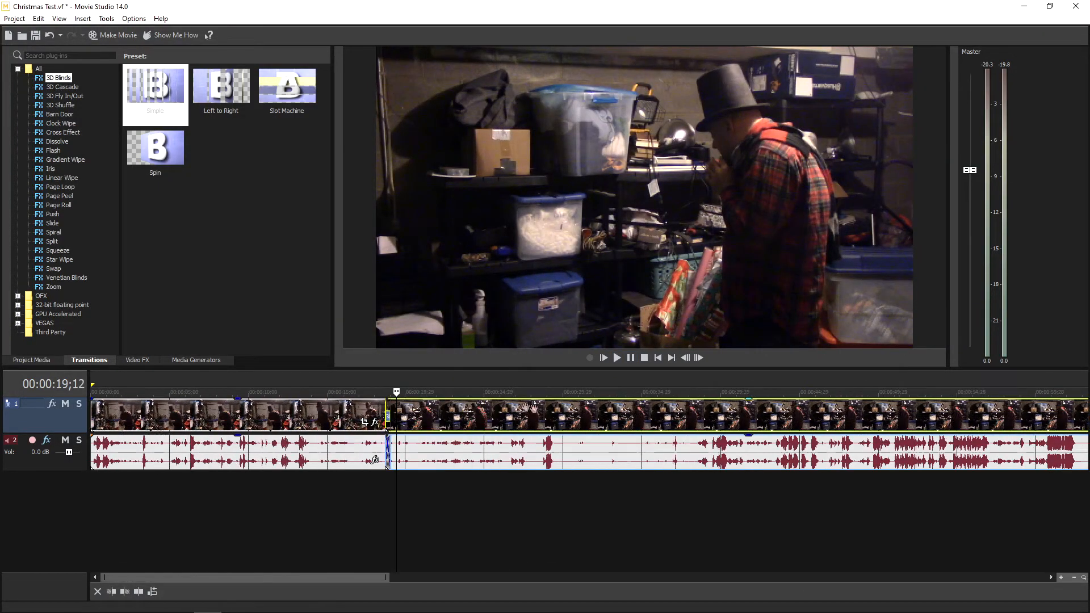
pyautogui.click(305, 391)
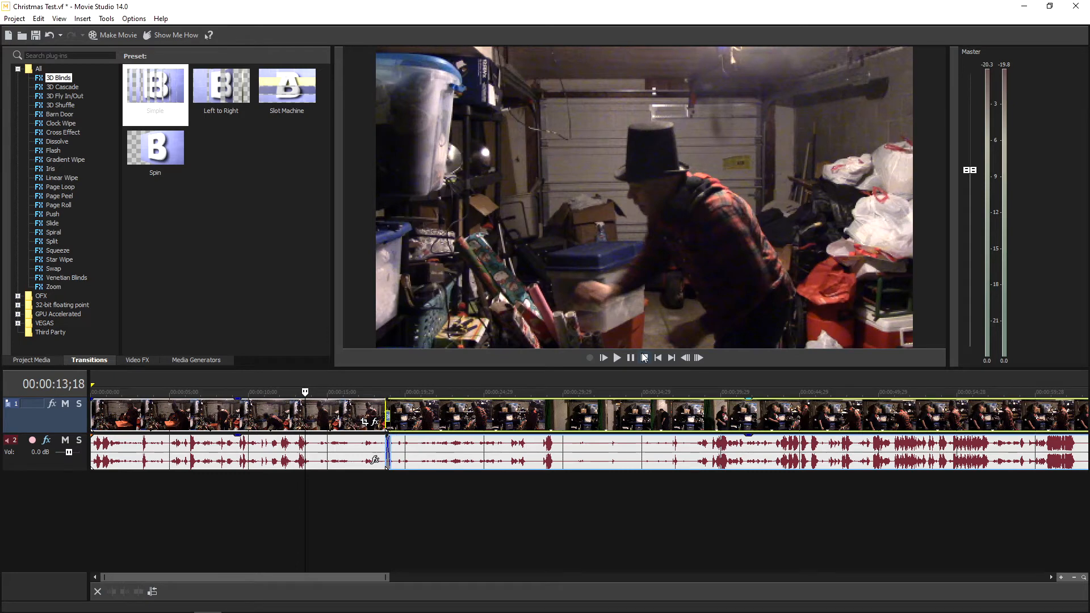
pyautogui.click(634, 359)
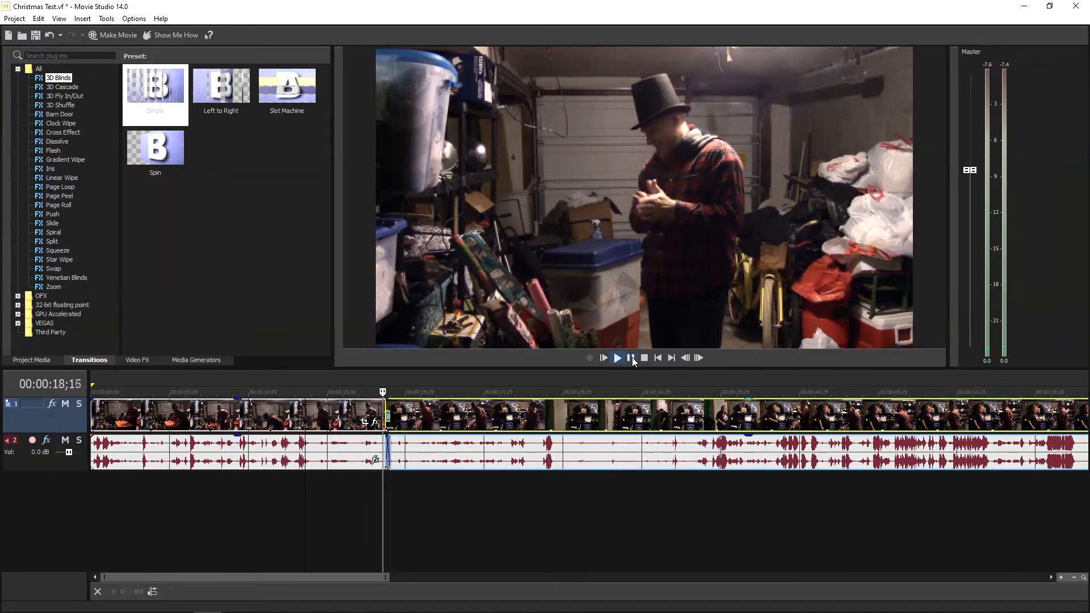
pyautogui.click(630, 358)
# Move the fourth clip directly against the third clip's end and play back the end of the third clip.
pyautogui.scroll(-5, 704, 416)
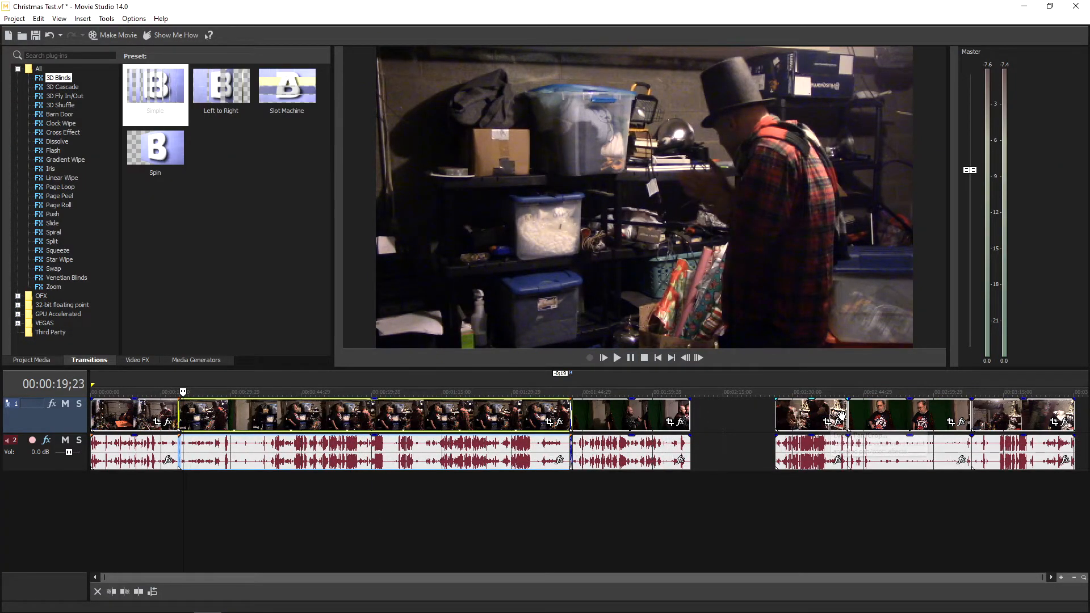
pyautogui.moveTo(827, 410); pyautogui.dragTo(738, 419)
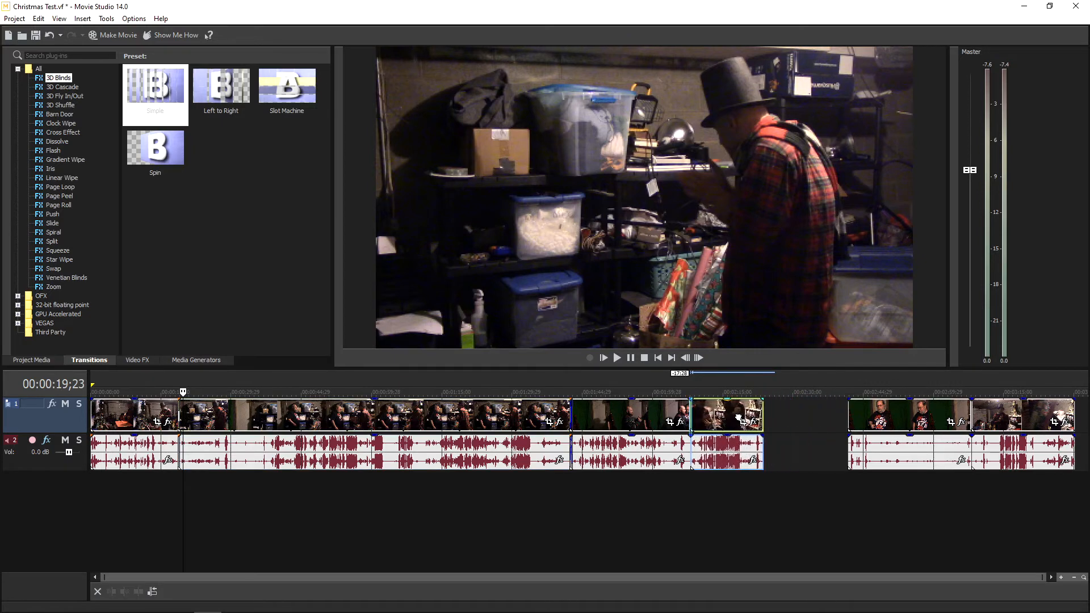
pyautogui.press('space')
pyautogui.click(630, 358)
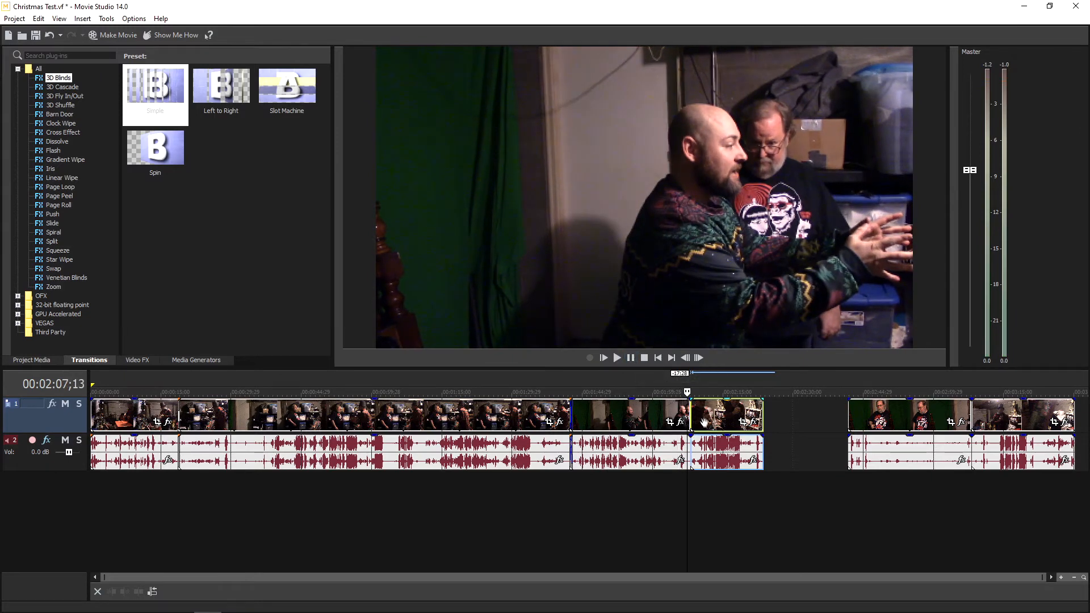
# Trim off the third clip's end at 00:02:07;13 and close the gap by moving the fourth clip against it.
pyautogui.scroll(4, 704, 422)
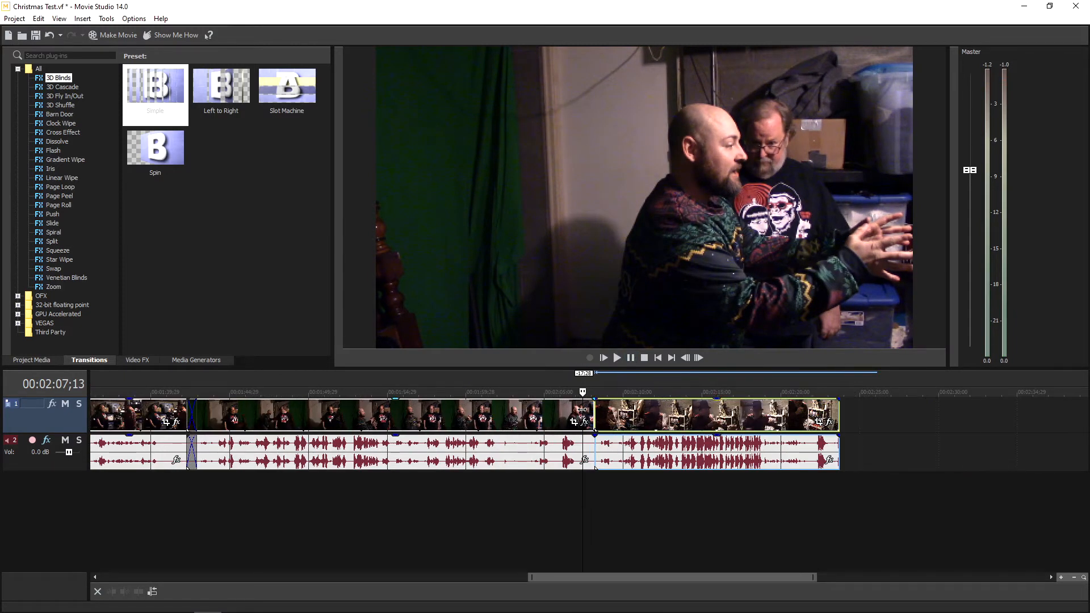
pyautogui.click(583, 409)
pyautogui.press('s')
pyautogui.press('Delete')
pyautogui.moveTo(616, 412); pyautogui.dragTo(604, 413)
# Trim off the fourth clip's start up to 00:02:08;26 and overlap the remainder slightly with the third clip's end for a crossfade.
pyautogui.click(631, 359)
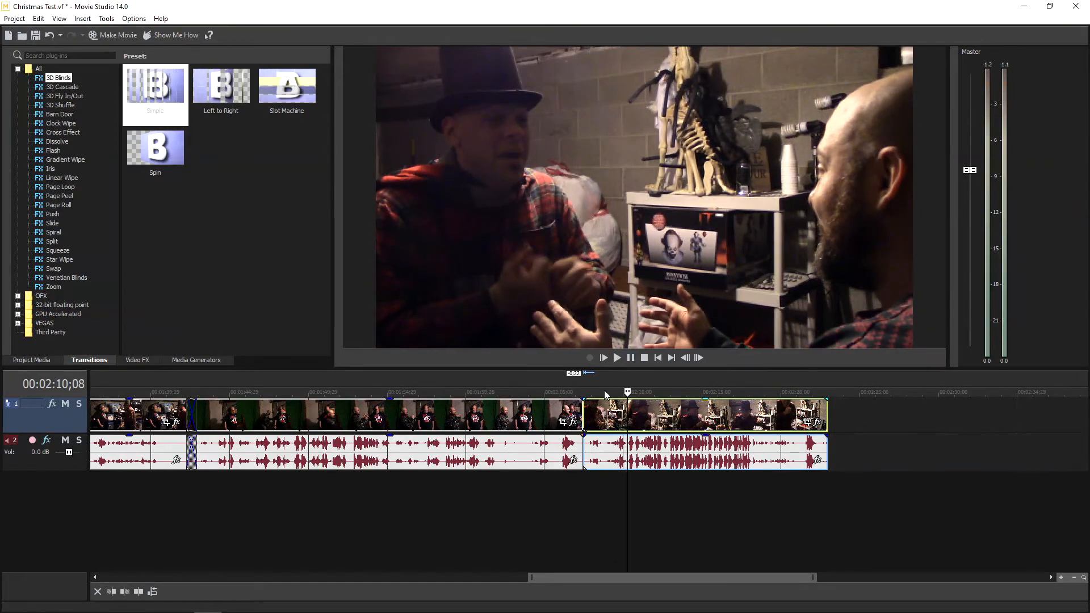
pyautogui.click(605, 391)
pyautogui.press('s')
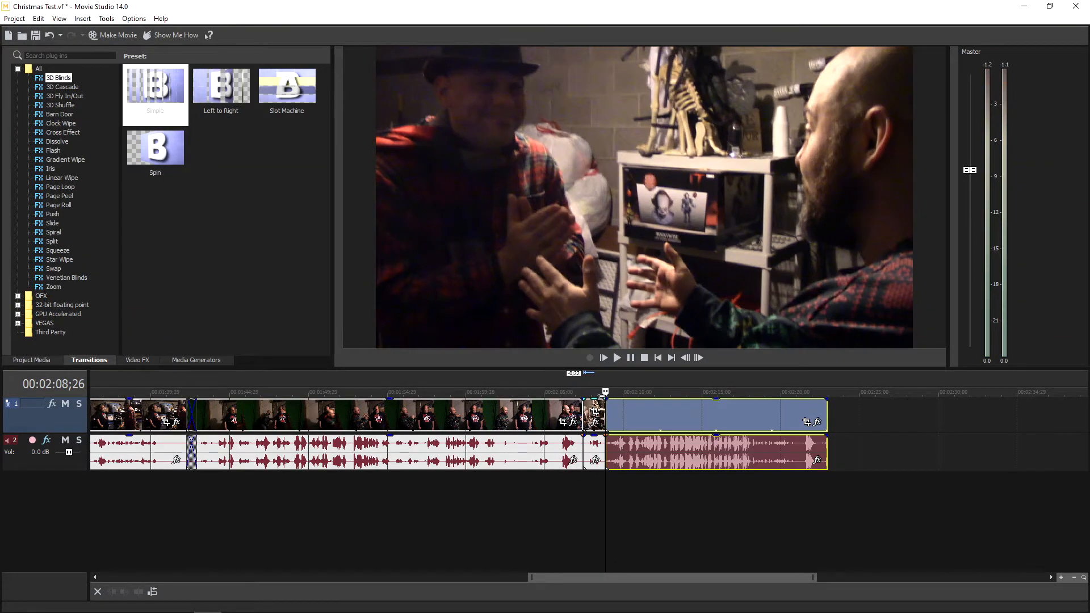
pyautogui.click(596, 444)
pyautogui.press('Delete')
pyautogui.moveTo(619, 409)
pyautogui.mouseDown()
pyautogui.moveTo(597, 413)
pyautogui.moveTo(620, 406)
pyautogui.mouseUp()
pyautogui.click(581, 389)
pyautogui.scroll(2, 623, 399)
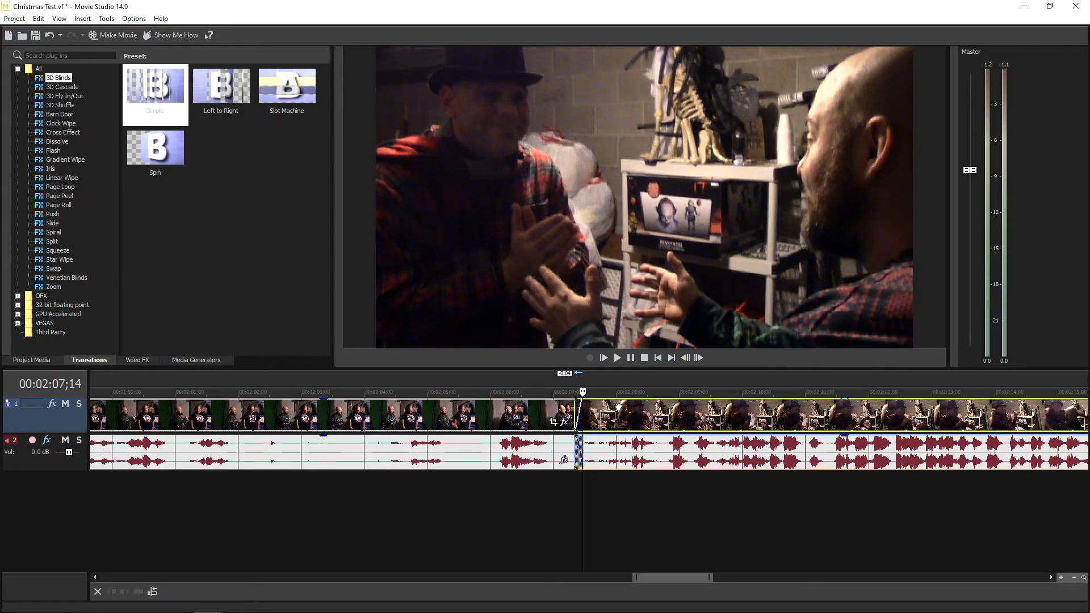
# Trim off the fourth clip's end at about 00:02:19 and move the fifth clip directly against it.
pyautogui.scroll(-3, 628, 407)
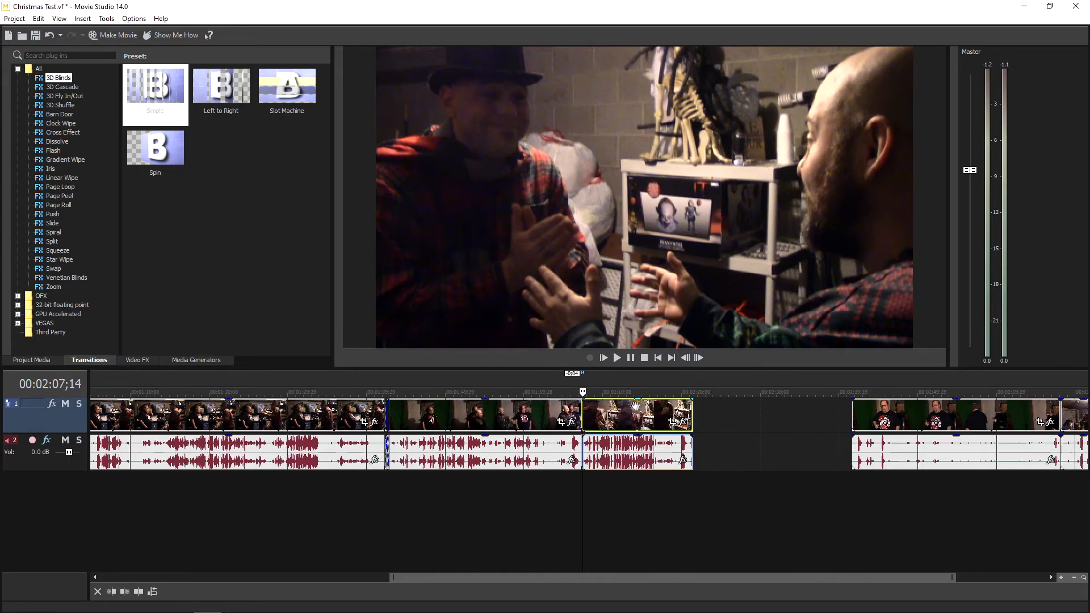
pyautogui.click(675, 390)
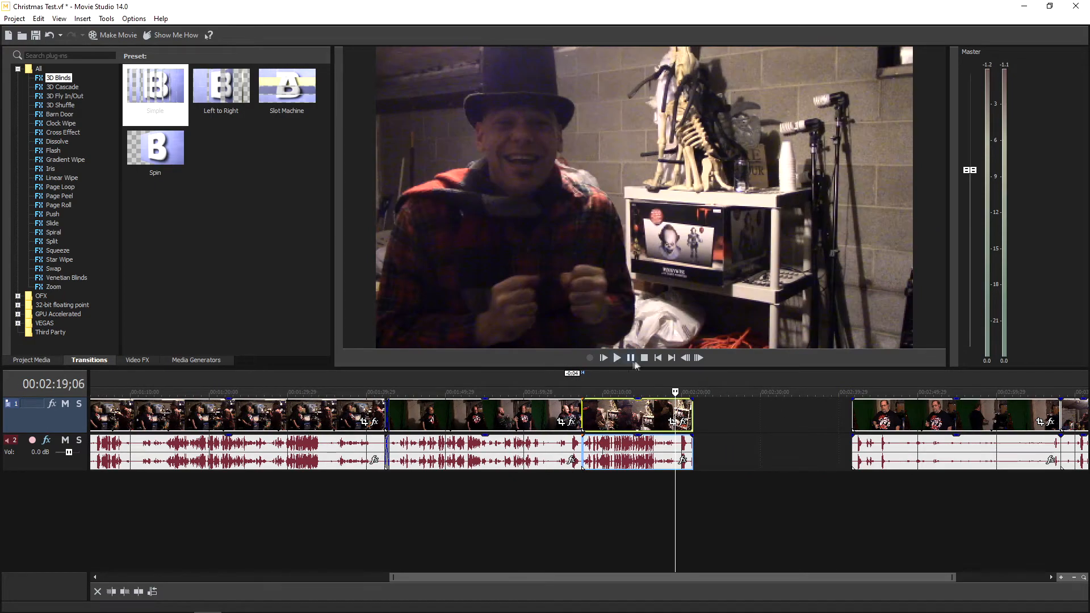
pyautogui.click(632, 359)
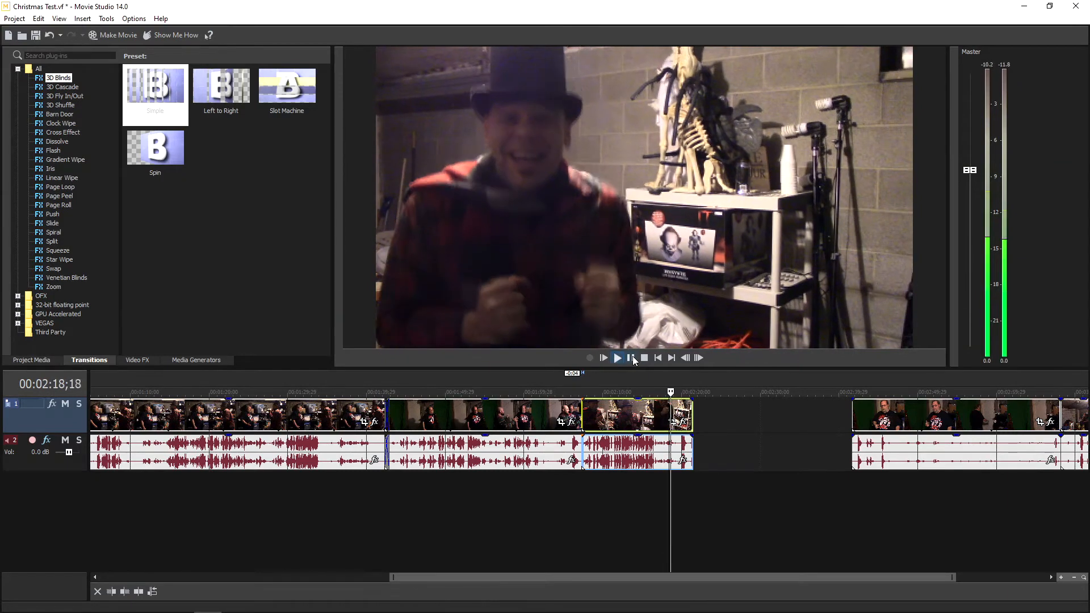
pyautogui.press('s')
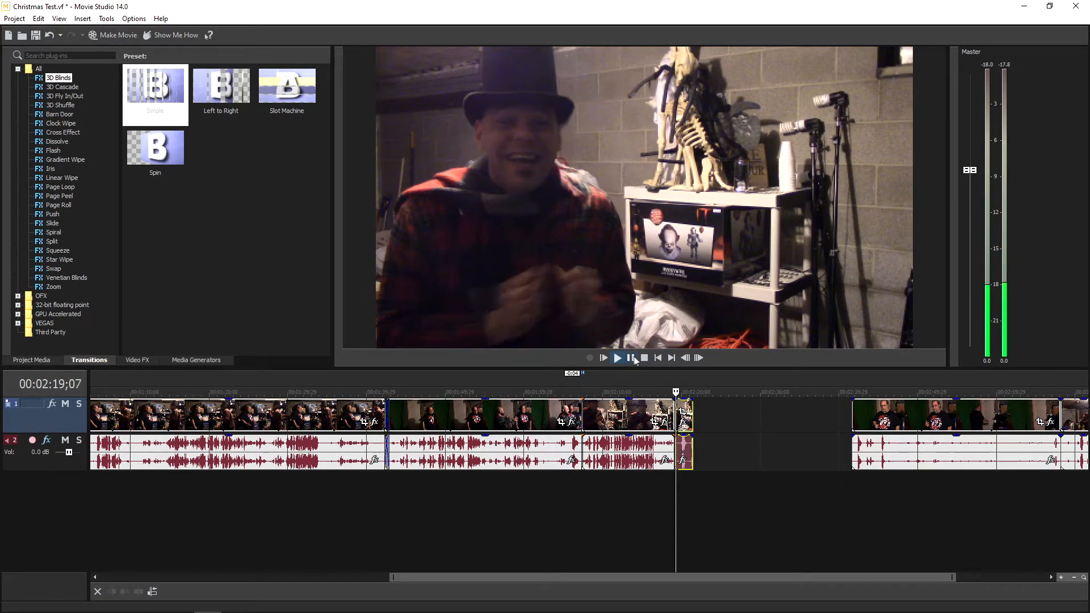
pyautogui.click(644, 358)
pyautogui.press('Delete')
pyautogui.moveTo(870, 426); pyautogui.dragTo(693, 424)
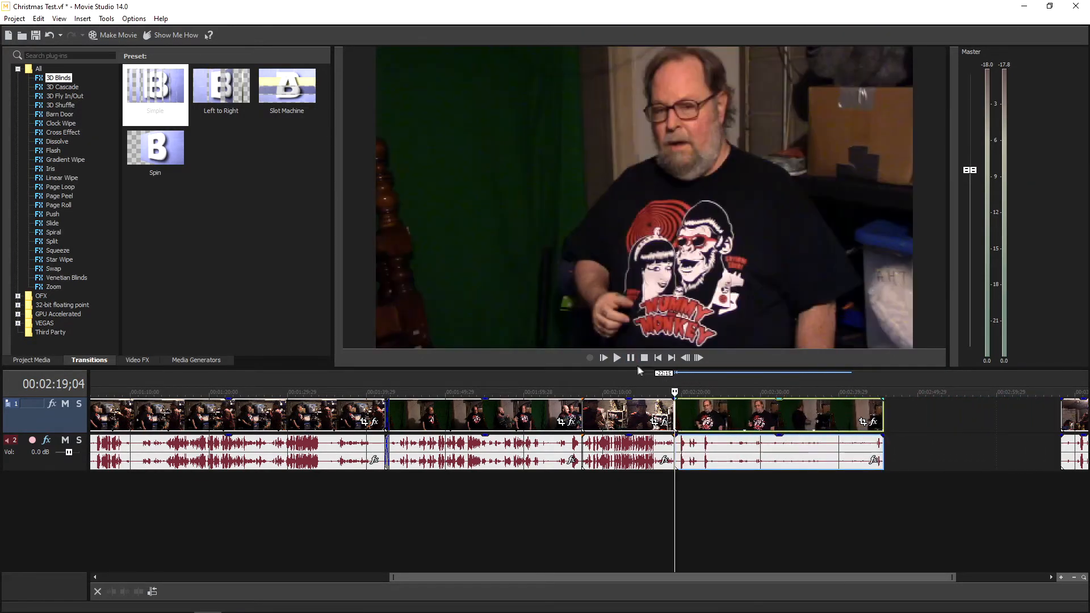
# Trim off the fifth clip's start up to 00:02:20;21 and overlap the remainder slightly with the fourth clip's end for a crossfade.
pyautogui.click(630, 358)
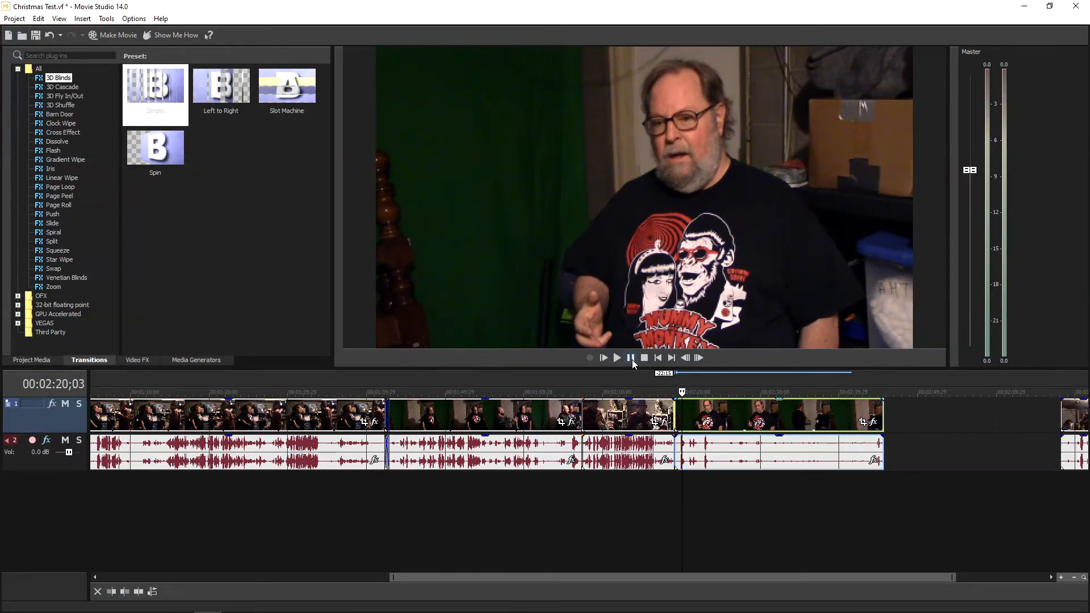
pyautogui.click(631, 358)
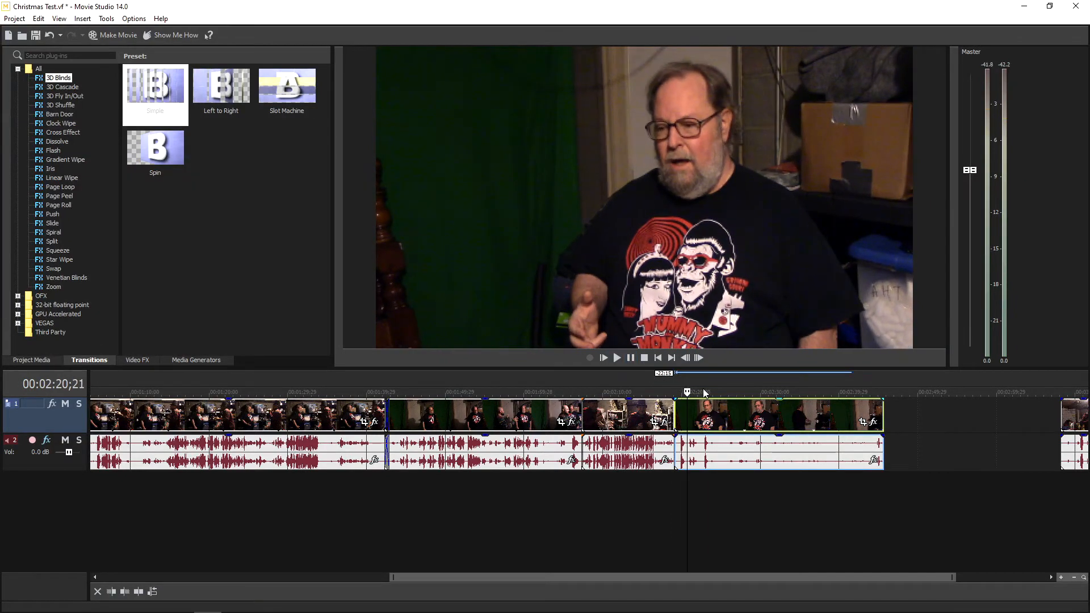
pyautogui.press('s')
pyautogui.click(679, 408)
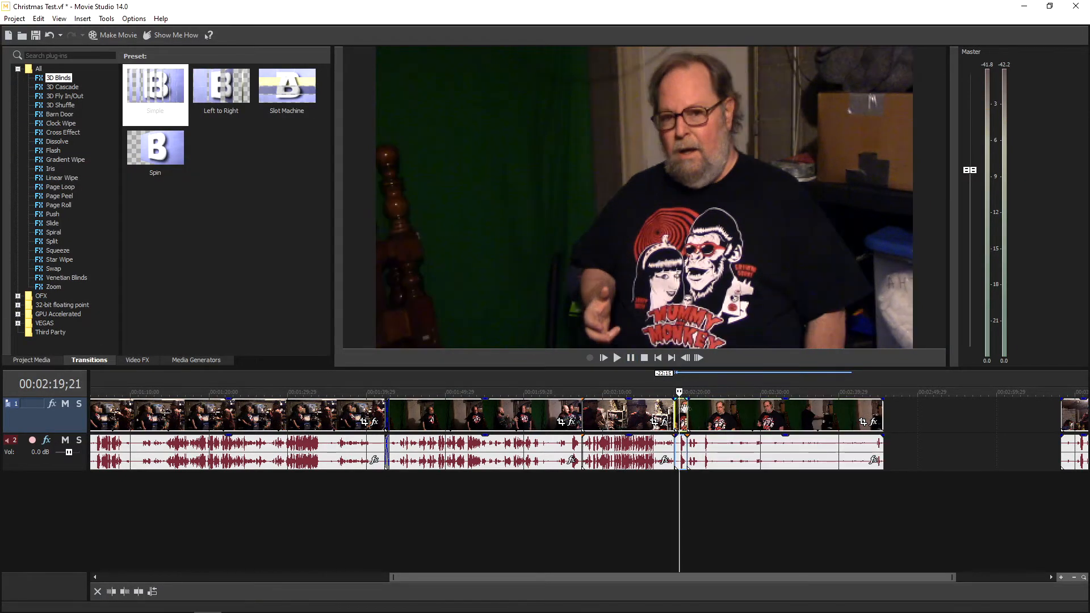
pyautogui.press('Delete')
pyautogui.moveTo(712, 408); pyautogui.dragTo(679, 409)
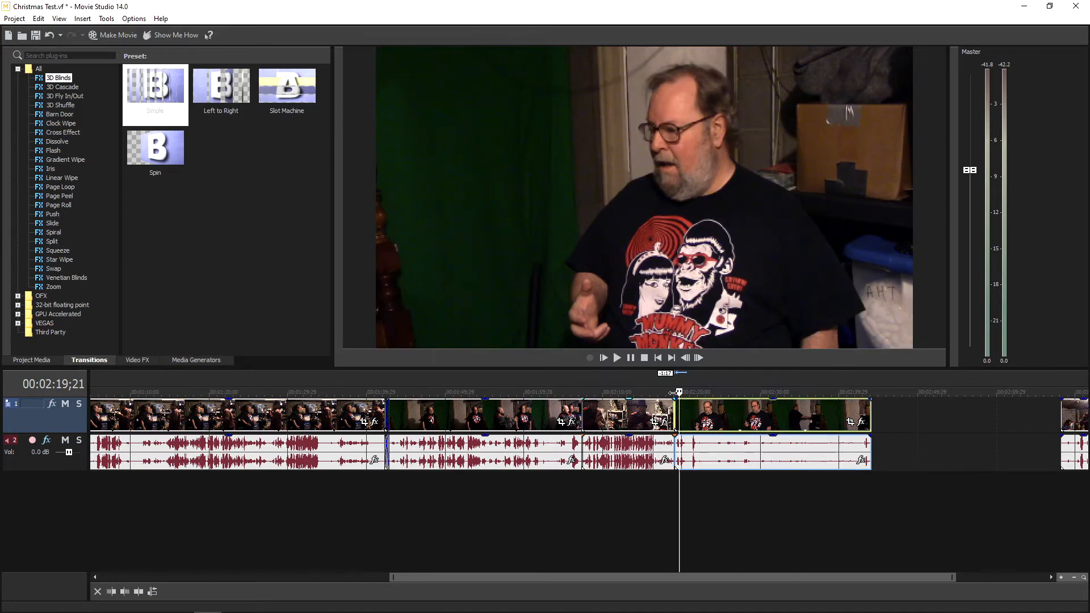
pyautogui.scroll(5, 688, 397)
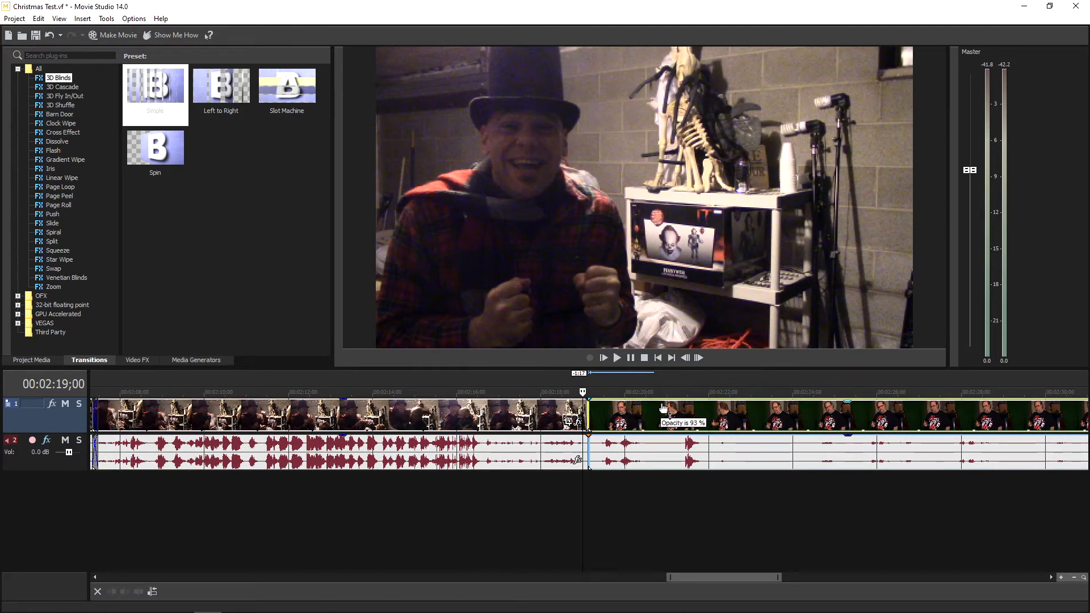
pyautogui.moveTo(670, 406); pyautogui.dragTo(651, 410)
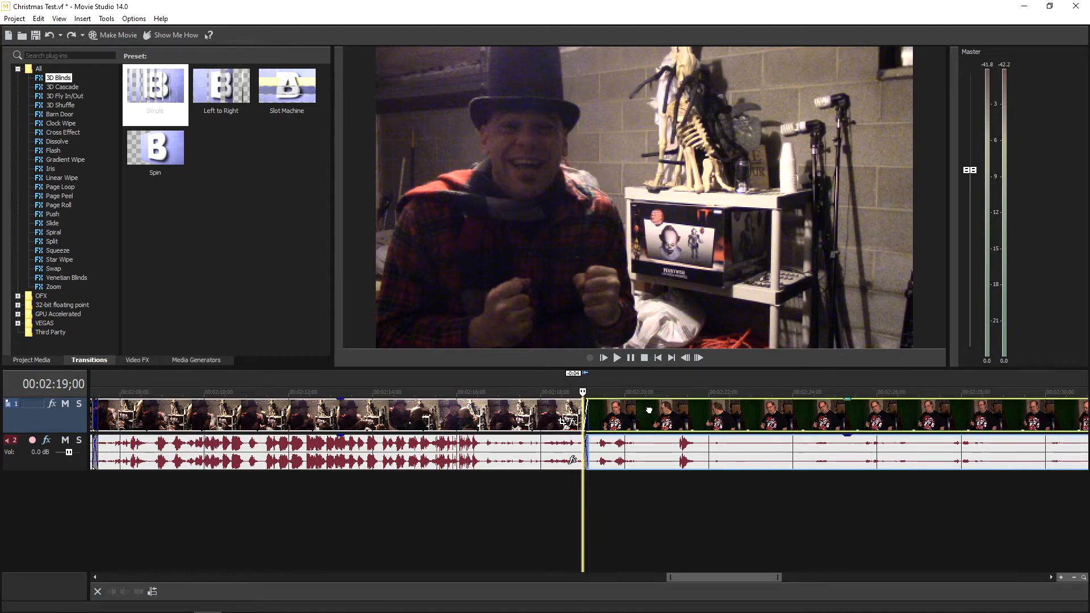
# Move the sixth clip against the fifth clip's end with a slight overlap and play back the transition.
pyautogui.scroll(-8, 649, 410)
pyautogui.moveTo(974, 423); pyautogui.dragTo(888, 418)
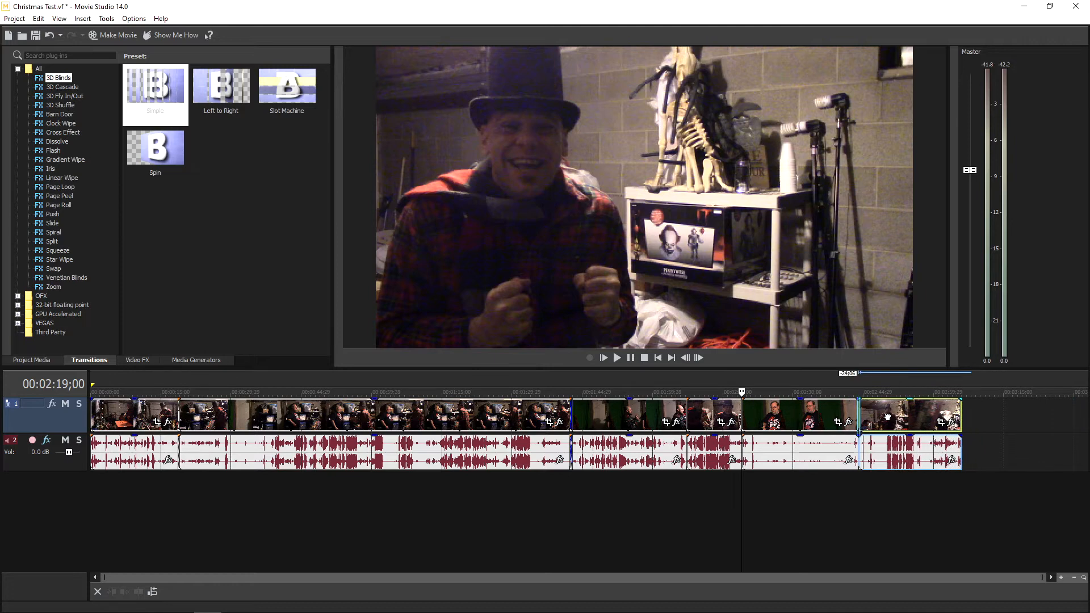
pyautogui.click(840, 392)
pyautogui.scroll(3, 840, 397)
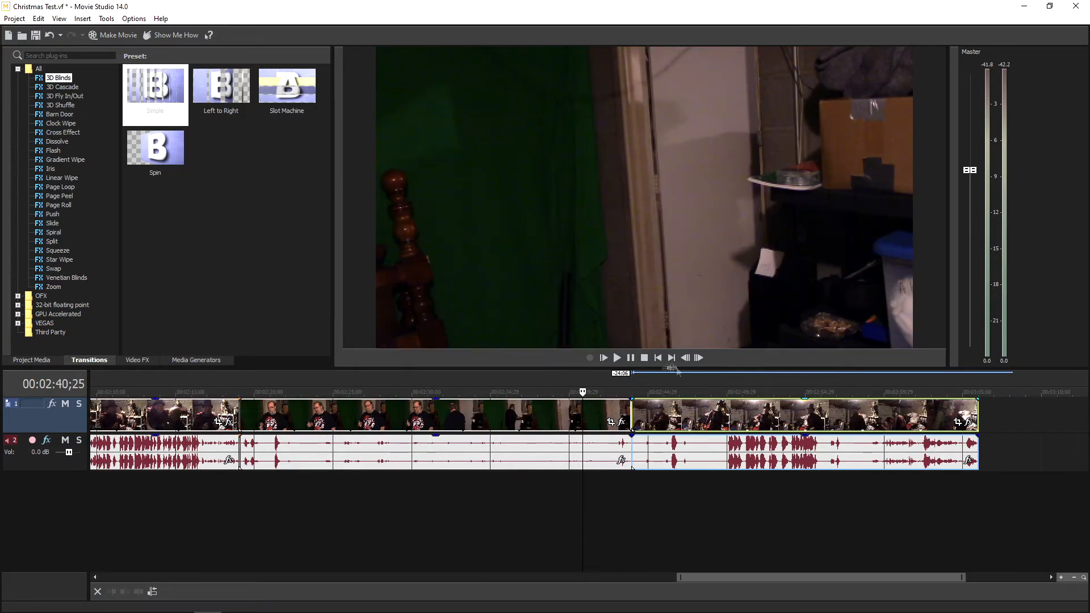
pyautogui.click(633, 359)
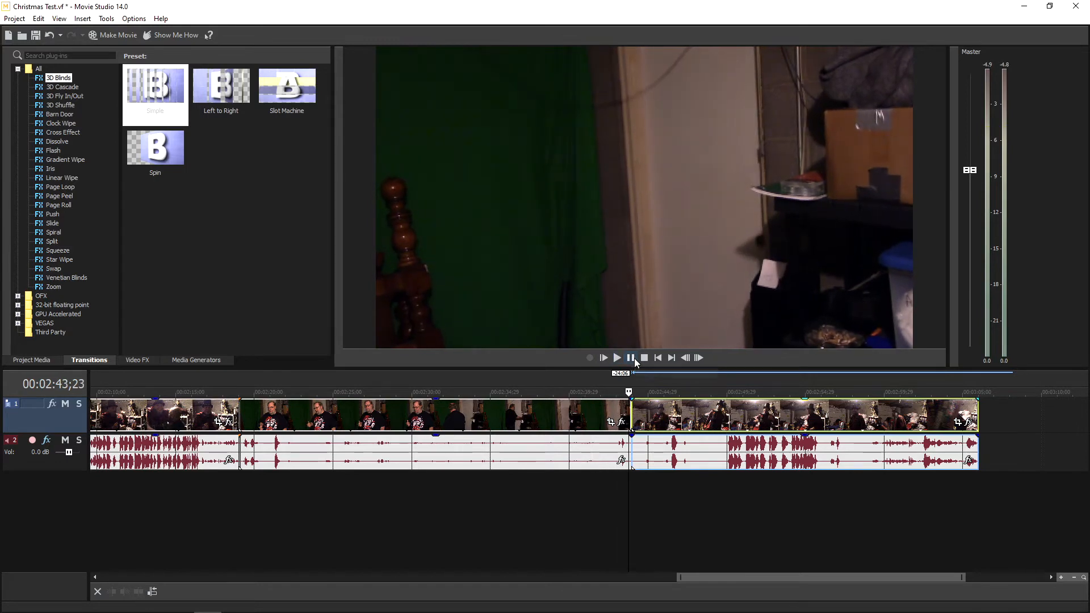
pyautogui.moveTo(651, 406); pyautogui.dragTo(638, 413)
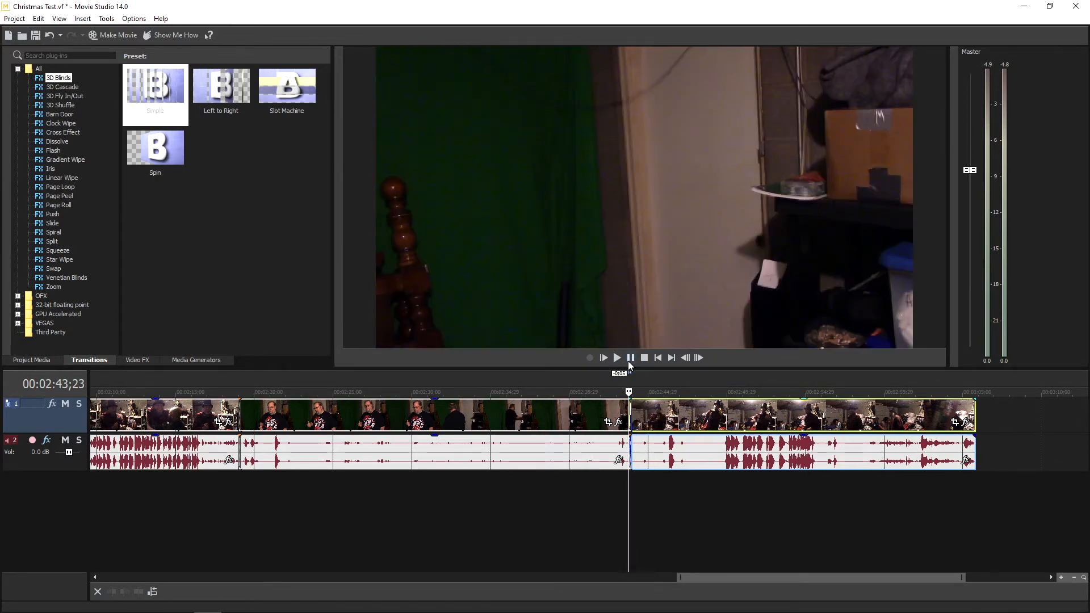
pyautogui.click(629, 360)
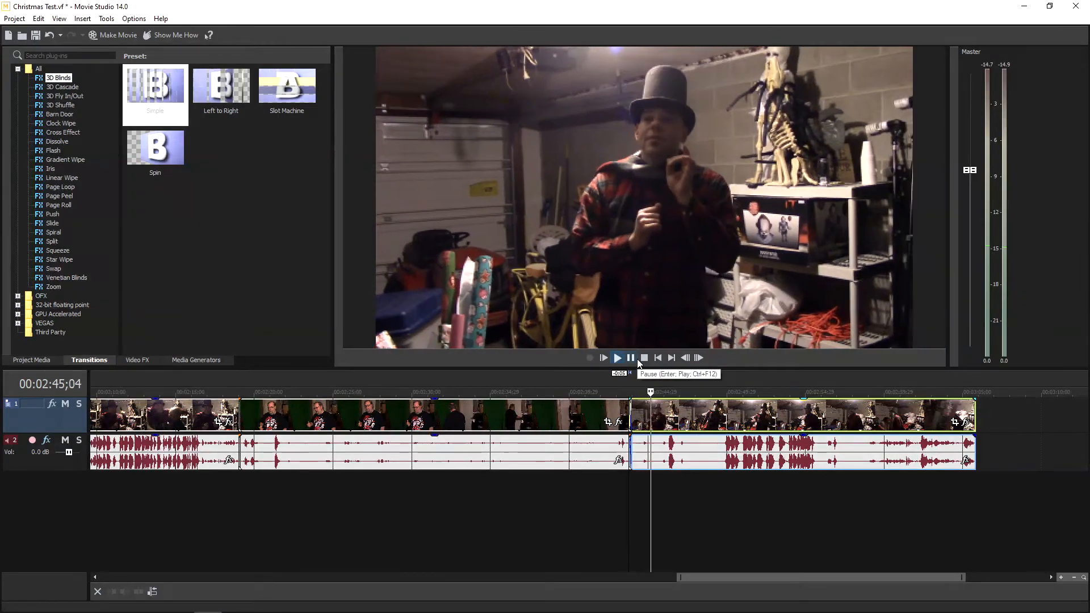
pyautogui.click(643, 358)
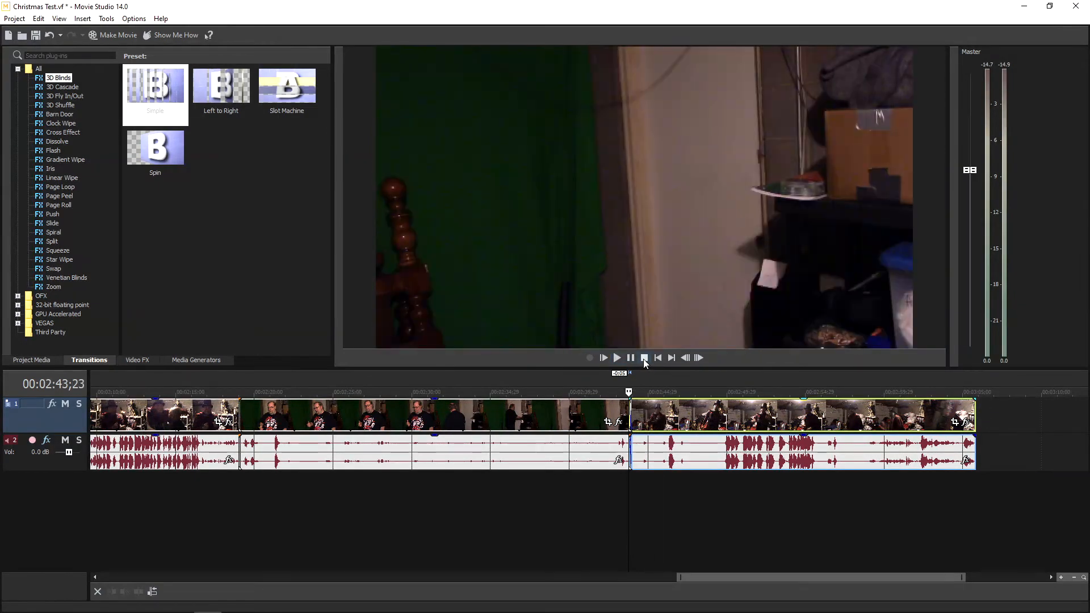
# Trim off the sixth clip's start up to 00:02:45;19 and overlap the remainder with the fifth clip's end for a crossfade.
pyautogui.click(659, 389)
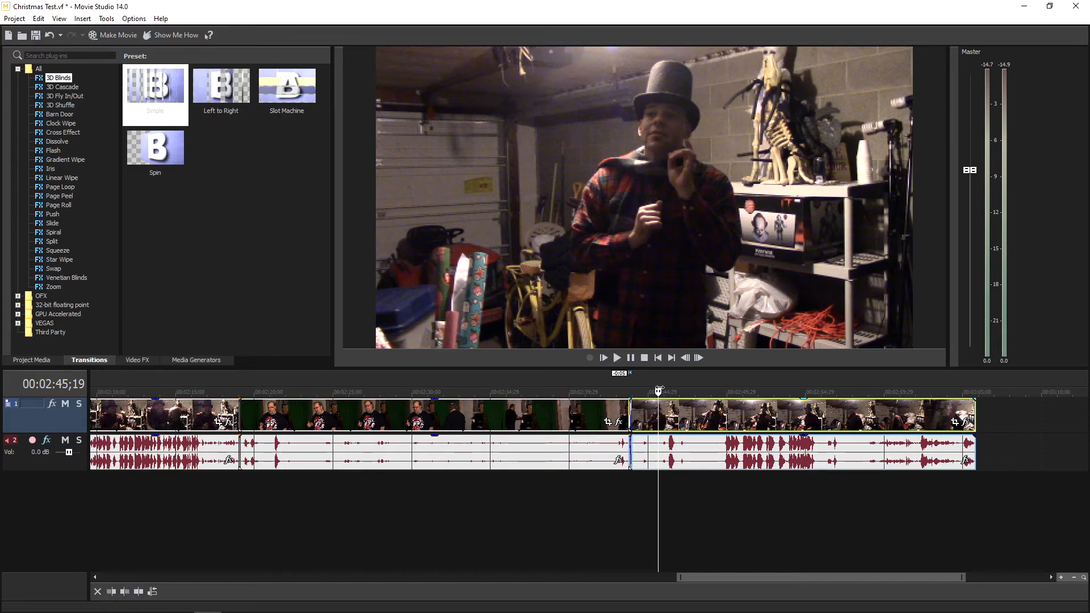
pyautogui.press('s')
pyautogui.click(646, 403)
pyautogui.press('Delete')
pyautogui.moveTo(662, 407); pyautogui.dragTo(647, 413)
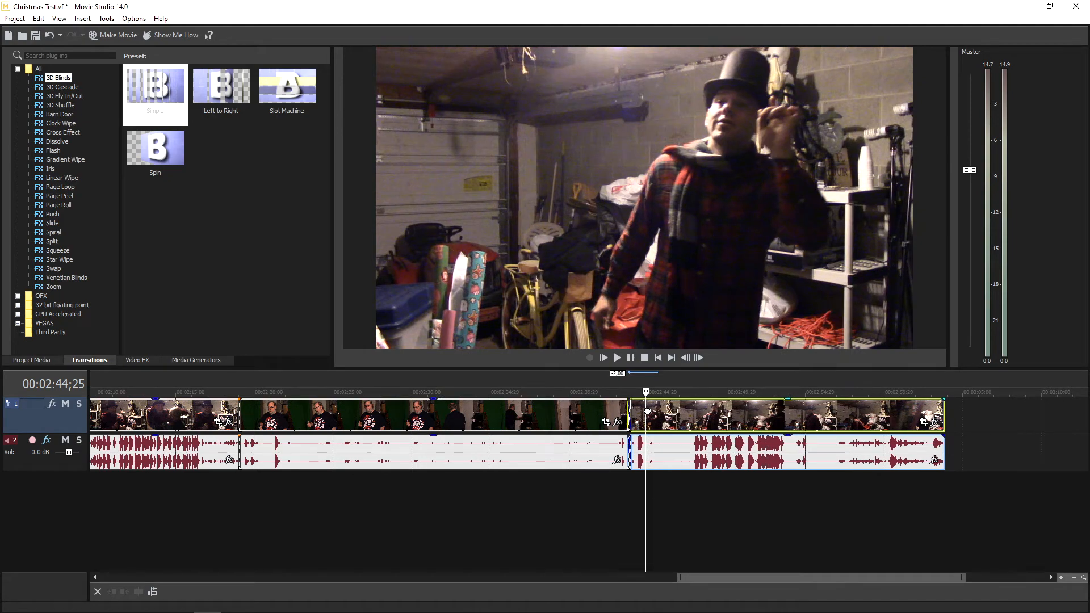
pyautogui.moveTo(647, 412); pyautogui.dragTo(639, 415)
pyautogui.scroll(1, 676, 413)
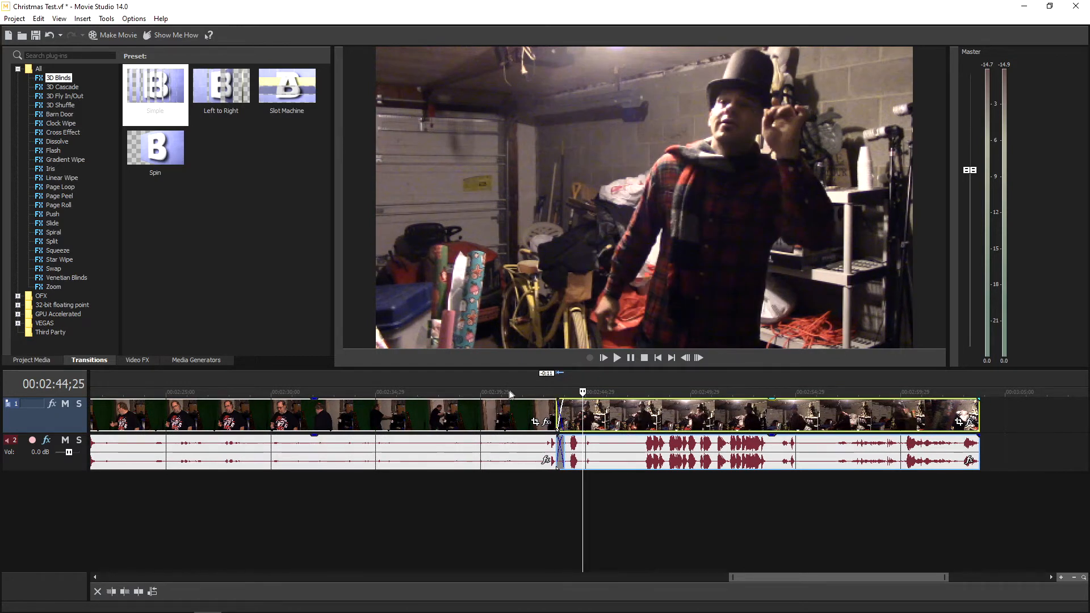
pyautogui.click(504, 391)
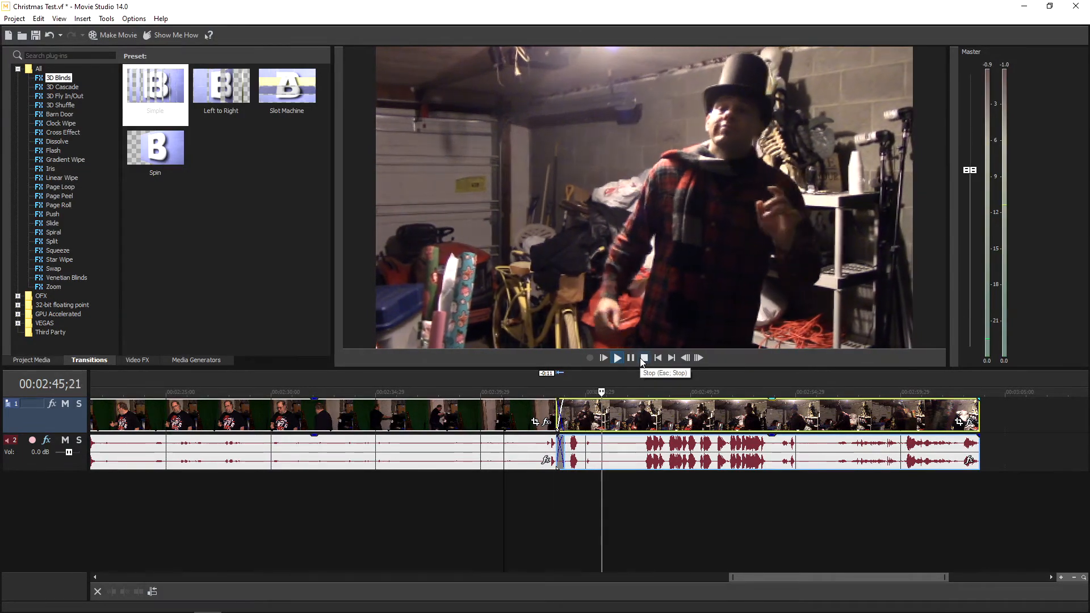
# Trim off the sixth clip's end at 00:03:02;17 and add a video fade-out at its new end.
pyautogui.scroll(-6, 662, 393)
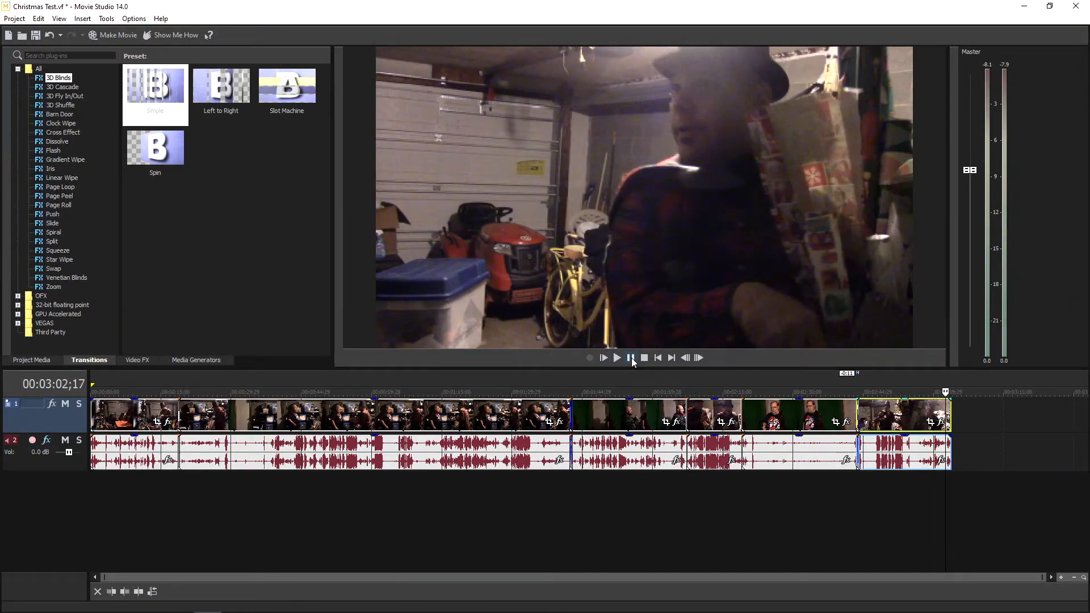
pyautogui.press('s')
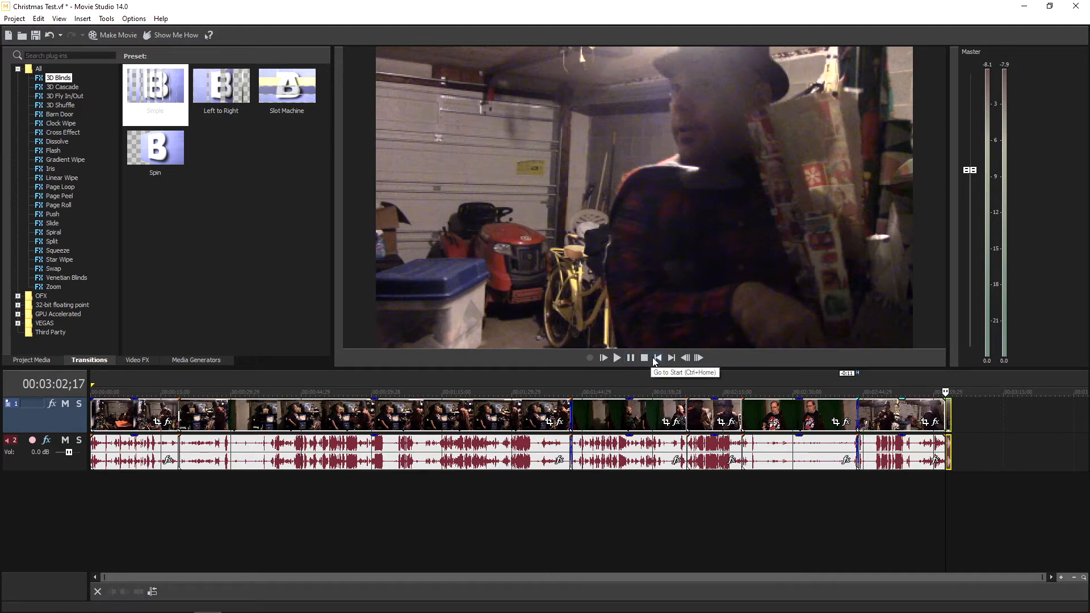
pyautogui.press('Delete')
pyautogui.moveTo(946, 395); pyautogui.dragTo(929, 395)
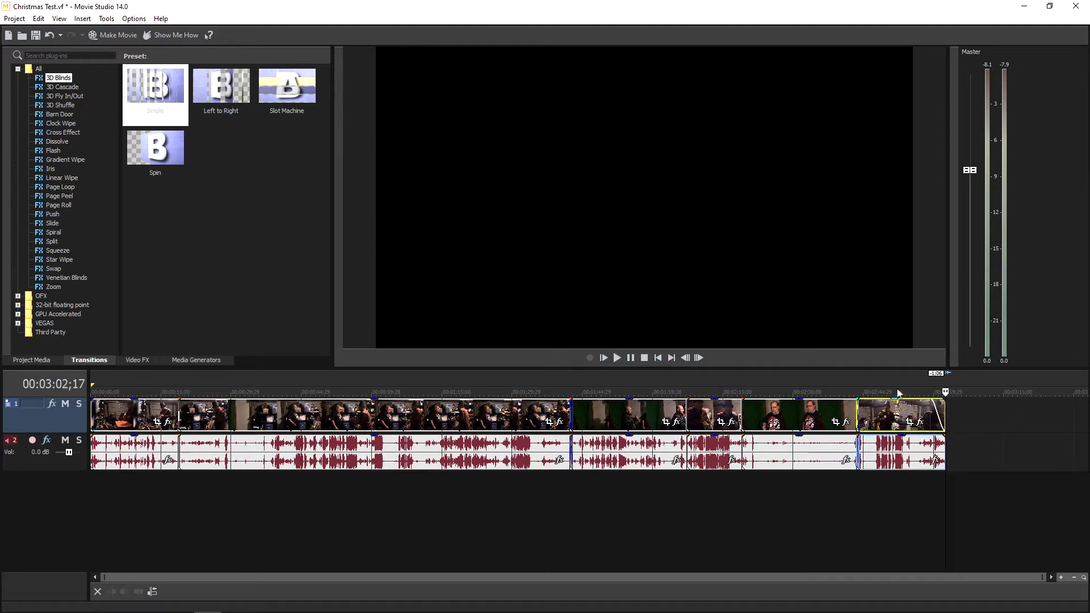
pyautogui.click(891, 393)
pyautogui.click(631, 358)
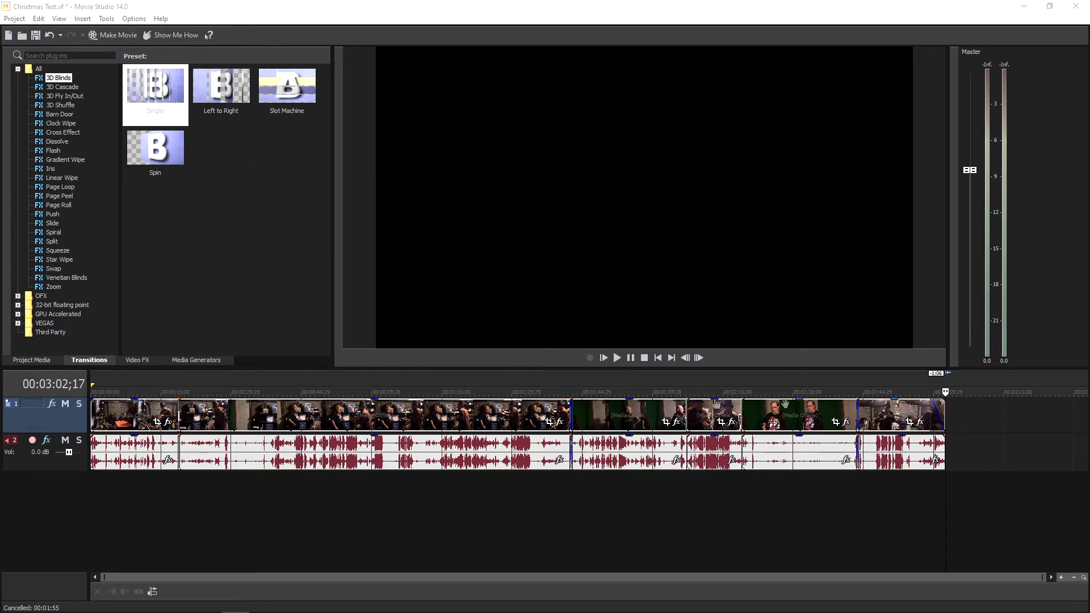
# Insert a new video track above the footage and place a Titles & Text "Coming at You" title near its end.
pyautogui.rightClick(51, 418)
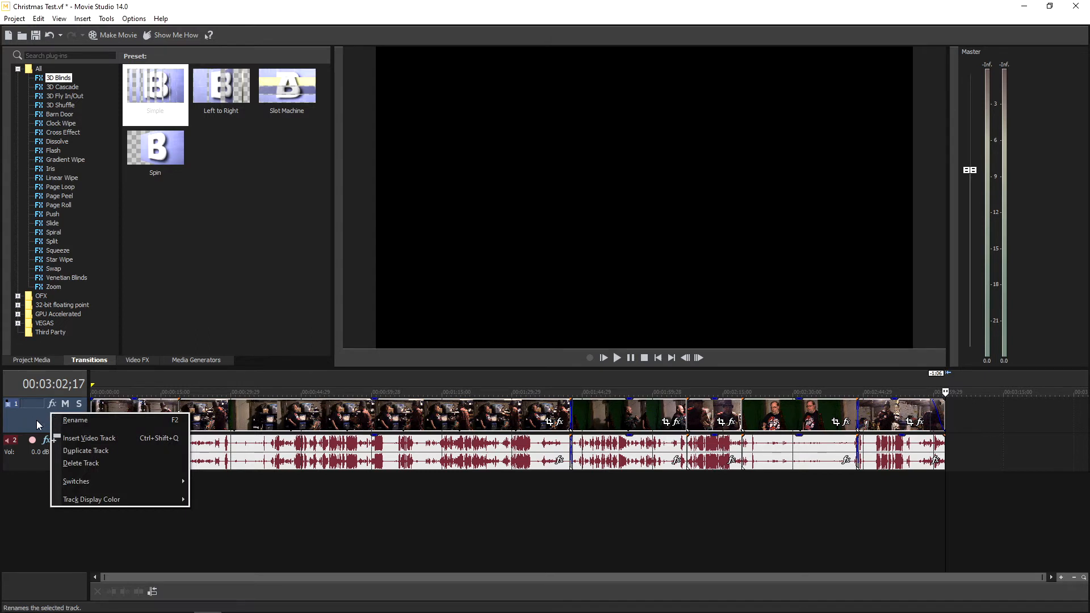
pyautogui.click(92, 440)
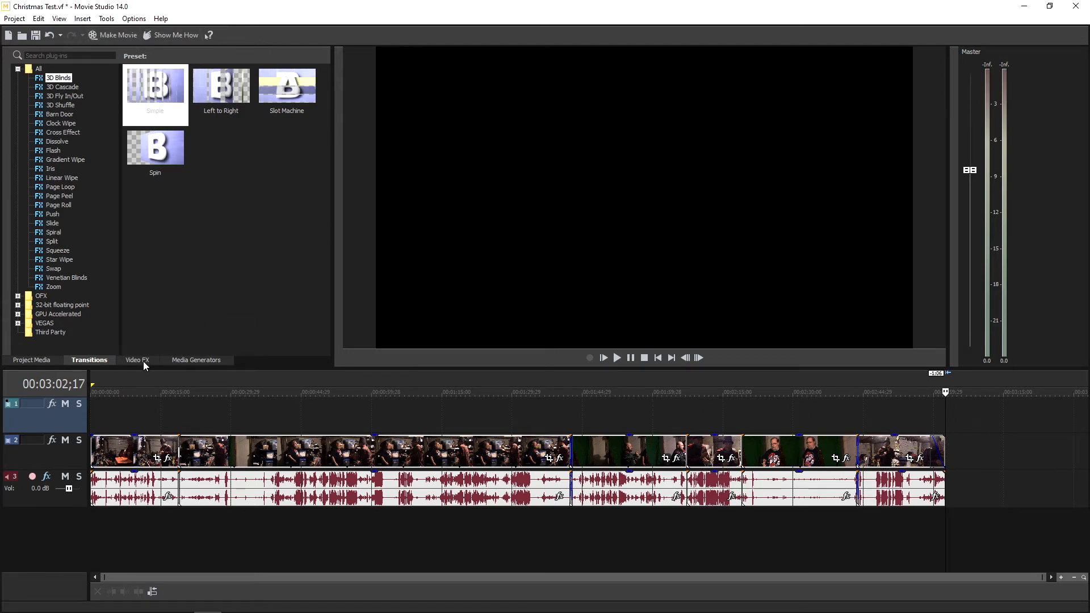
pyautogui.click(175, 361)
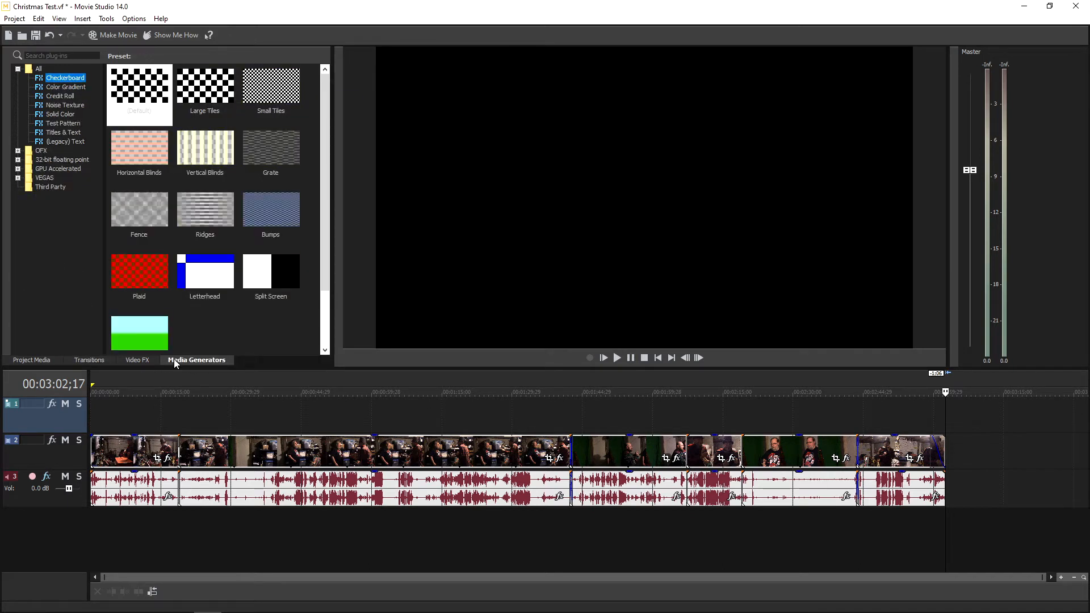
pyautogui.click(63, 134)
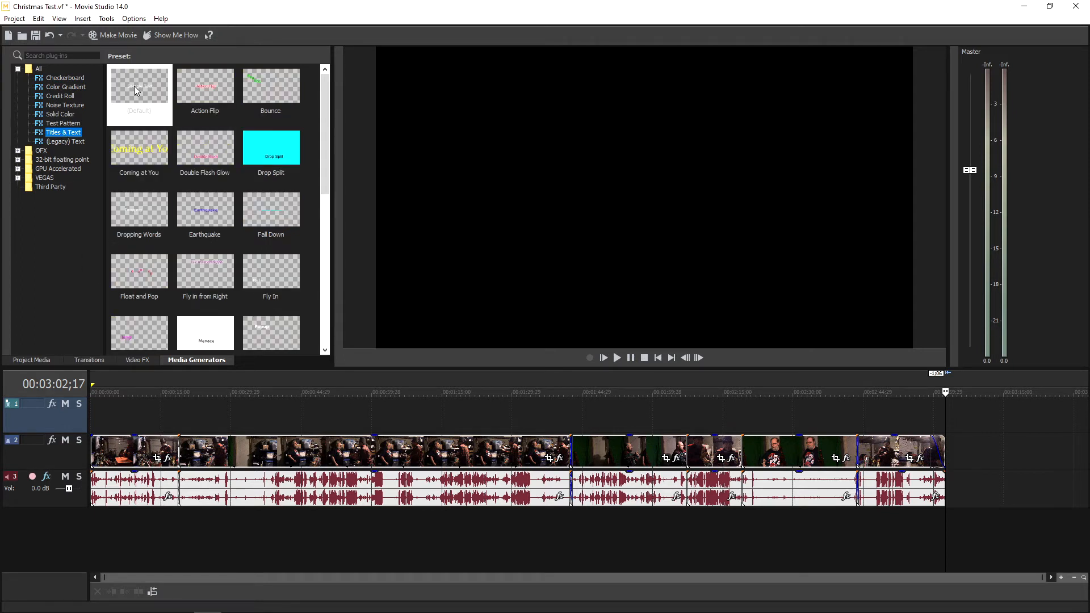
pyautogui.moveTo(127, 151); pyautogui.dragTo(985, 425)
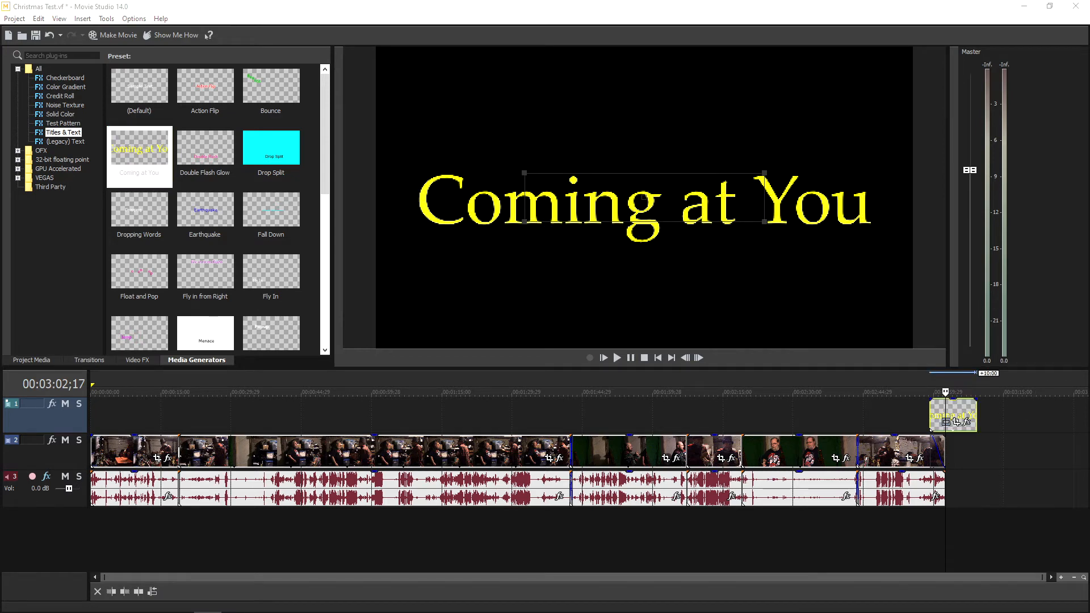
# Change the title's text to "Thanks for Watching" on two lines.
pyautogui.write('Thanks')
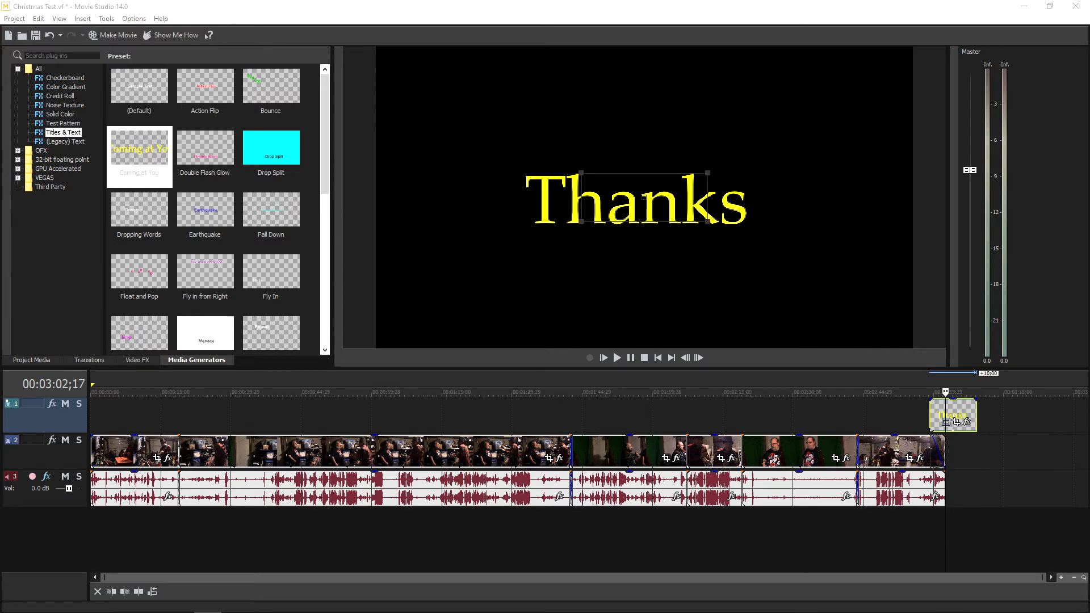
pyautogui.write(' for')
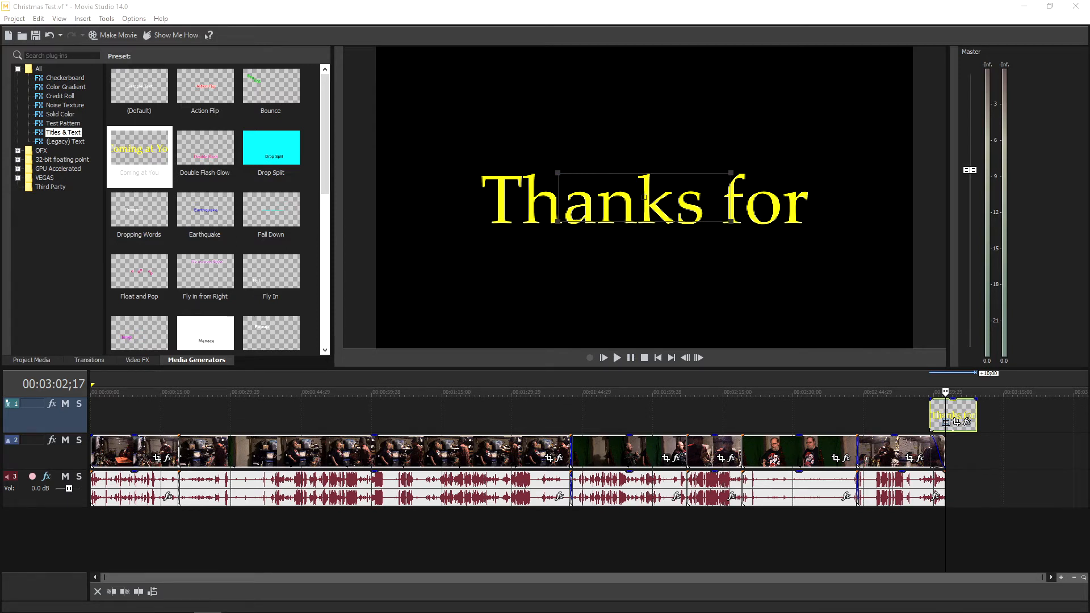
pyautogui.press('Return')
pyautogui.write('W')
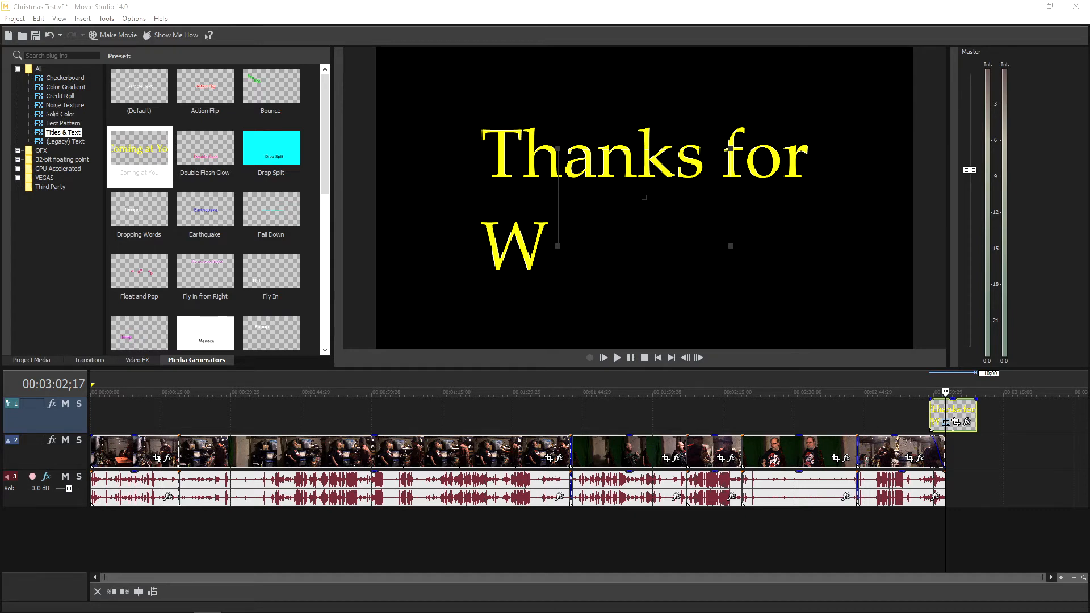
pyautogui.moveTo(1089, 57); pyautogui.dragTo(286, 39)
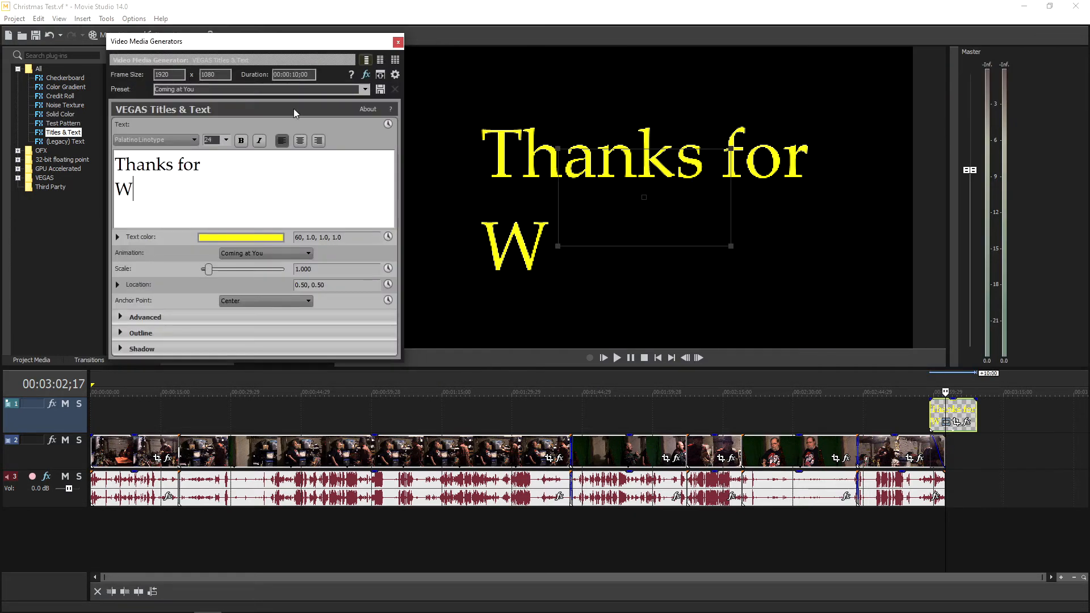
pyautogui.write('at')
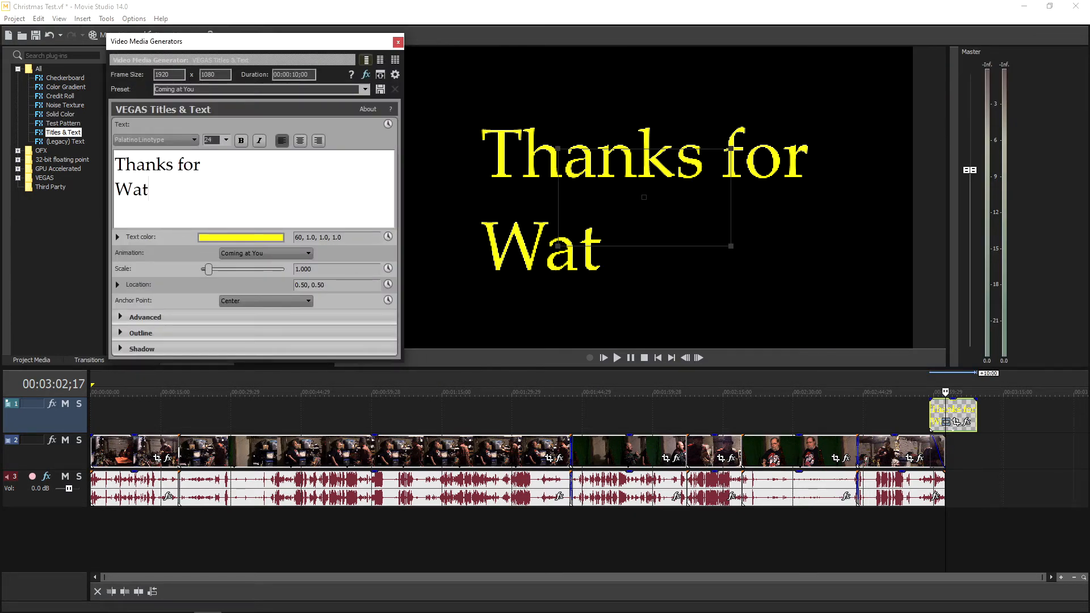
pyautogui.write('ching')
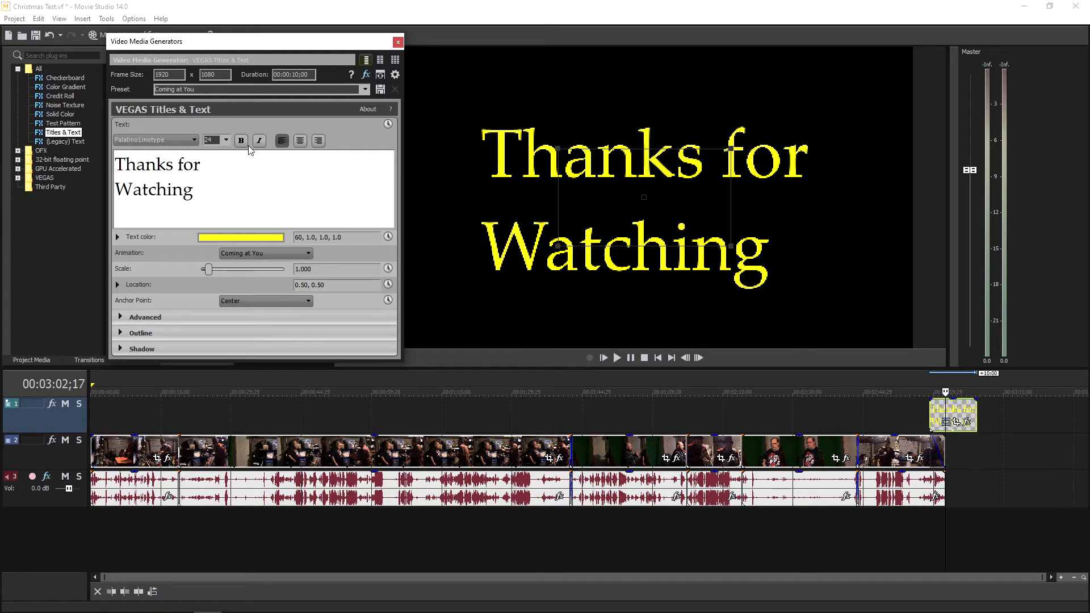
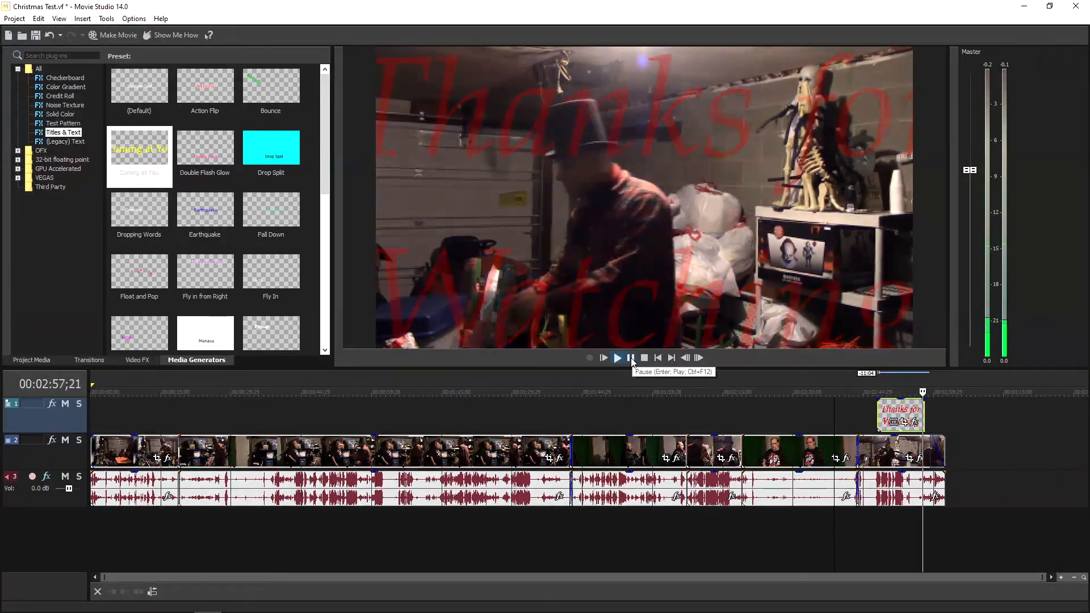
# Stop the title preview and set the loop region from the project start to the last clip's end at 00:03:02;17.
pyautogui.click(630, 358)
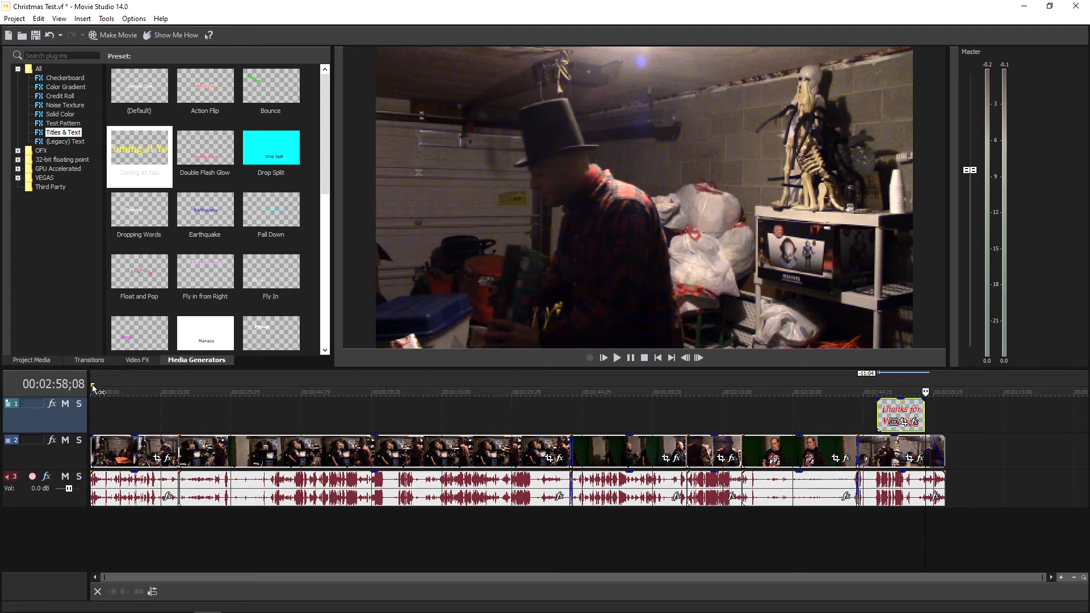
pyautogui.doubleClick(949, 379)
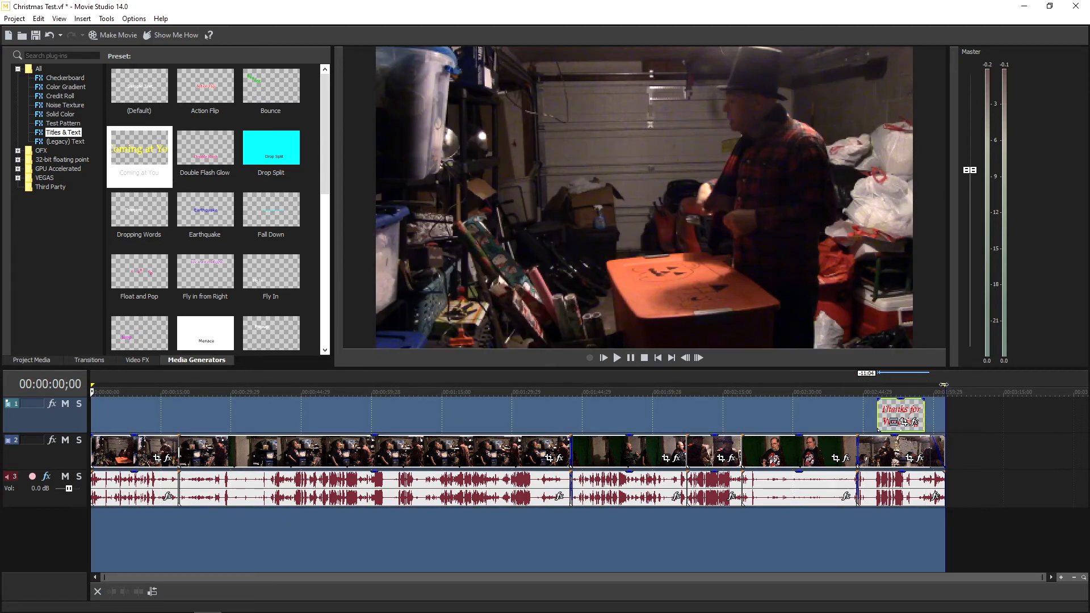
pyautogui.click(946, 534)
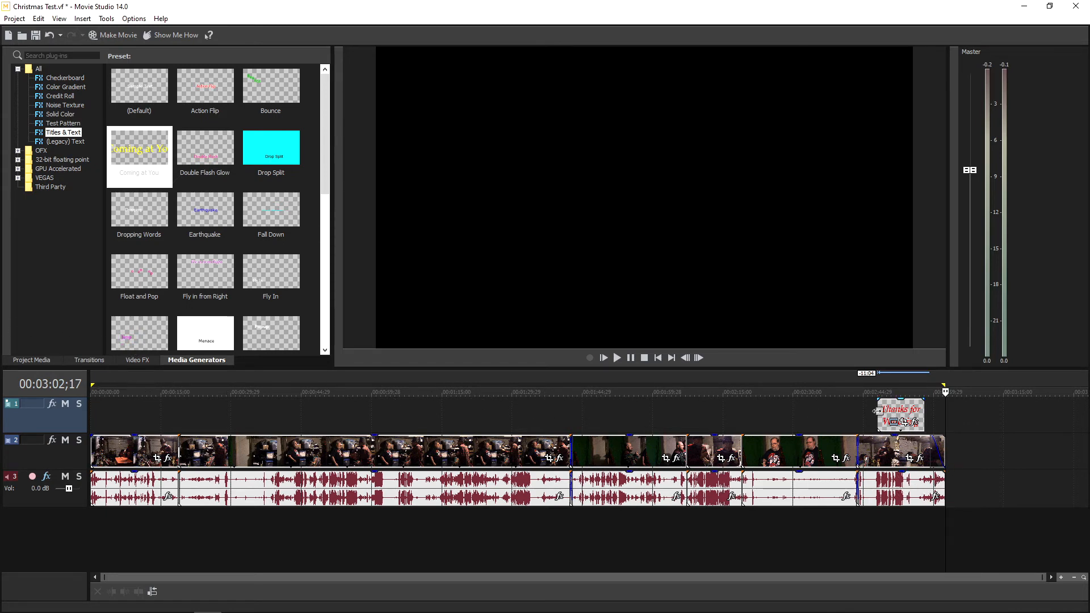
pyautogui.click(114, 36)
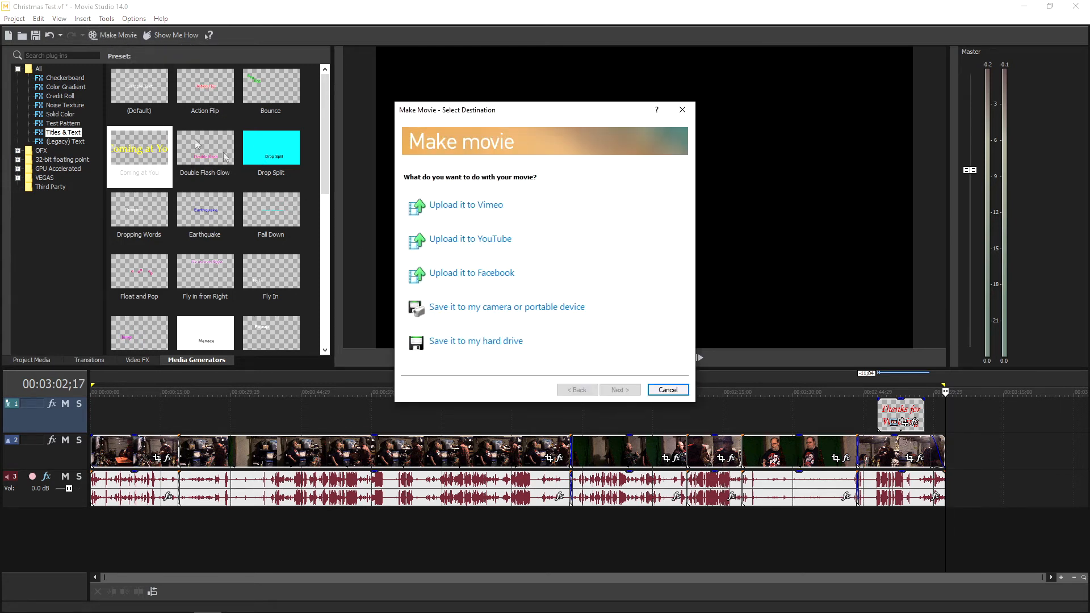
pyautogui.click(444, 343)
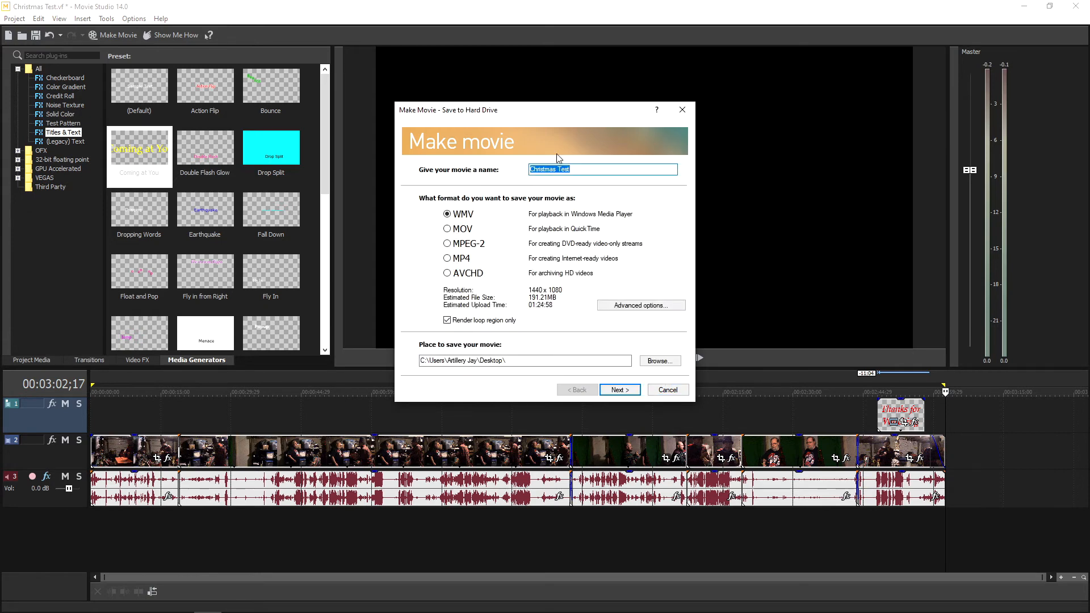
pyautogui.click(576, 170)
pyautogui.click(447, 259)
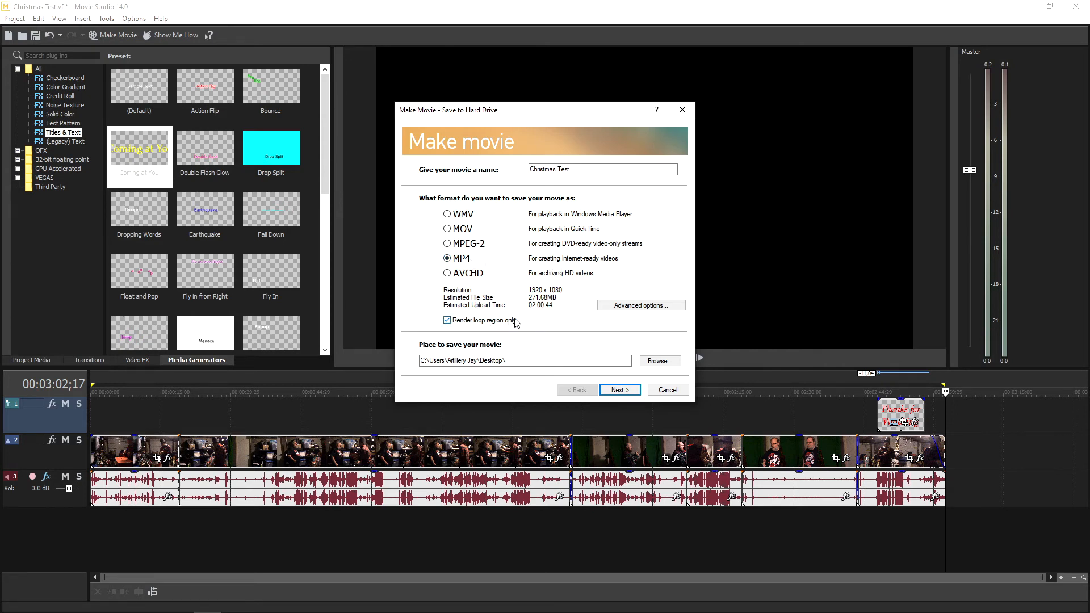
pyautogui.click(667, 389)
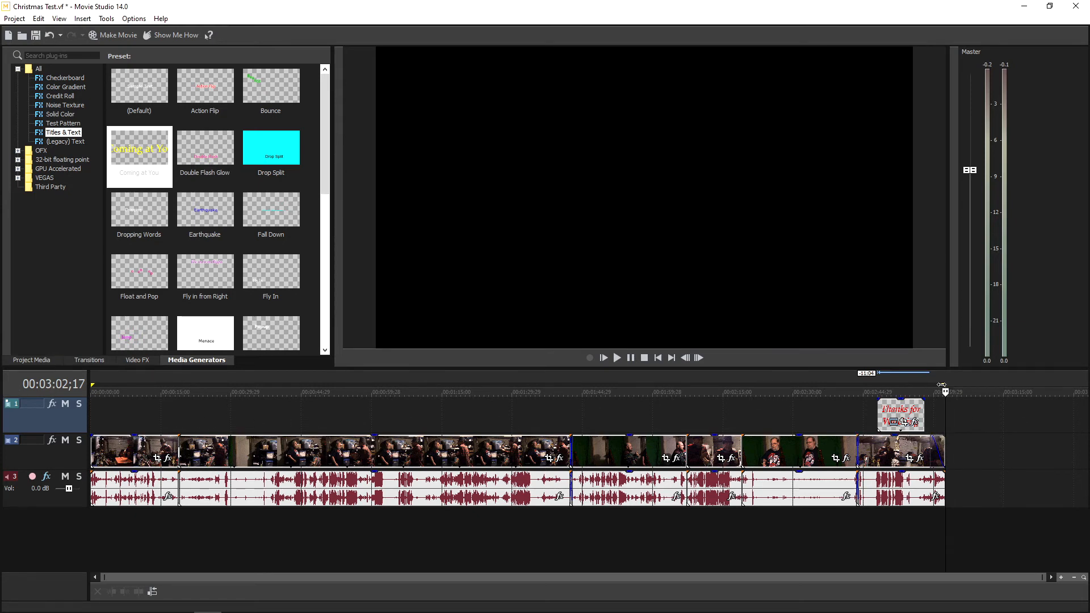
pyautogui.click(1003, 390)
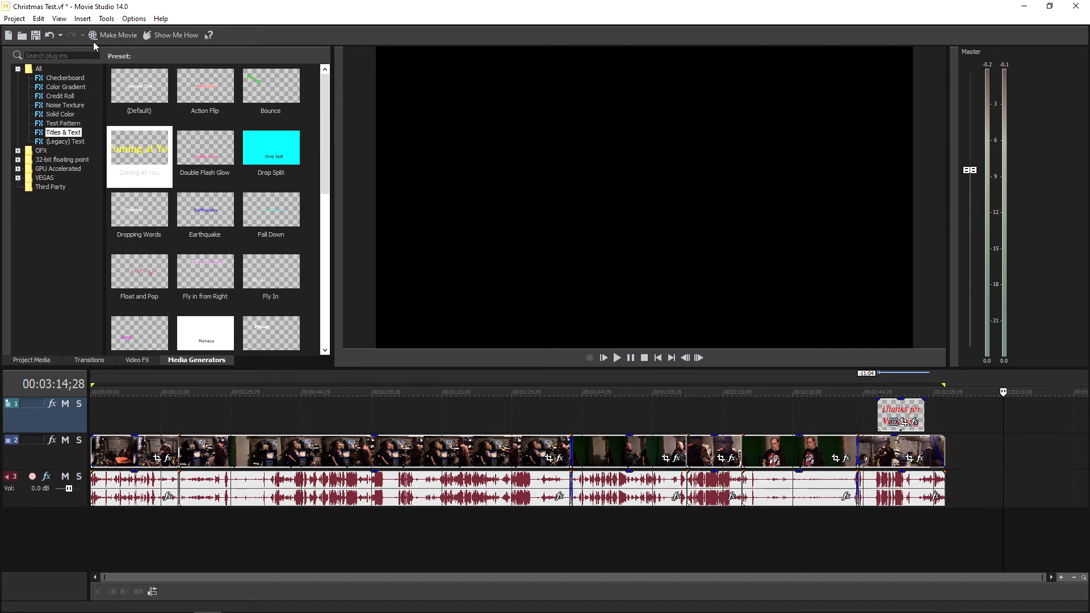
# Render only the loop region to the hard drive as an MP4 named "Christmas Test" on the Desktop.
pyautogui.click(113, 35)
pyautogui.click(456, 342)
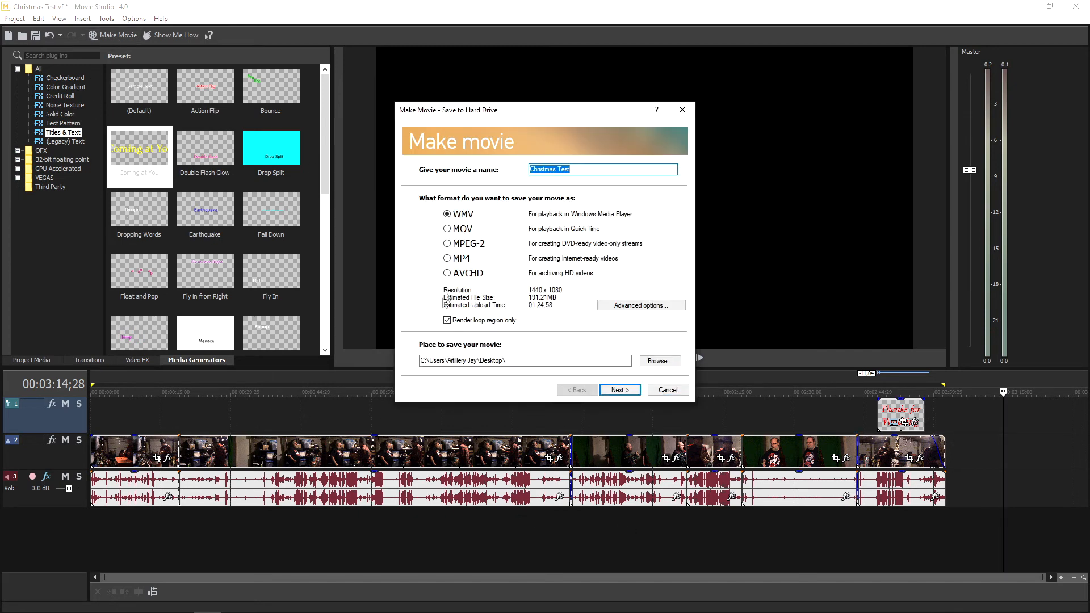
pyautogui.click(447, 259)
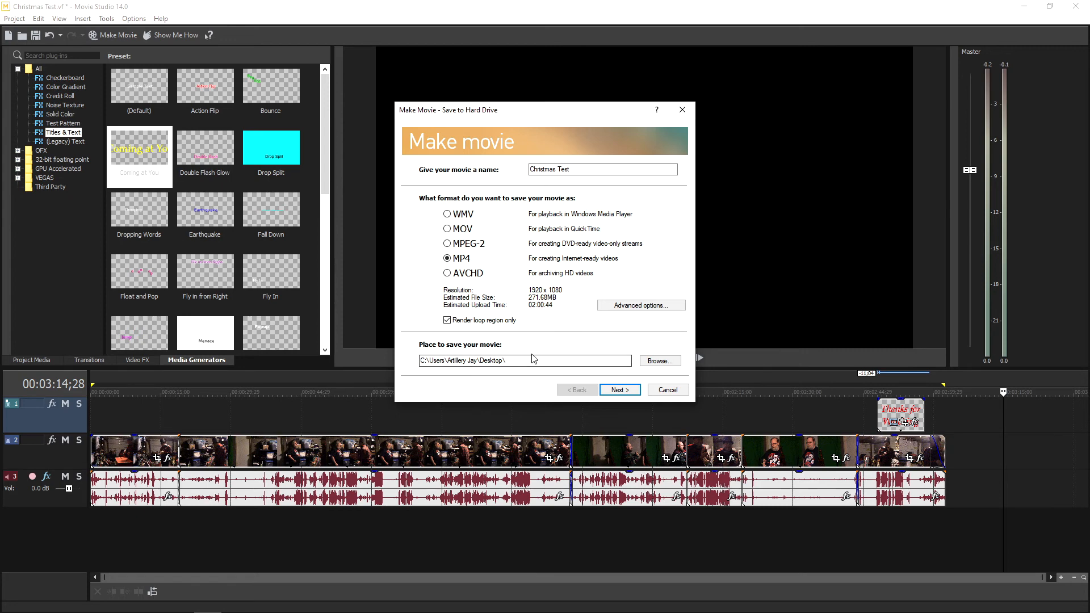
pyautogui.click(619, 390)
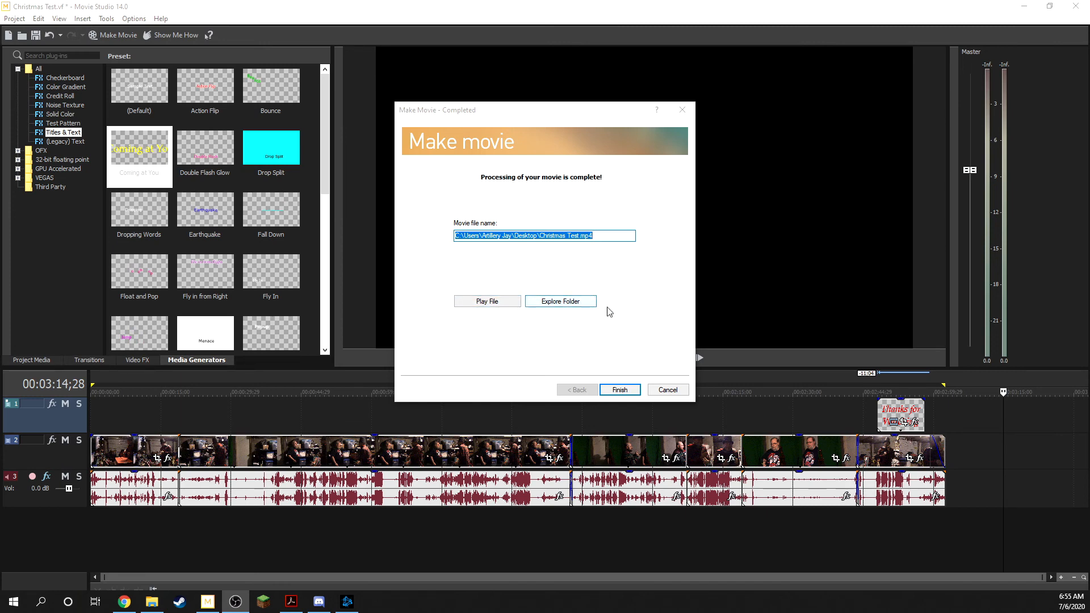
# Check the folder holding the rendered movie, close it, and play the finished file full screen.
pyautogui.click(573, 303)
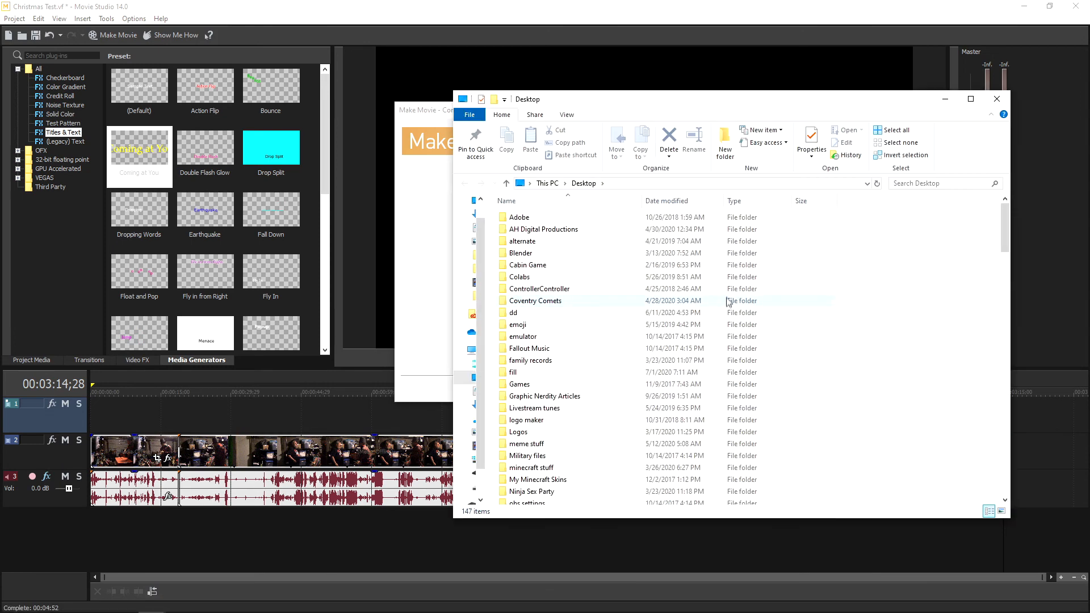
pyautogui.click(996, 99)
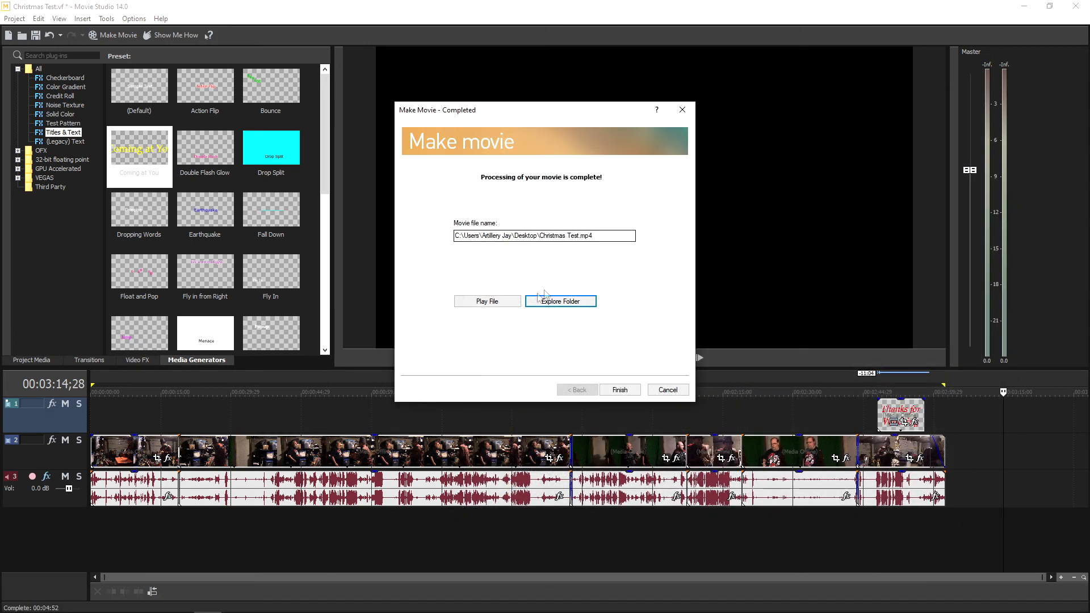
pyautogui.click(501, 305)
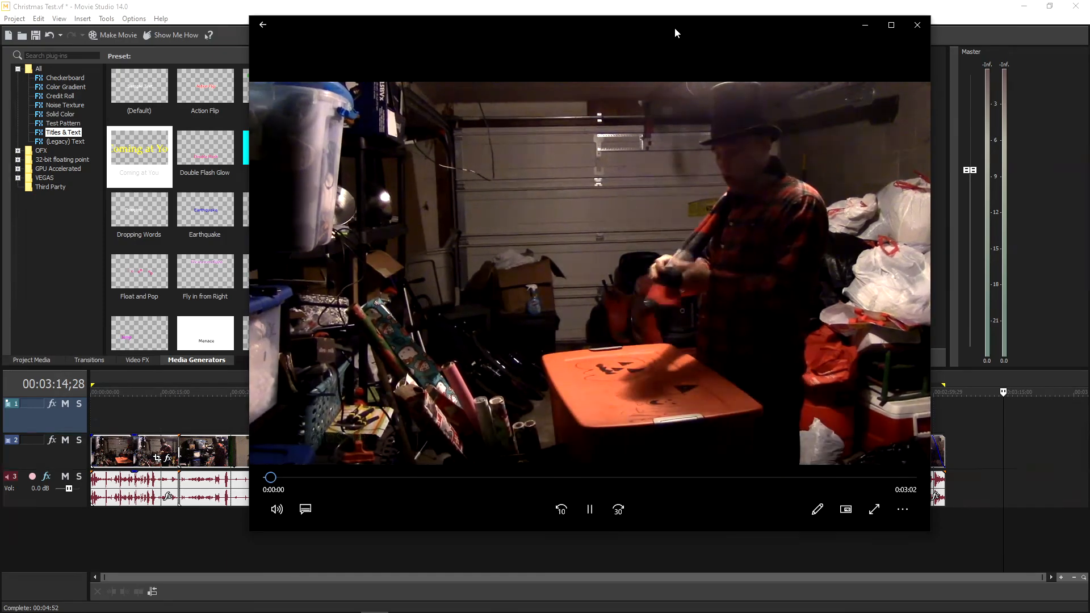
pyautogui.doubleClick(674, 27)
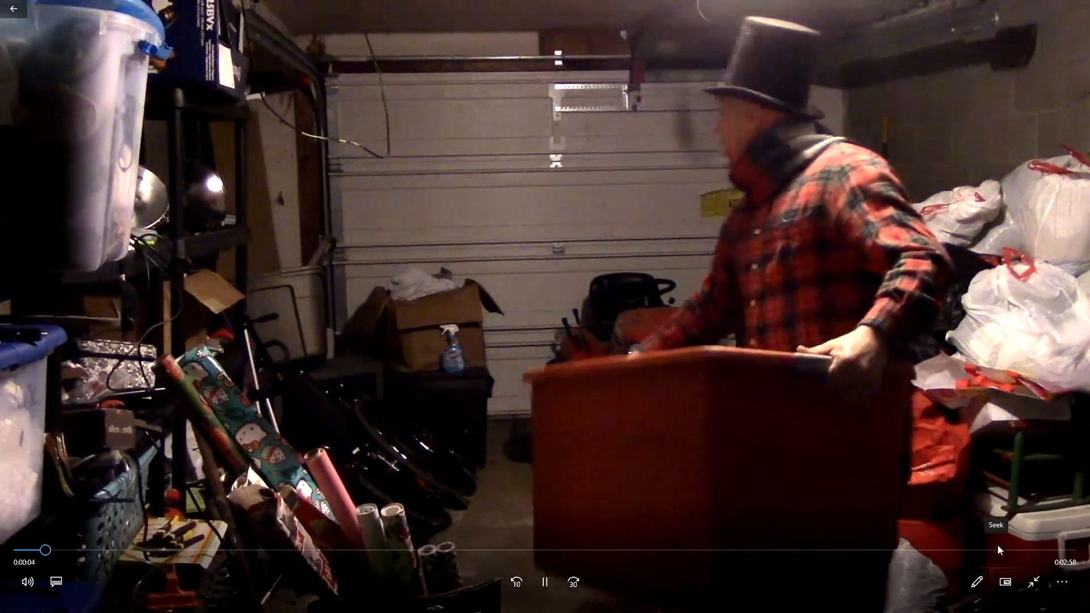
# Review the movie's closing title and ending, close the player, and finish the Make Movie wizard.
pyautogui.click(998, 550)
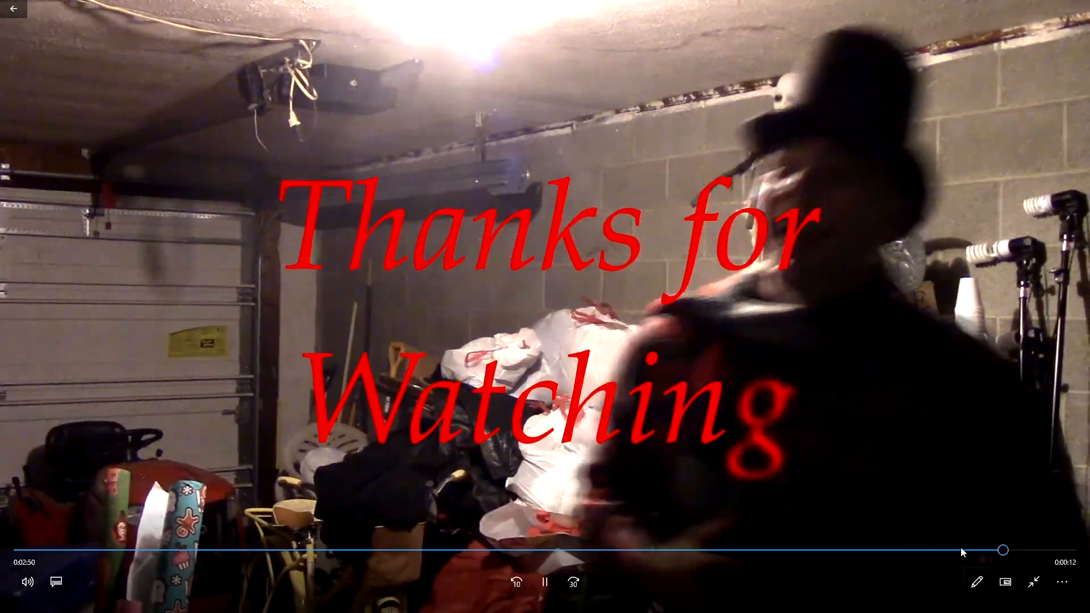
pyautogui.click(962, 549)
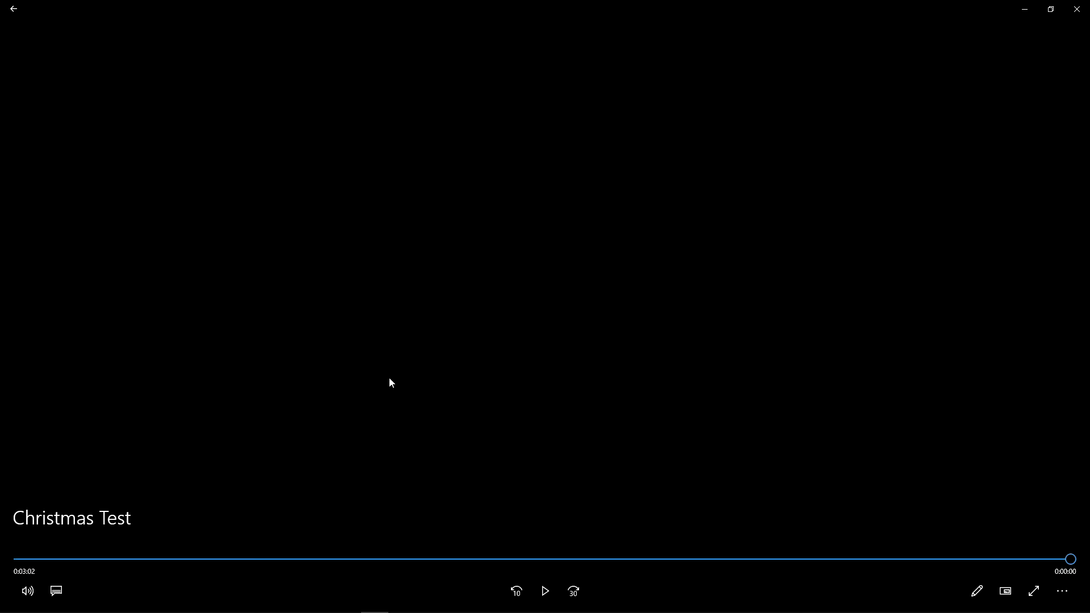
pyautogui.click(1033, 591)
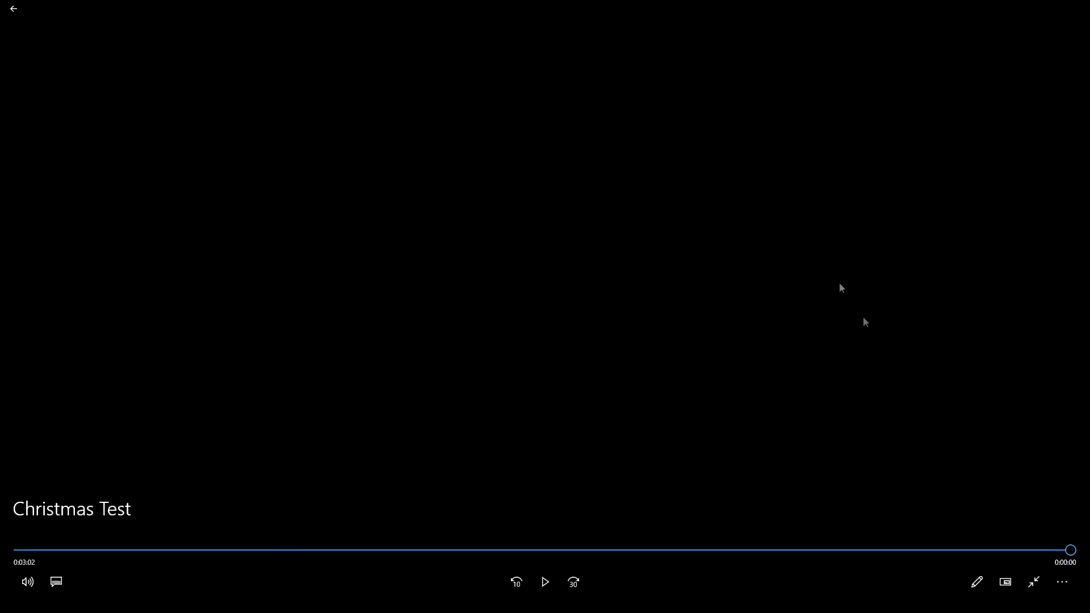
pyautogui.click(1040, 580)
pyautogui.click(1077, 9)
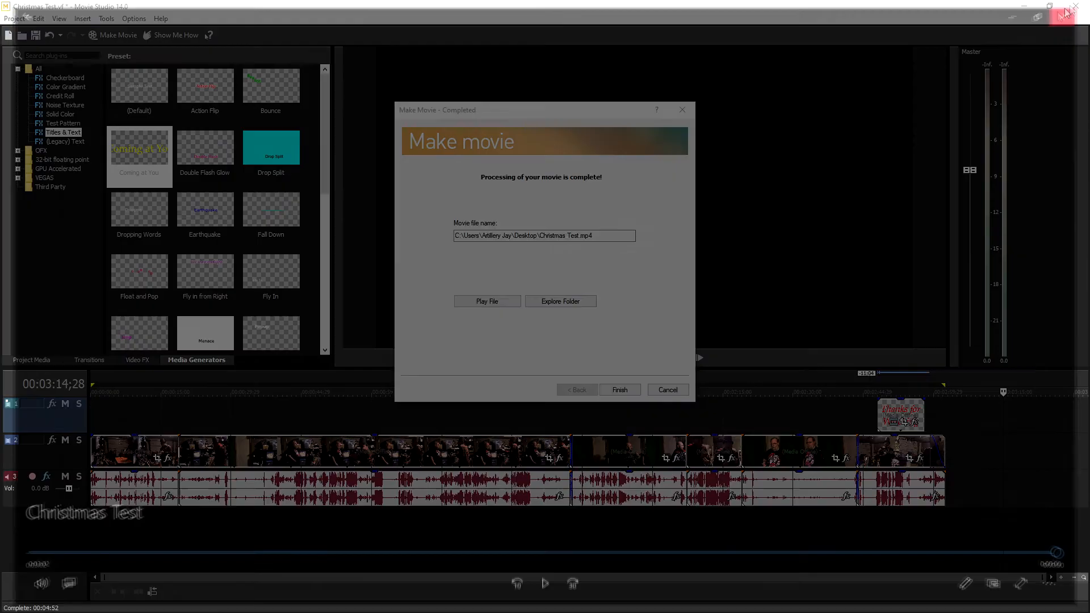
pyautogui.click(619, 389)
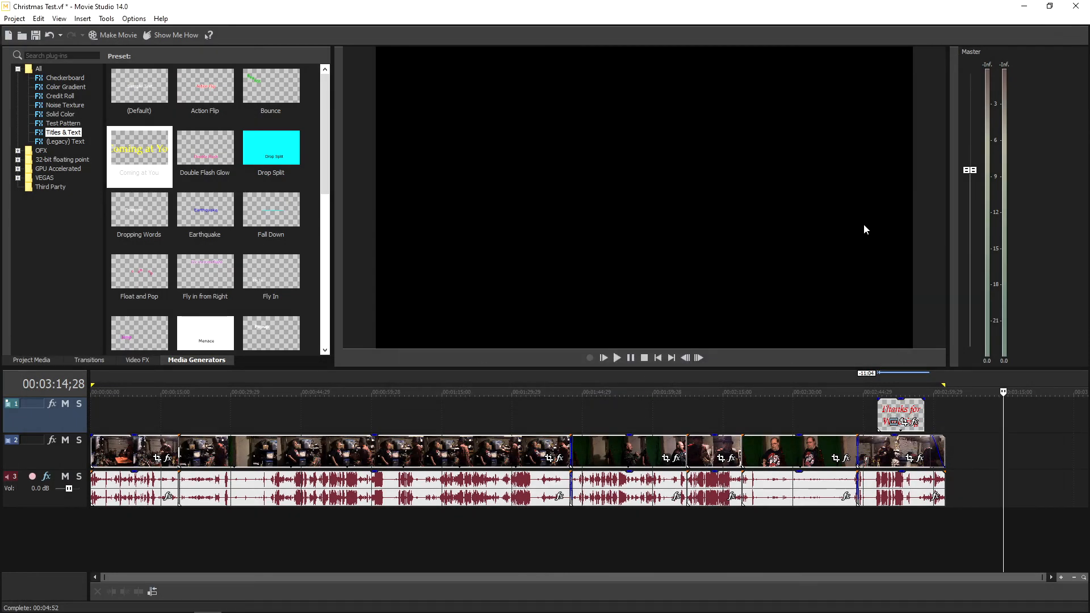